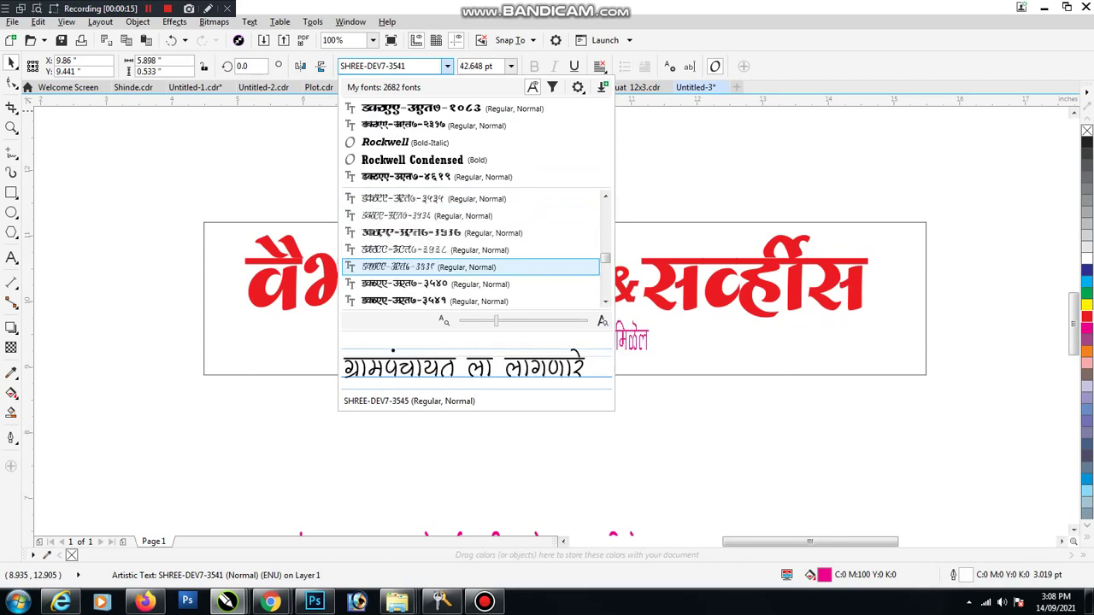
Step: Preview fonts on the magenta tagline and apply SHREE-DEV7-2458
key("Up")
key("Up")
key("Up")
key("Down")
key("Down")
key("Up")
key("Up")
key("Up")
key("Up")
key("Up")
key("Up")
key("Up")
key("Up")
key("Up")
key("Up")
key("Up")
key("Up")
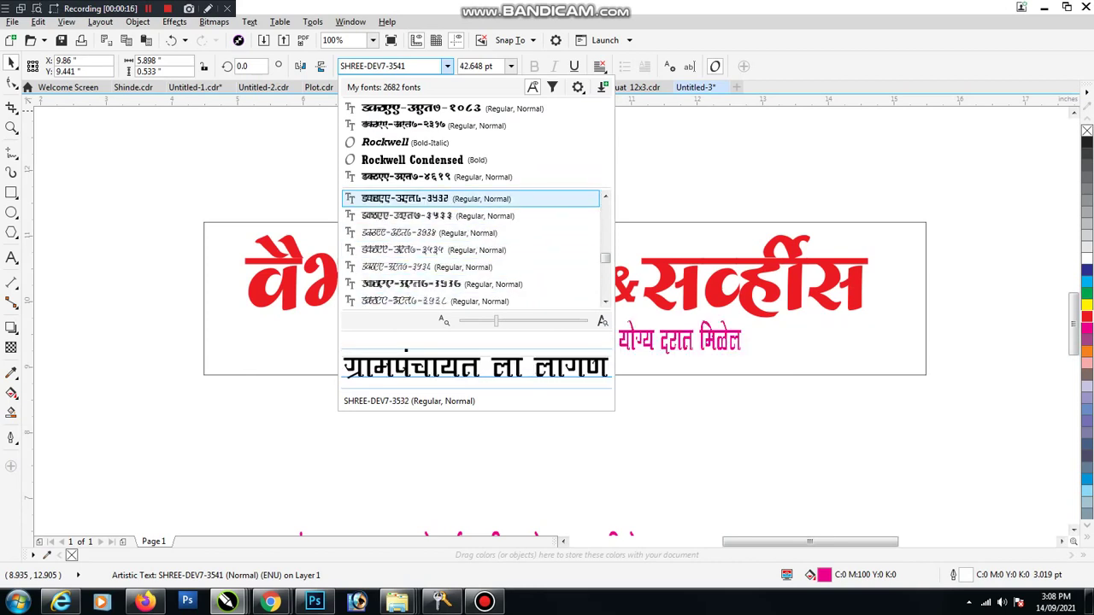
key("Up")
key("Up")
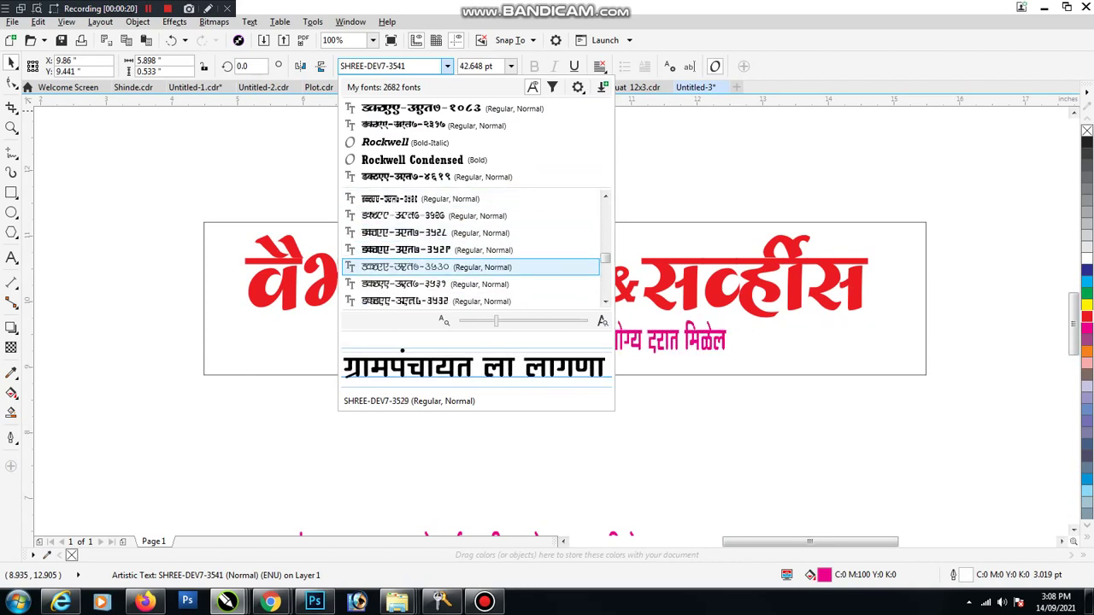
key("Up")
key("Up")
key("Up")
key("Up")
key("Up")
key("Up")
key("Up")
key("Up")
key("Up")
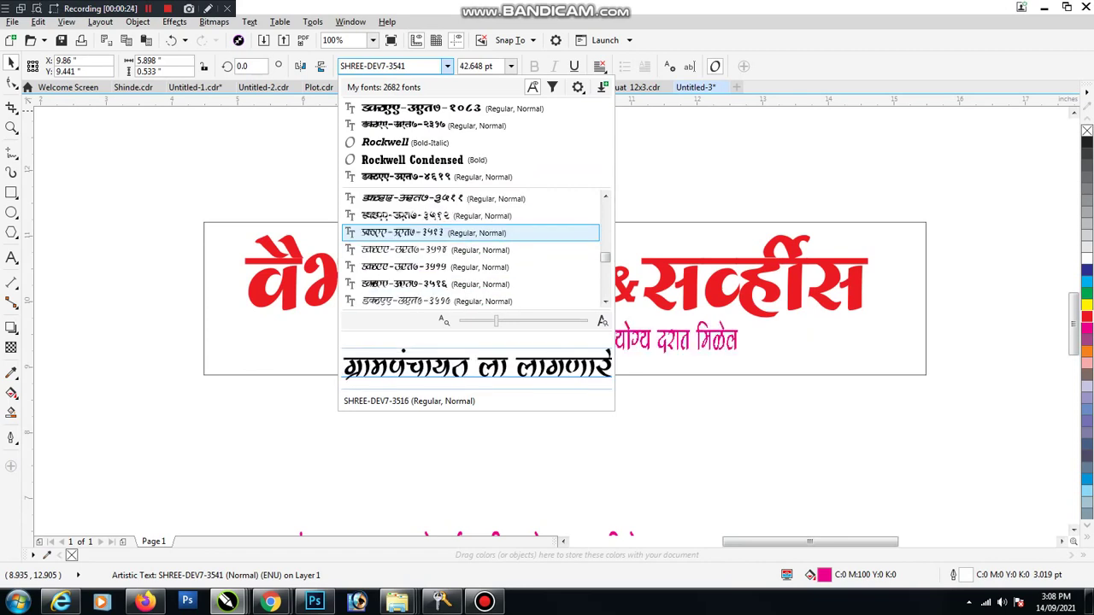
key("Up")
key("Up")
key("Up")
key("Up")
key("Up")
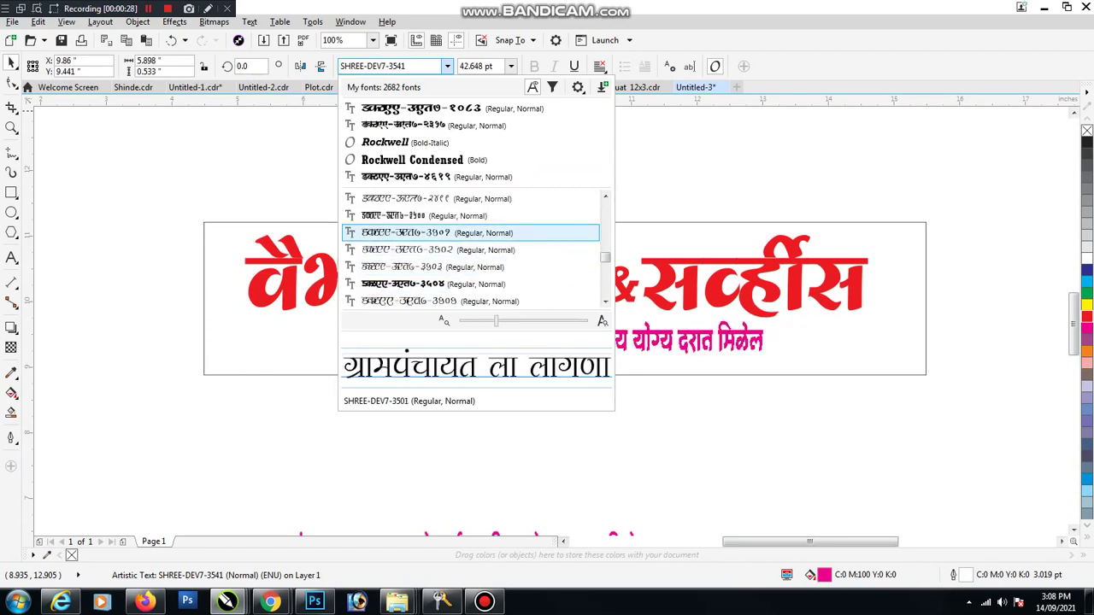
key("Up")
key("Up")
key("Up")
key("Up")
key("Up")
key("Up")
key("Up")
key("Up")
key("Up")
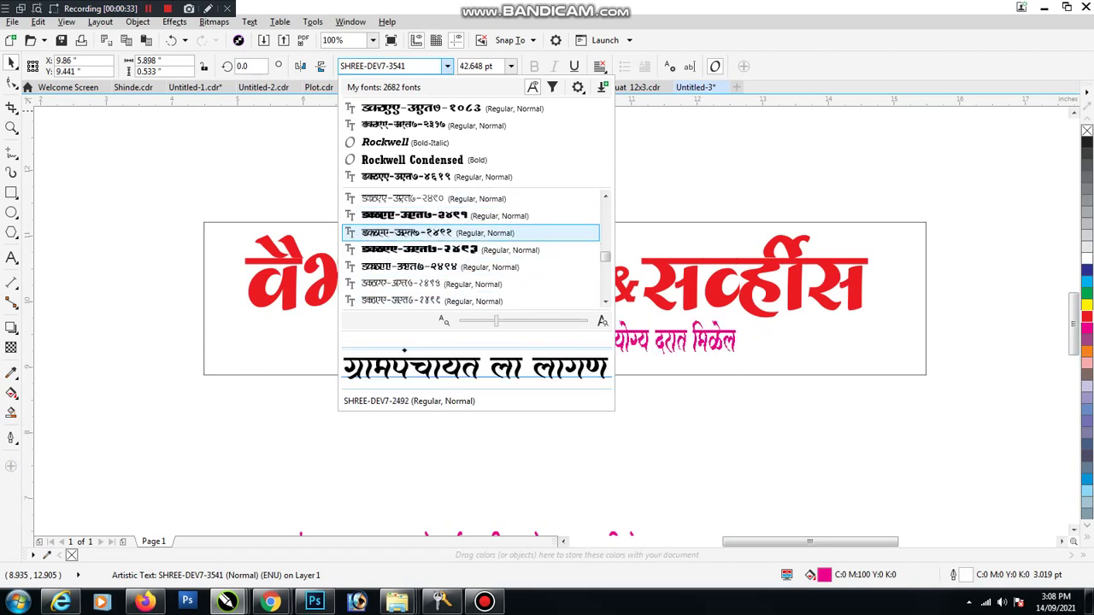
key("Up")
key("Up")
key("Up")
key("Up")
key("Up")
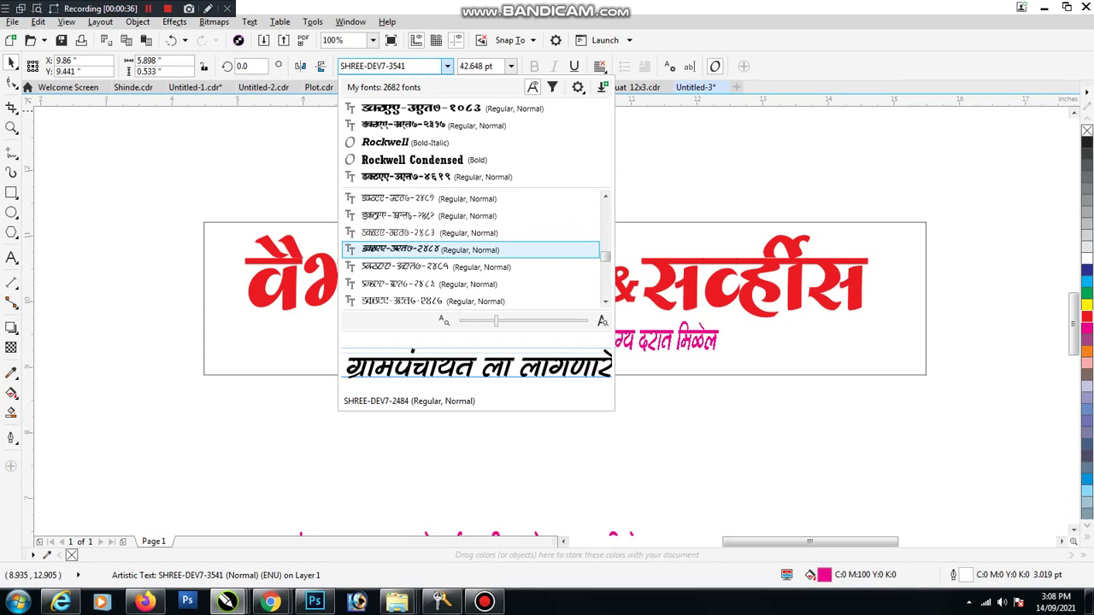
key("Up")
key("Up")
key("Up")
key("Up")
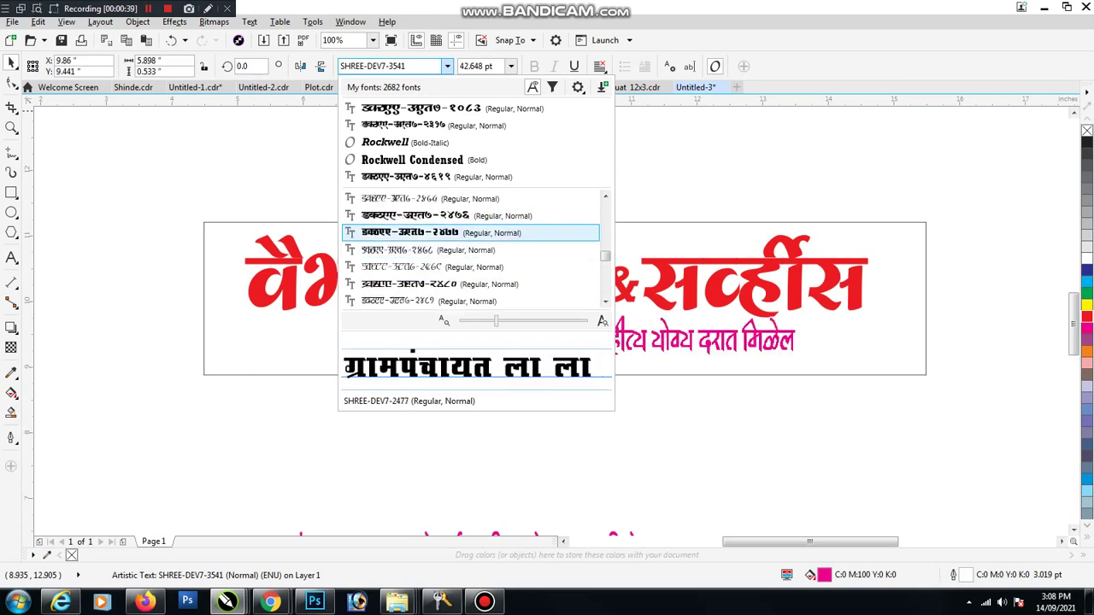
key("Up")
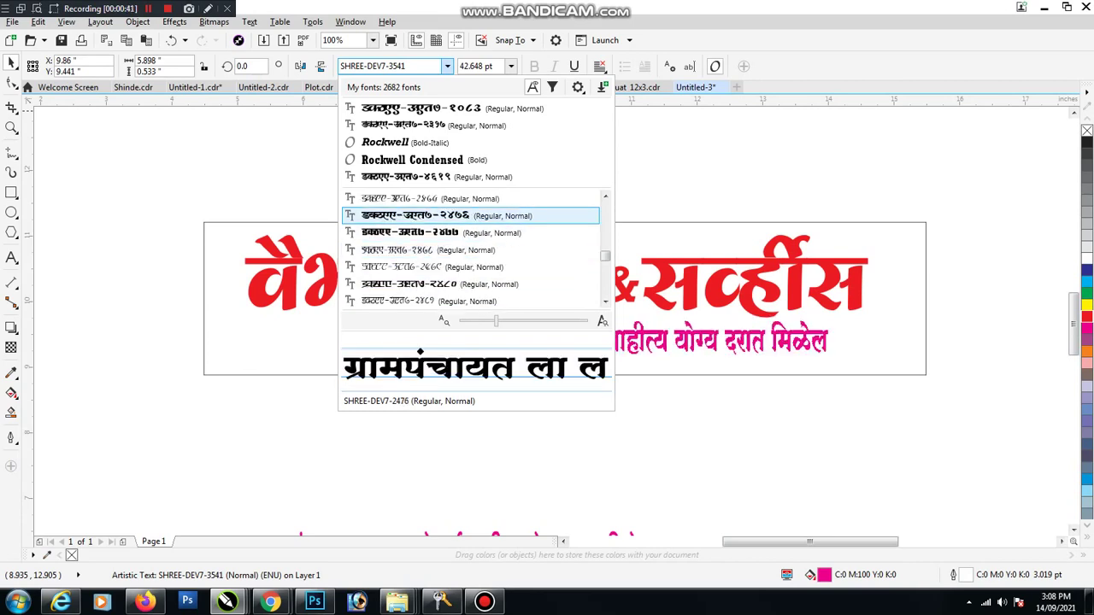
key("Up")
key("Up")
key("Up")
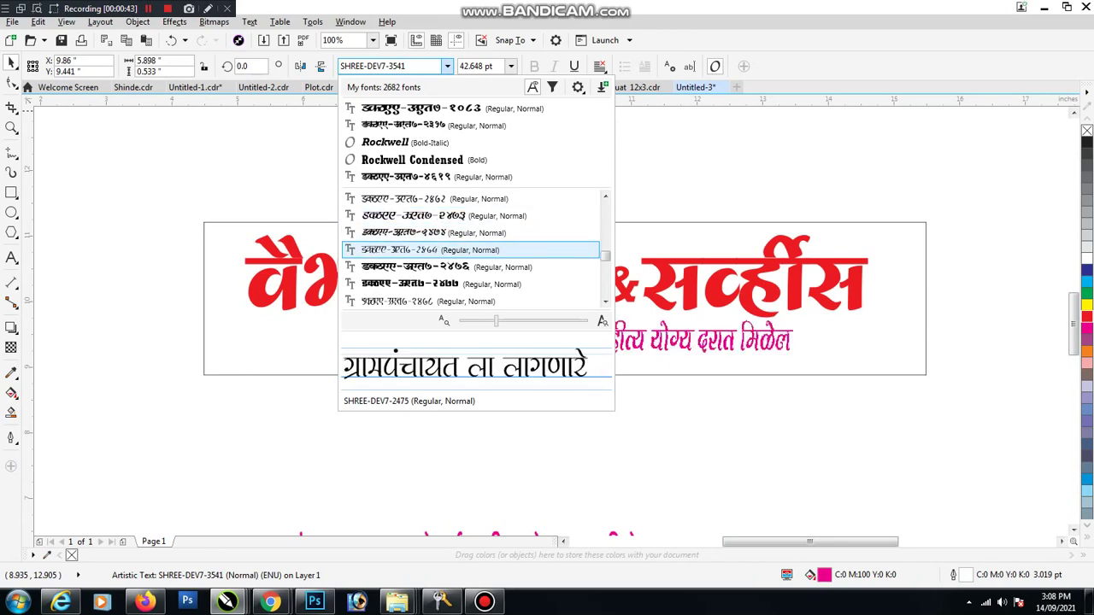
key("Up")
key("Up")
key("Up")
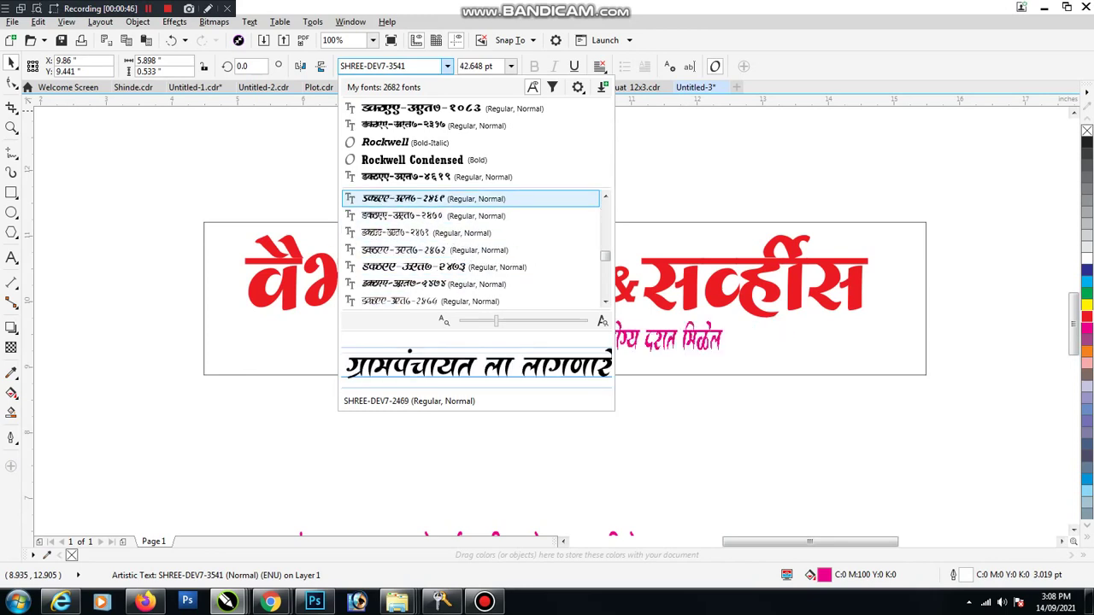
key("Up")
key("Up")
key("Up")
key("Up")
key("Up")
key("Up")
key("Up")
key("Up")
key("Up")
key("Up")
key("Up")
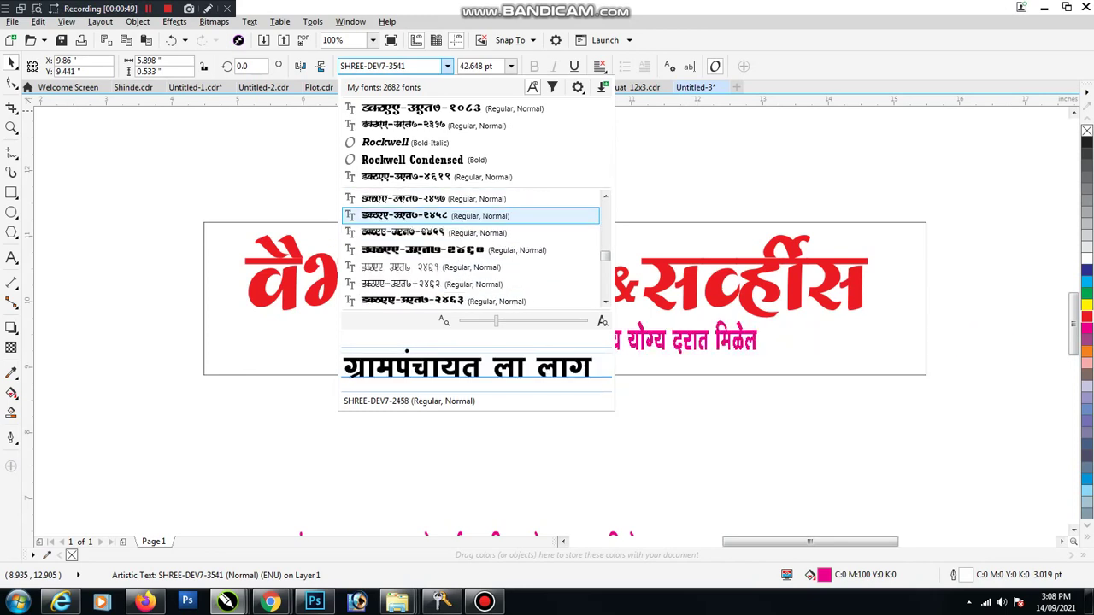
key("Return")
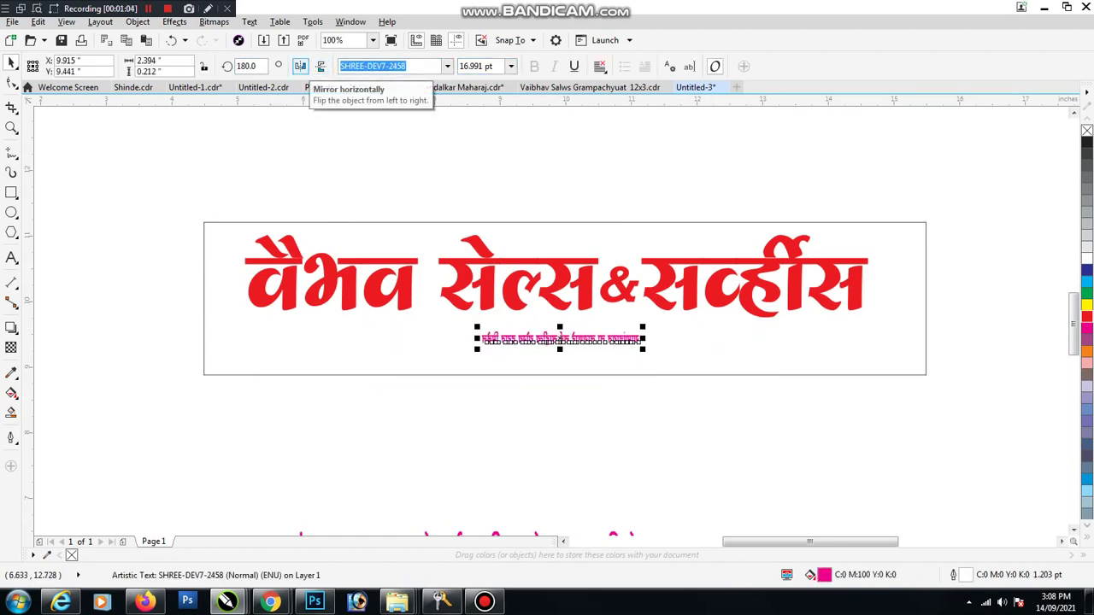
Step: Turn the tagline upright and settle its size at about 33.5 pt
left_click(300, 66)
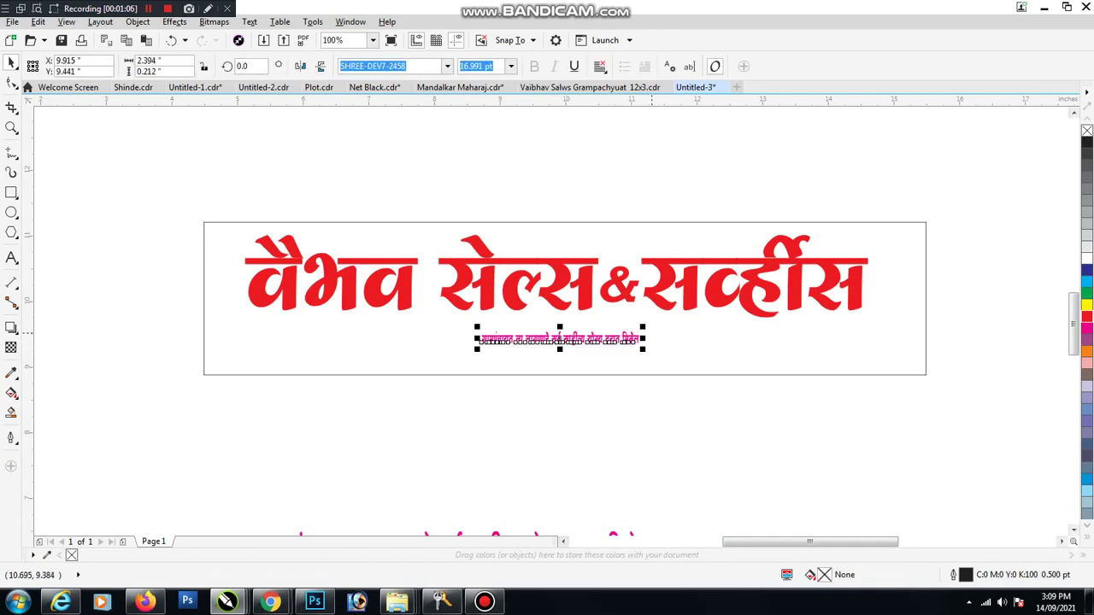
key("ctrl+z")
key("ctrl+z")
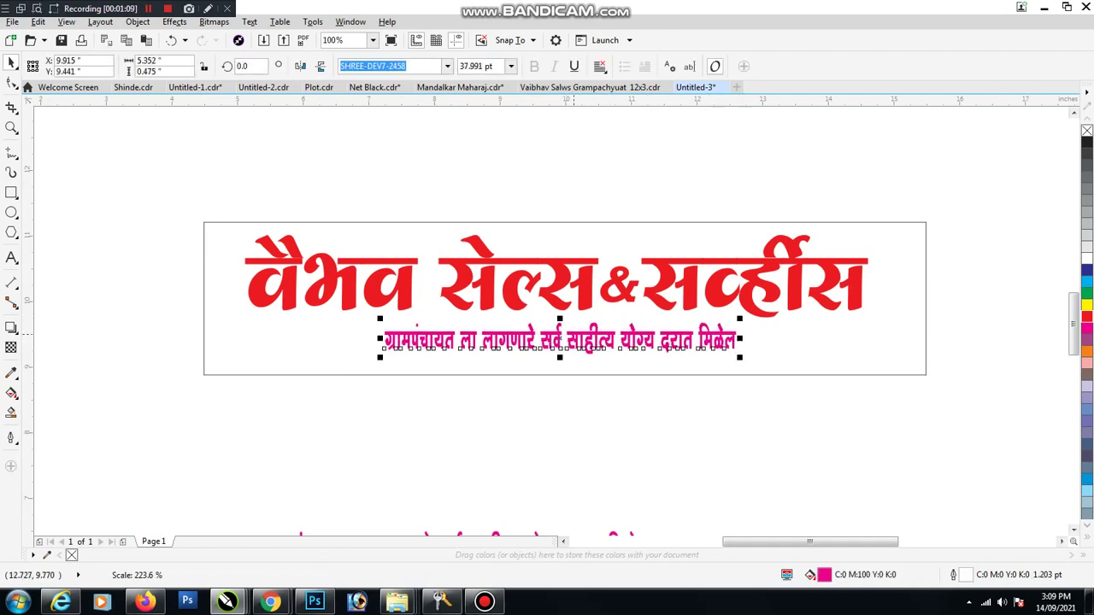
scroll(594, 344, "up", 1)
key("ctrl+z")
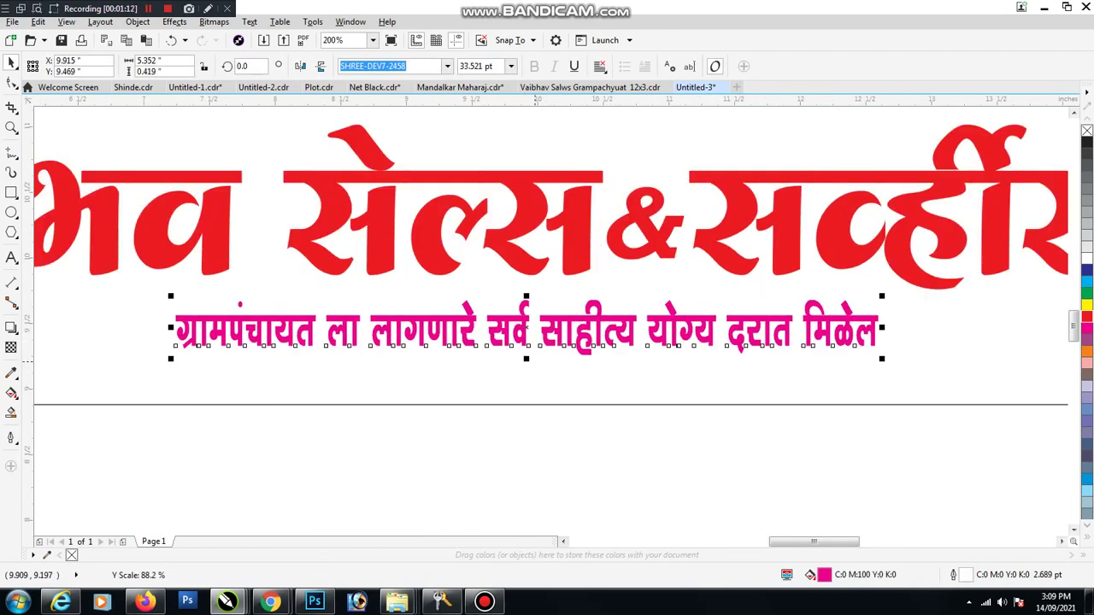
scroll(525, 366, "down", 1)
key("ctrl+z")
key("ctrl+z")
key("ctrl+z")
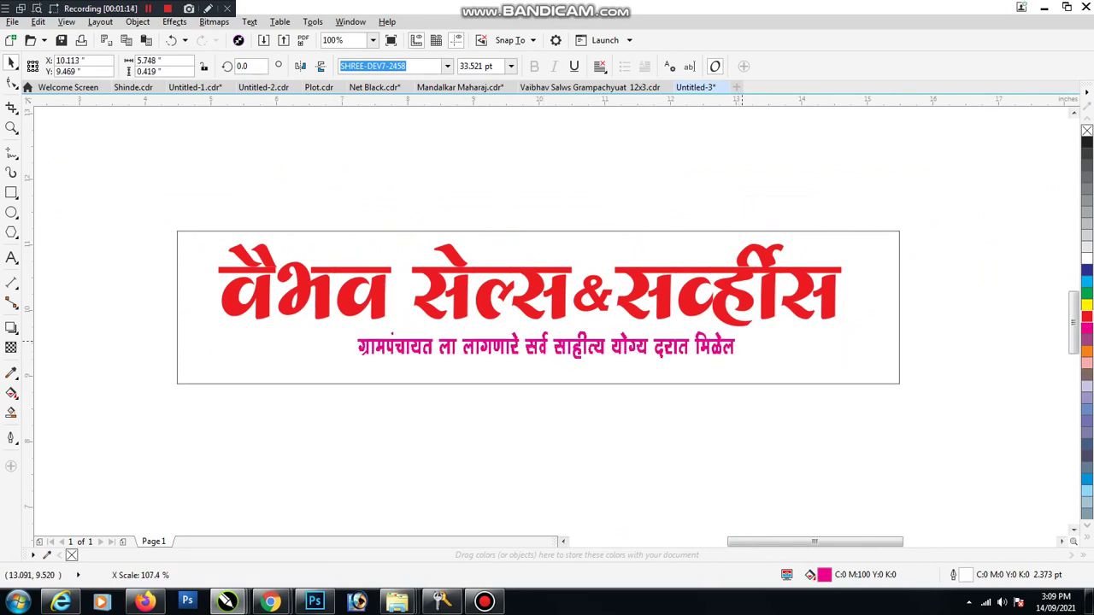
Step: Move the six product photos up along the banner's lower edge
key("Escape")
scroll(564, 431, "down", 1)
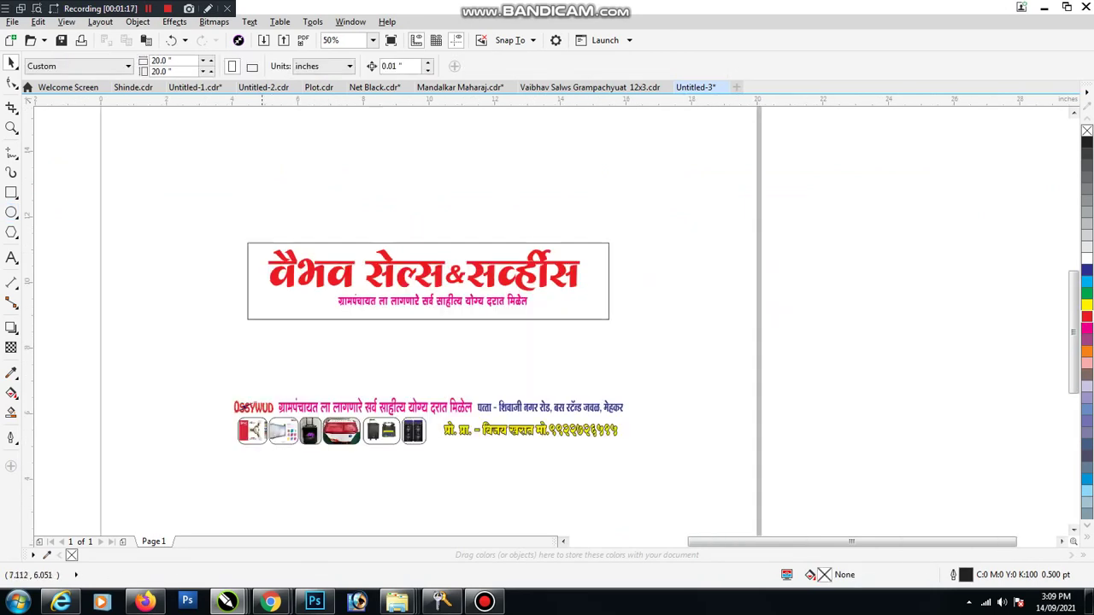
left_click_drag(243, 417, 243, 412)
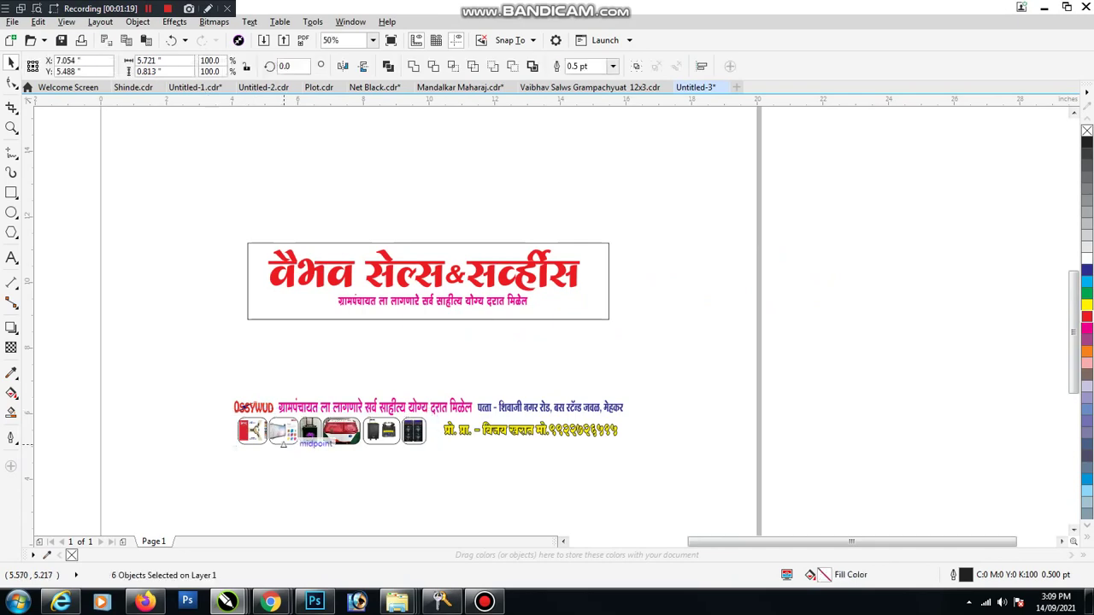
left_click_drag(282, 443, 284, 327)
scroll(282, 327, "up", 2)
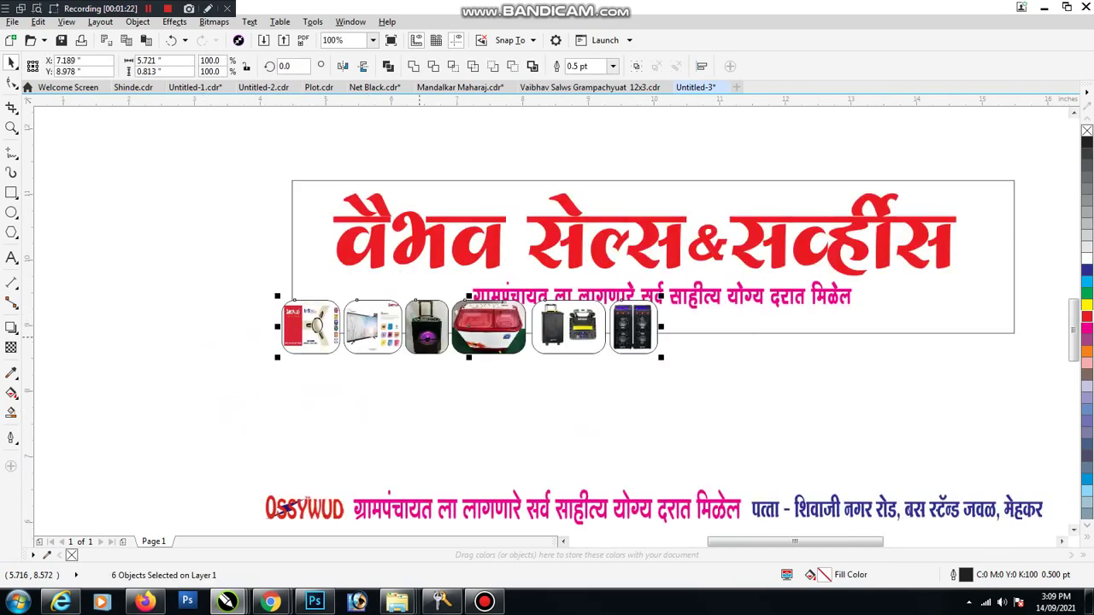
left_click_drag(442, 299, 448, 284)
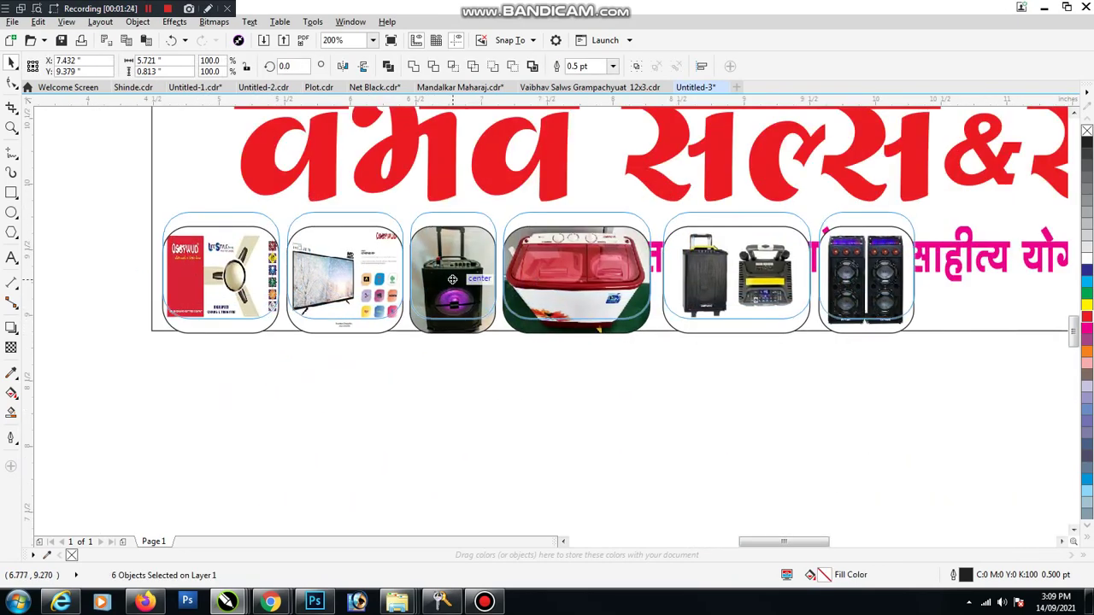
scroll(265, 380, "down", 1)
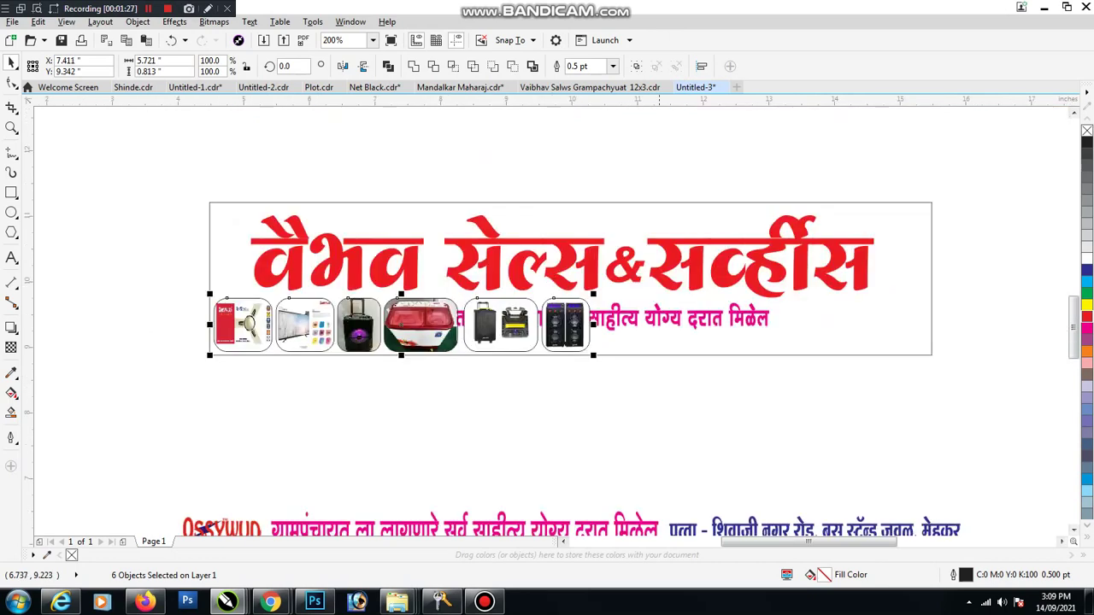
Step: Shift three photos to the banner's right end and move the tagline below the banner
left_click_drag(647, 400, 436, 299)
left_click_drag(477, 329, 757, 326)
left_click(612, 395)
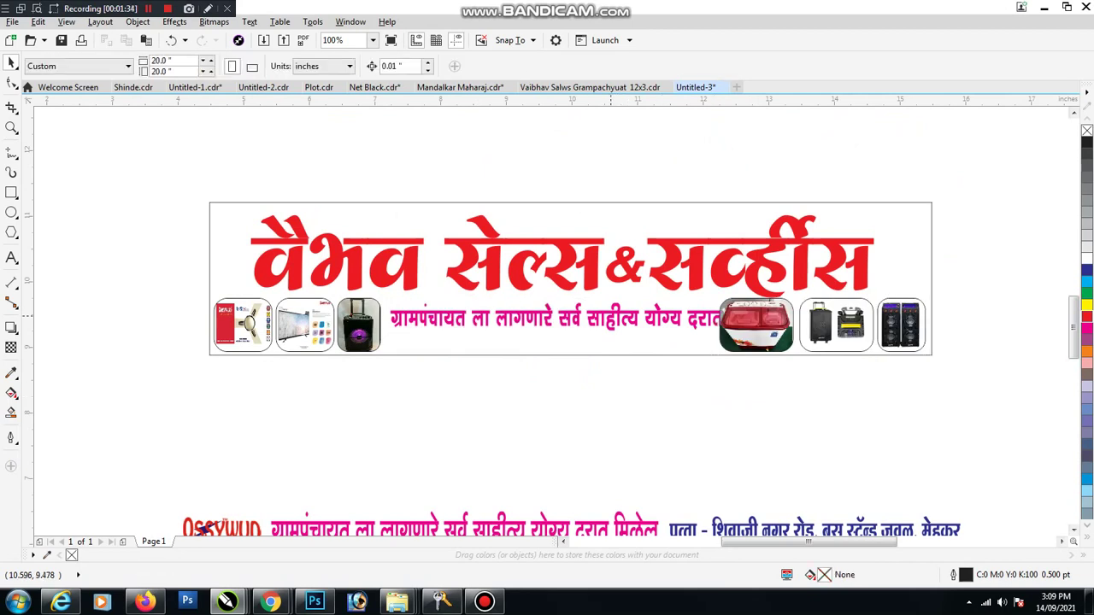
left_click(609, 316)
left_click_drag(609, 316, 609, 413)
key("Escape")
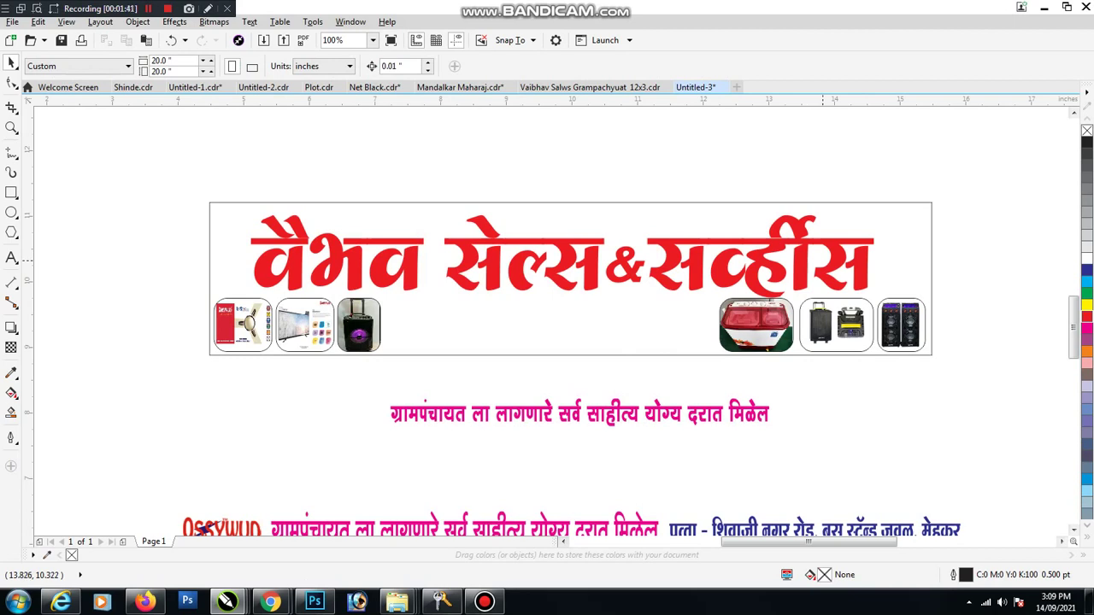
Step: Squeeze the red title narrower, then undo it and view the whole page
left_click(823, 257)
left_click(864, 257)
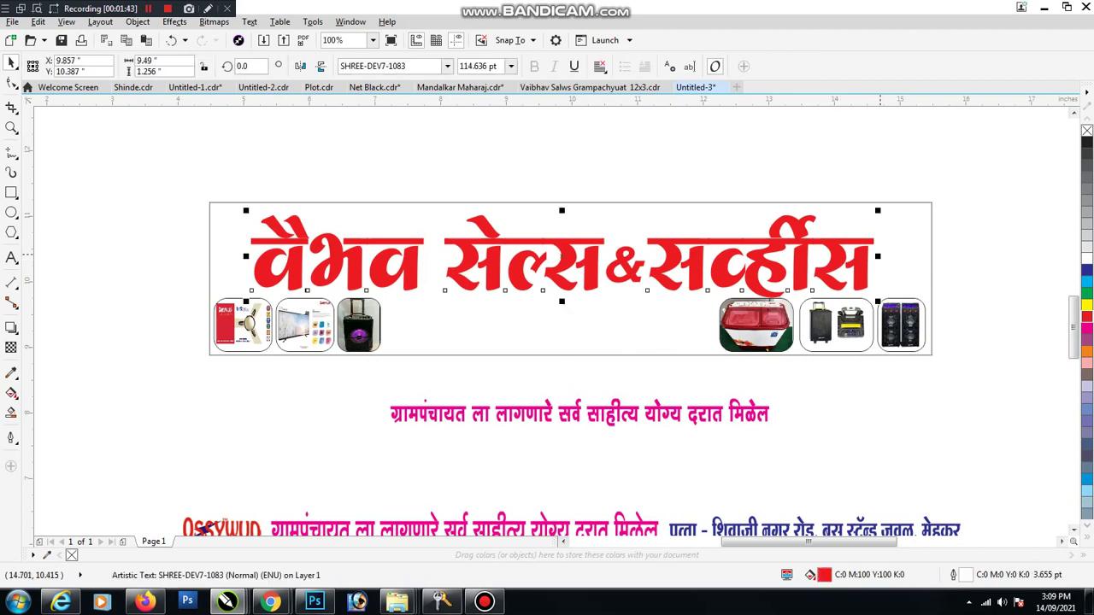
left_click_drag(878, 256, 825, 256)
key("ctrl+z")
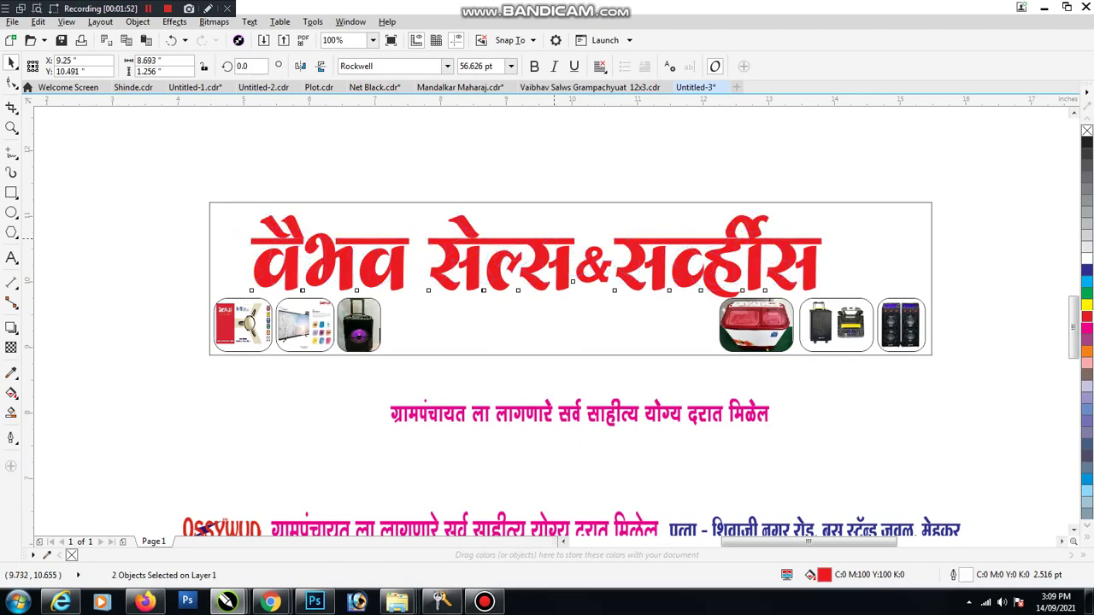
key("F3")
Step: Switch to Chrome to search for devotional background images
key("Escape")
scroll(633, 290, "up", 2)
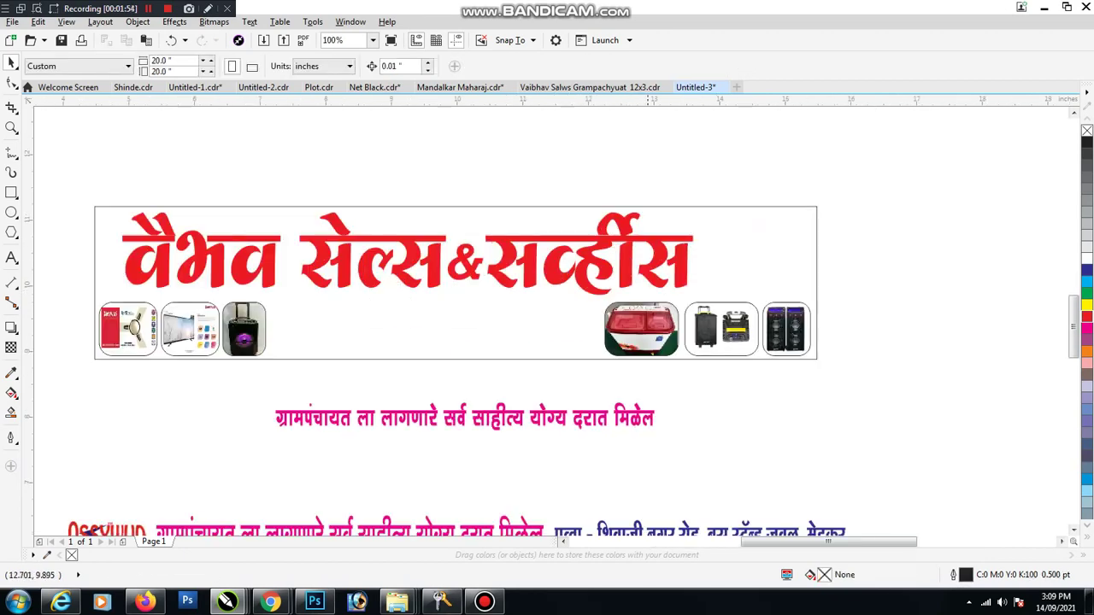
left_click(650, 329)
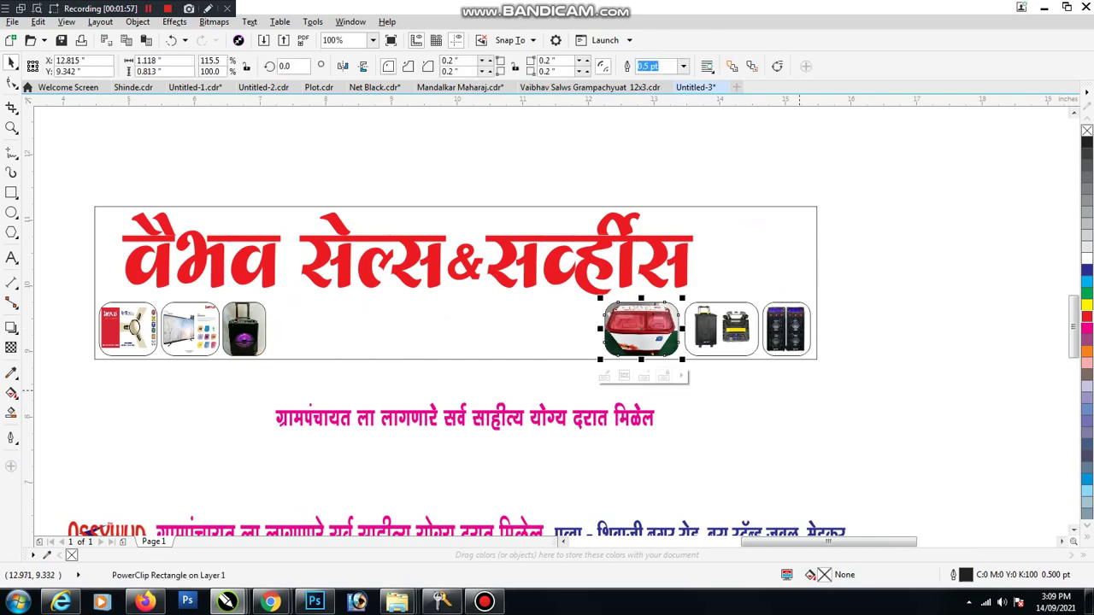
key("Escape")
mouse_move(270, 602)
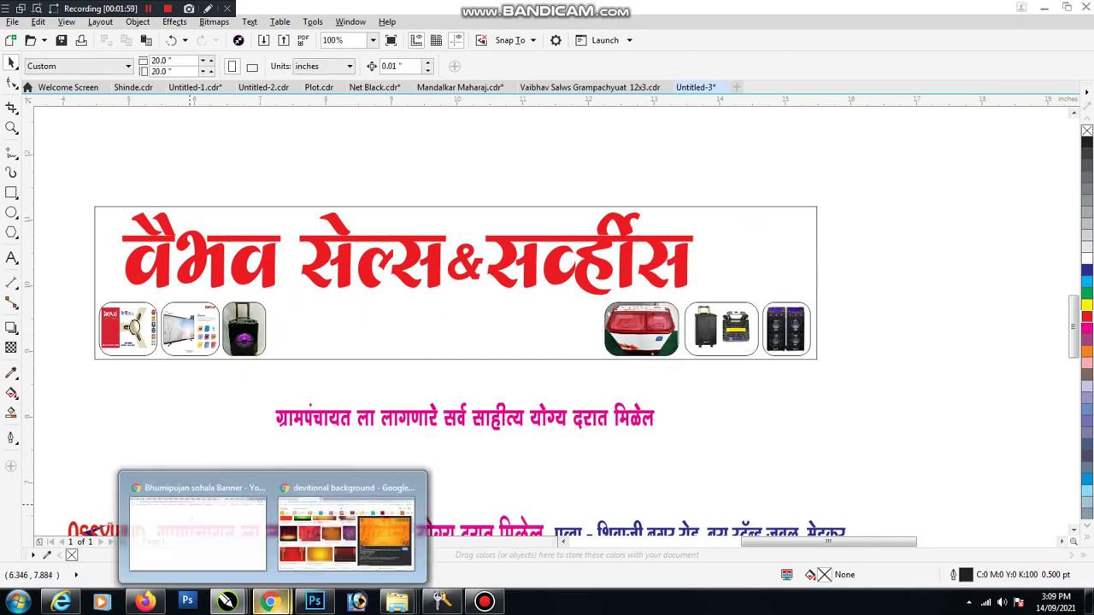
left_click(346, 523)
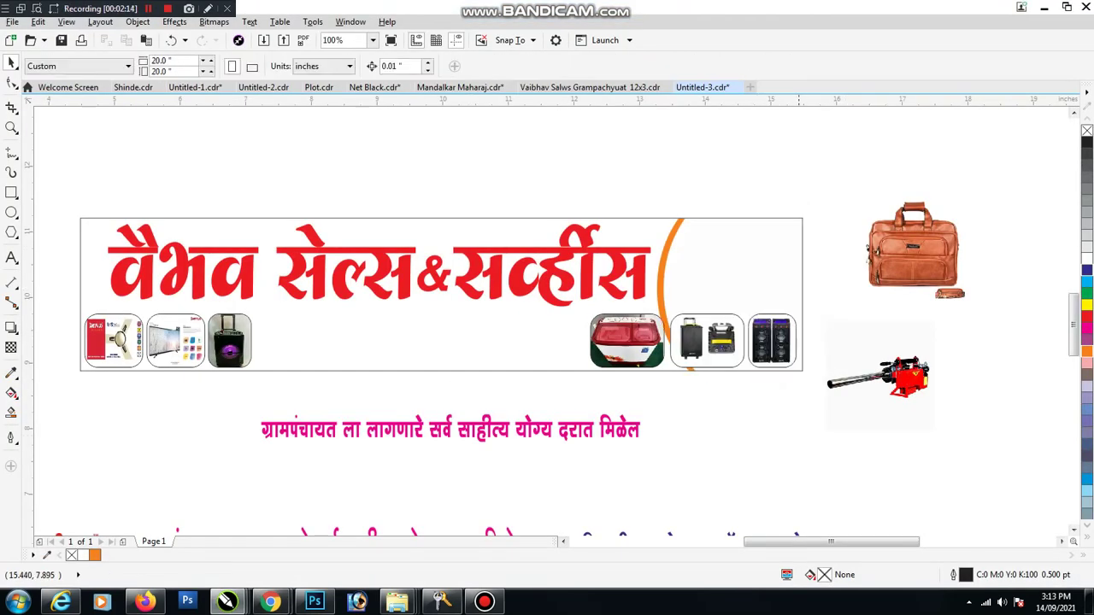
Step: Empty the cooler's photo frame and move the cooler and speaker images onto the banner
left_click(654, 366)
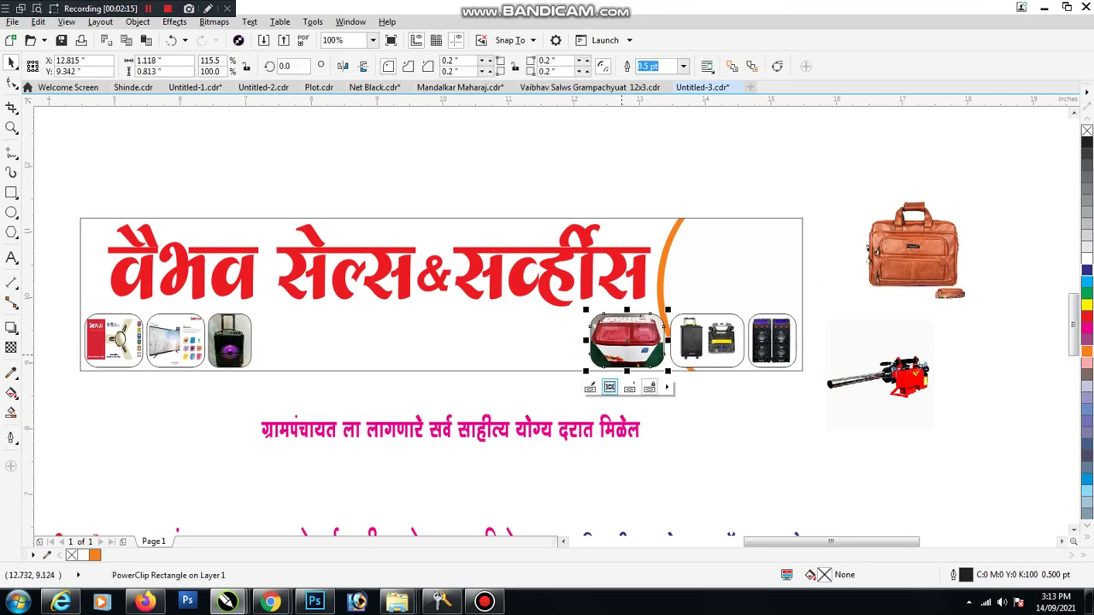
left_click(610, 387)
key("Delete")
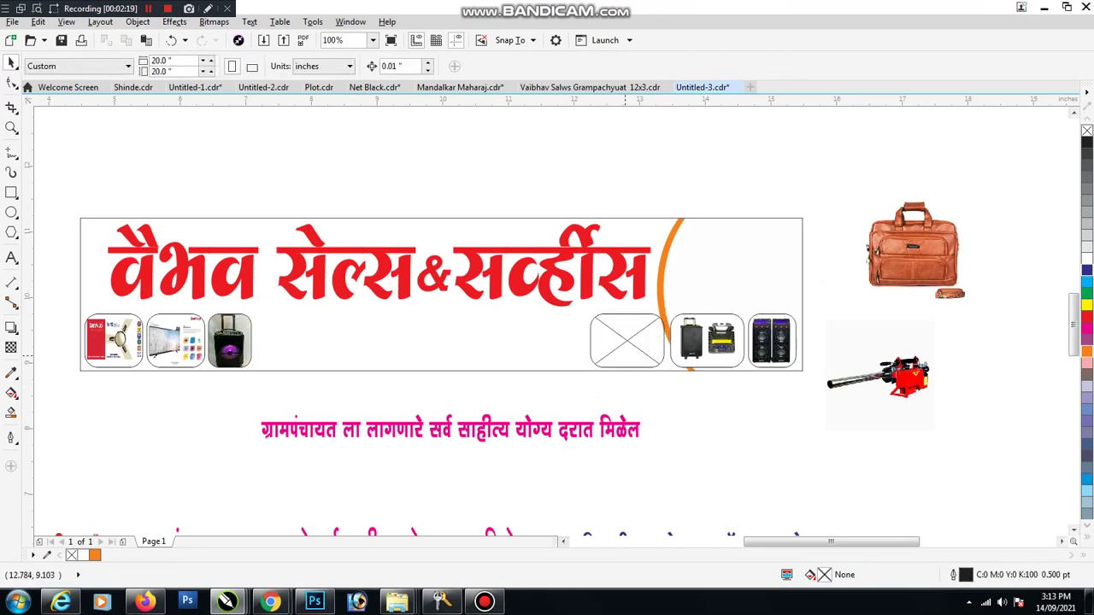
left_click(625, 350)
left_click(707, 341)
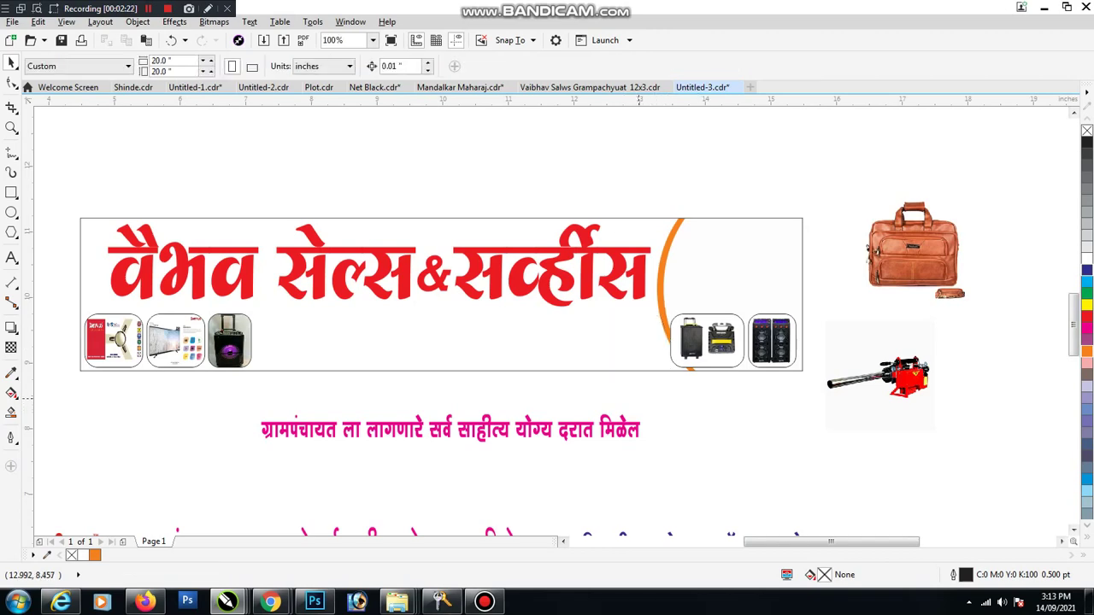
left_click(771, 340, "shift")
left_click_drag(771, 341, 635, 340)
Step: Place and resize the bag photo at the banner's right end, then PowerClip it inside the banner
left_click(920, 240)
left_click_drag(920, 239, 758, 266)
scroll(758, 265, "up", 1)
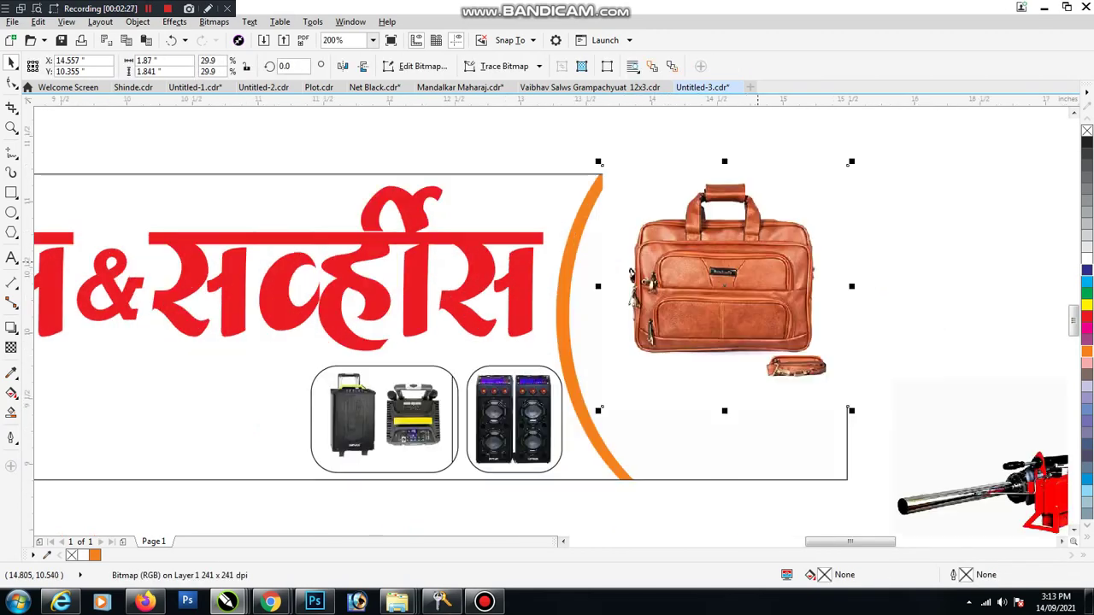
left_click_drag(850, 162, 828, 185)
left_click_drag(827, 184, 827, 150)
left_click_drag(828, 261, 846, 261)
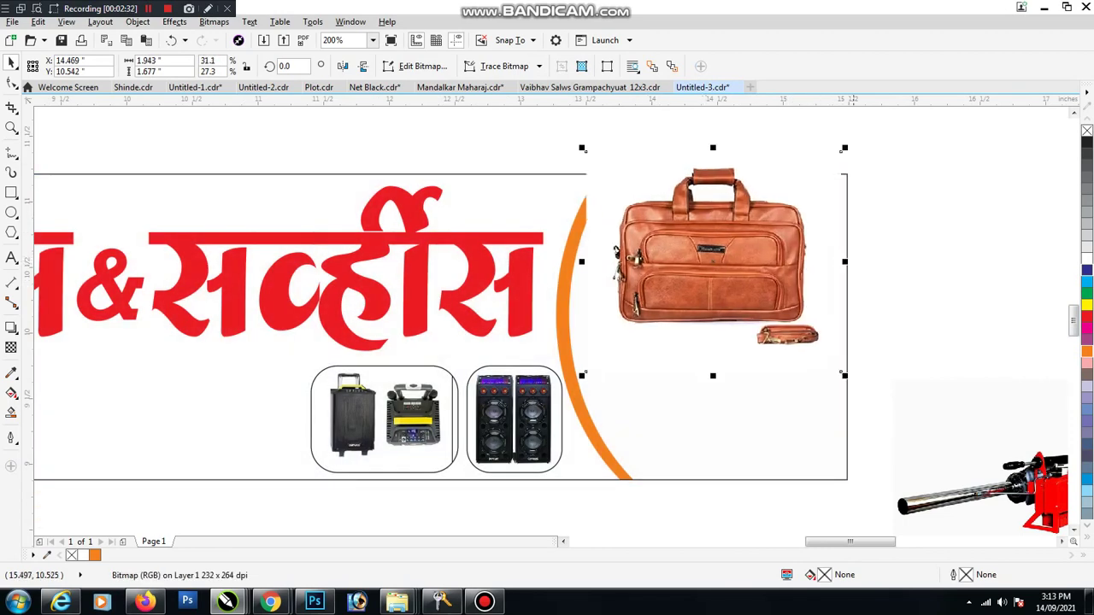
left_click_drag(842, 150, 831, 161)
left_click(727, 214)
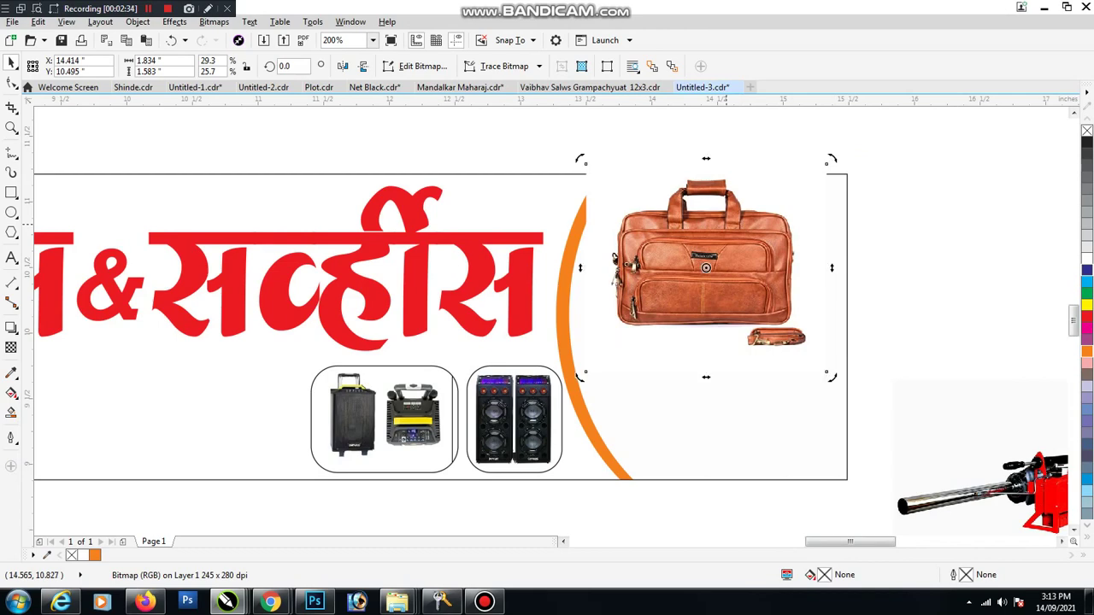
right_click(726, 214)
left_click(782, 188)
left_click(821, 410)
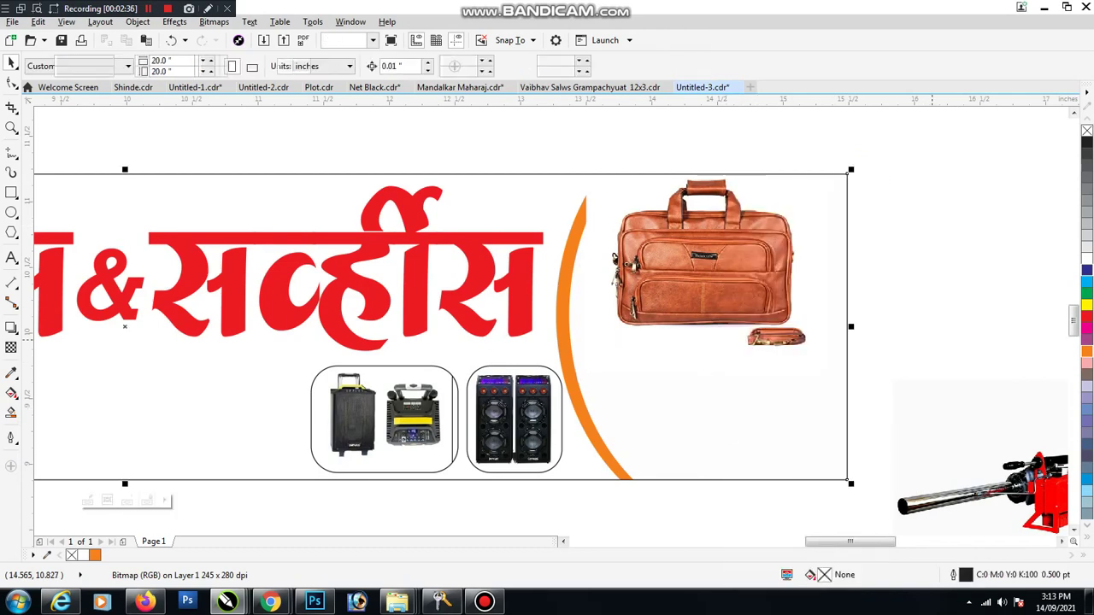
Step: Crop the top off the red fogger photo and PowerClip it inside the banner below the bag
left_click_drag(983, 478, 698, 391)
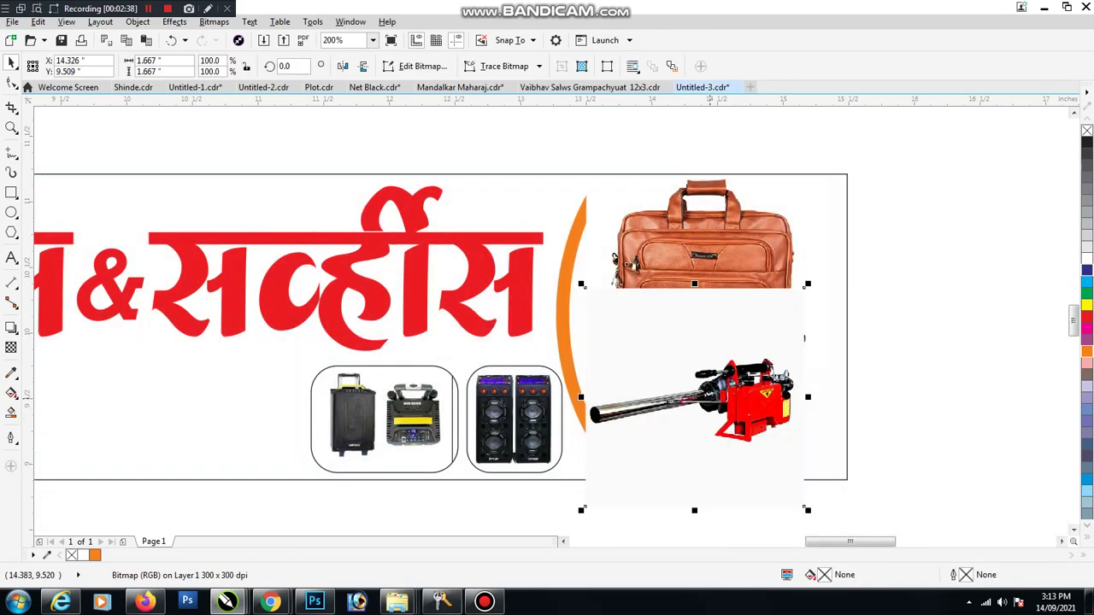
key("F10")
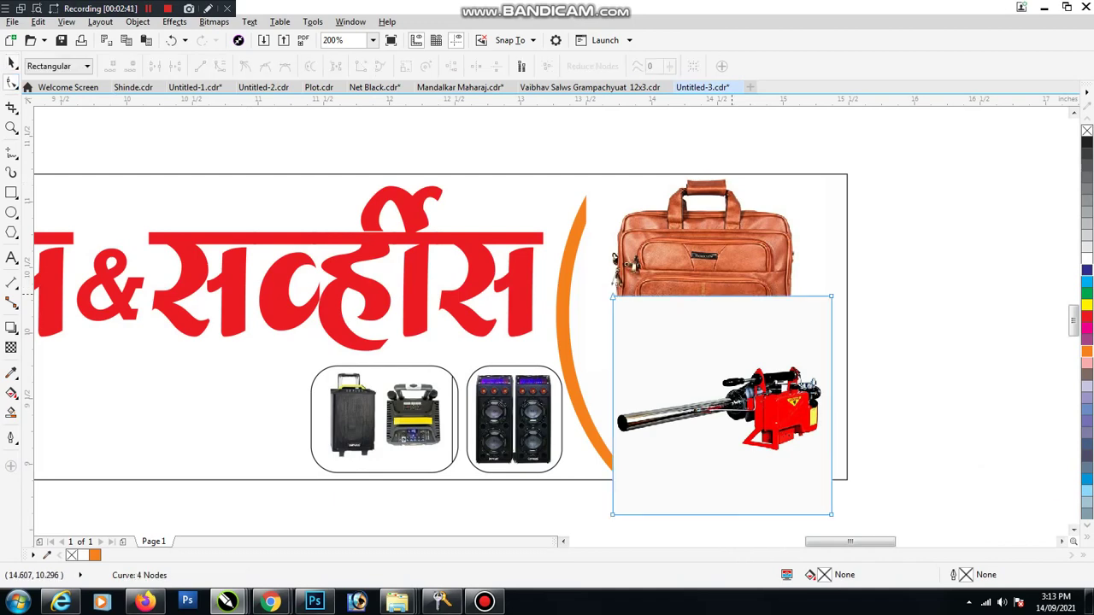
left_click_drag(723, 296, 722, 364)
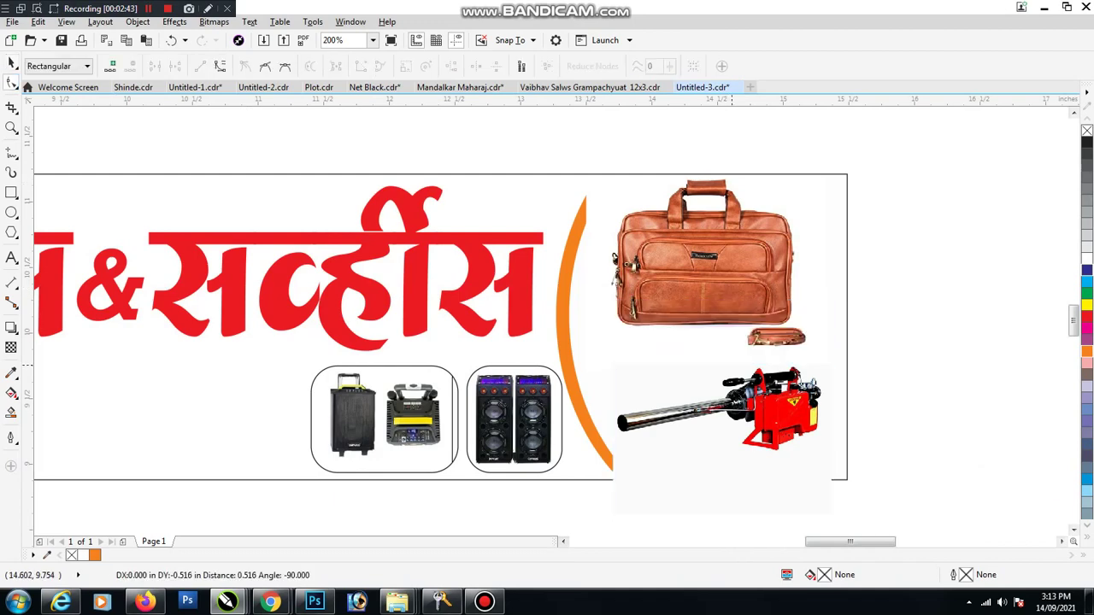
key("space")
left_click_drag(785, 425, 796, 437)
right_click(801, 424)
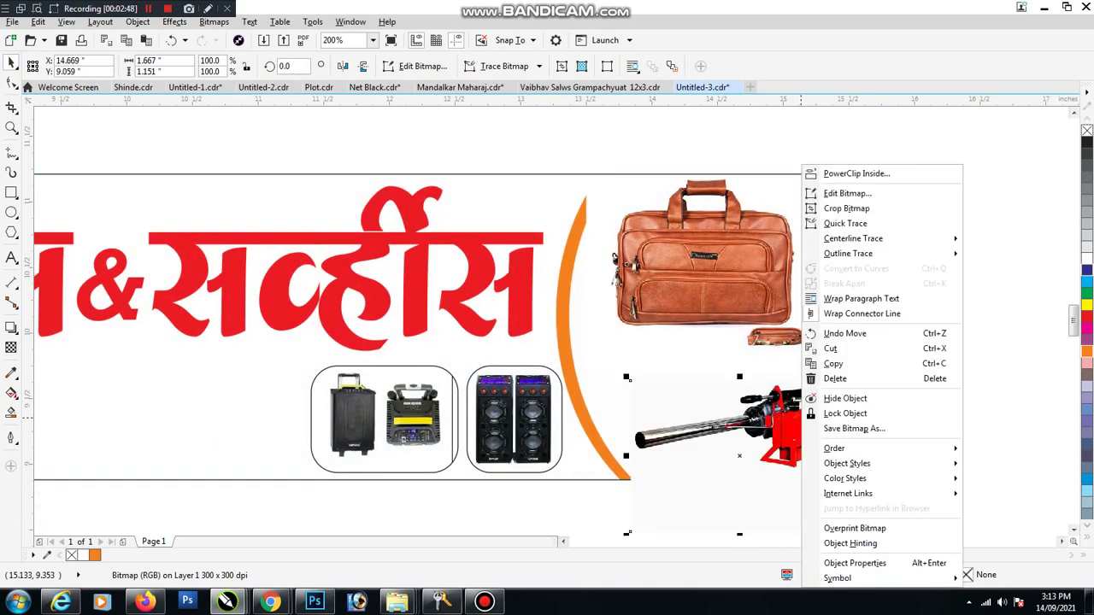
left_click(856, 174)
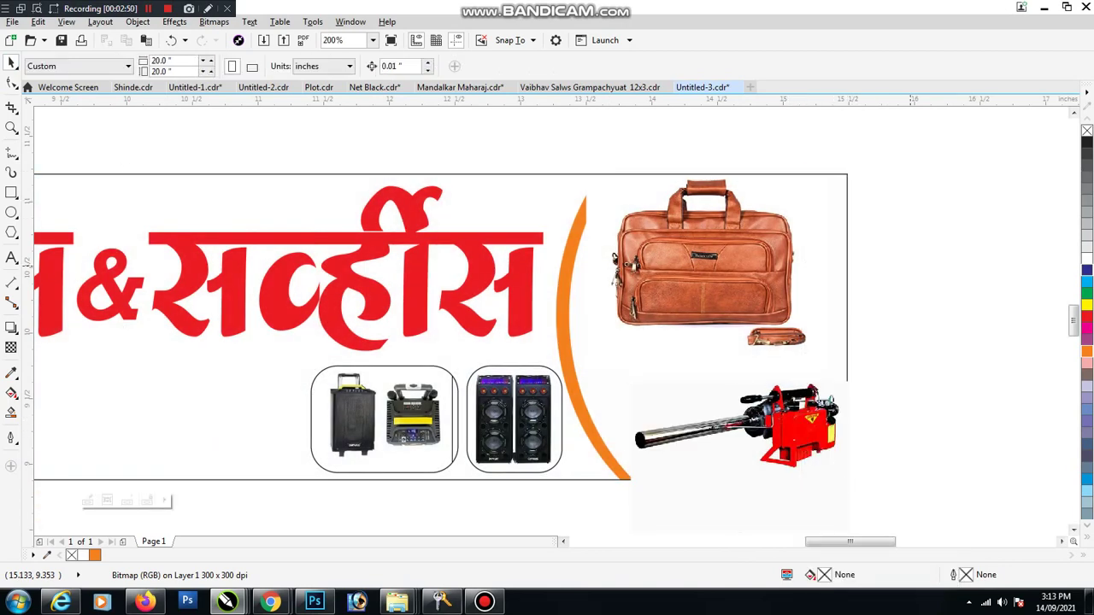
key("F4")
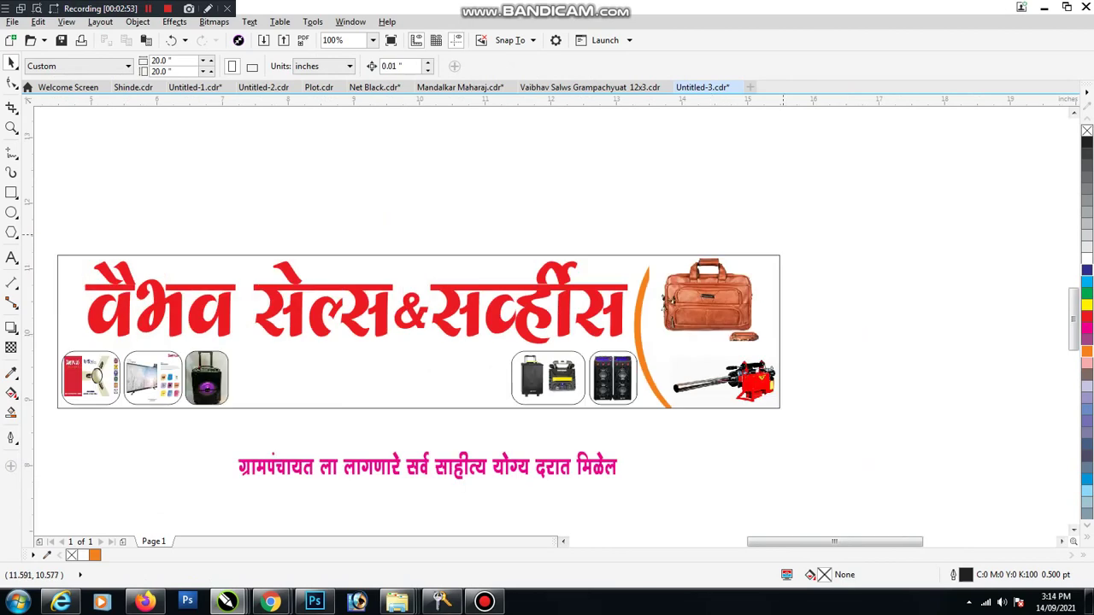
Step: Scale the street-lamp photo down and position it between the bag and the fogger
key("shift+F12")
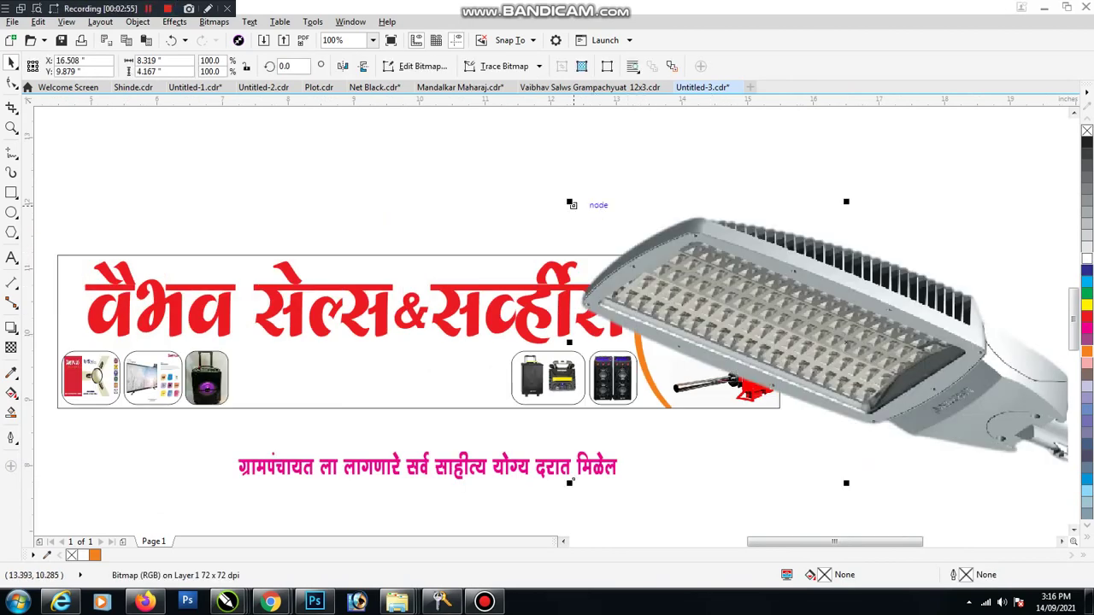
left_click_drag(572, 205, 915, 368)
left_click_drag(992, 282, 781, 322)
scroll(710, 343, "up", 2)
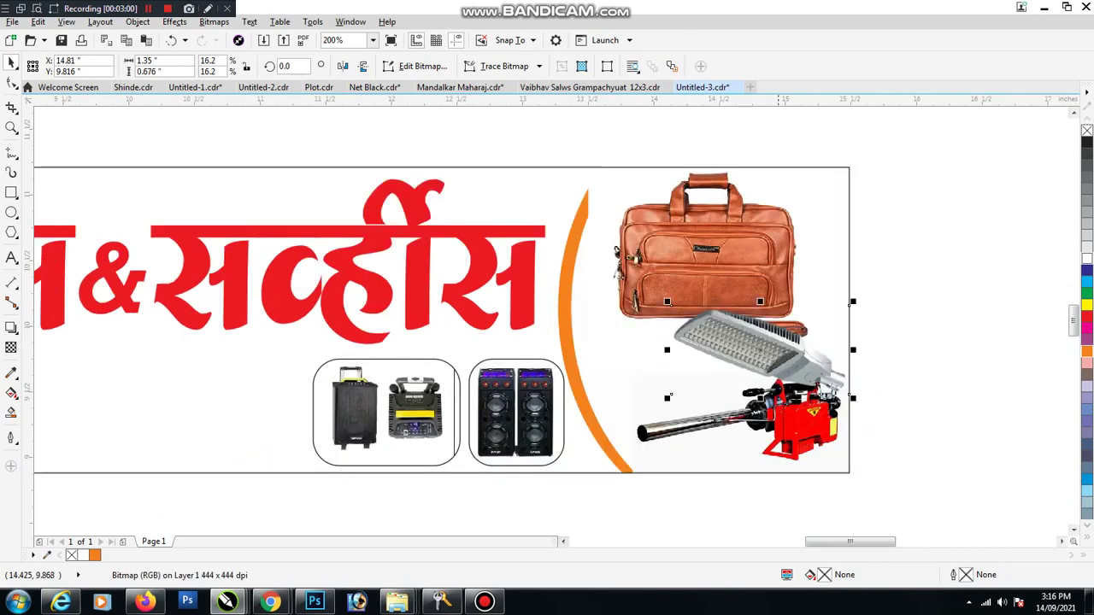
left_click_drag(669, 396, 593, 399)
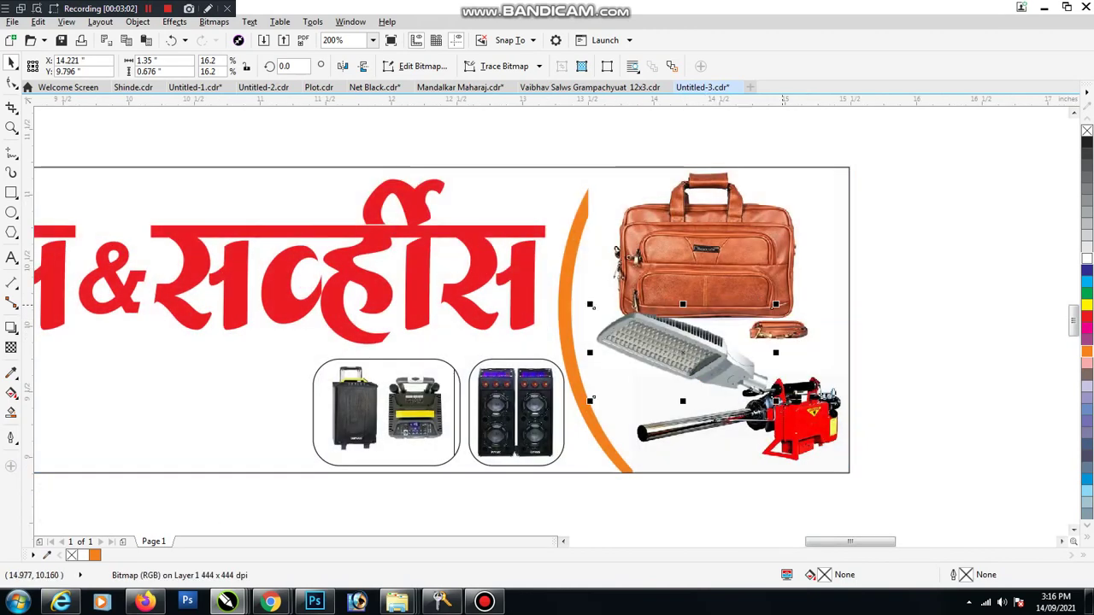
left_click_drag(775, 304, 748, 318)
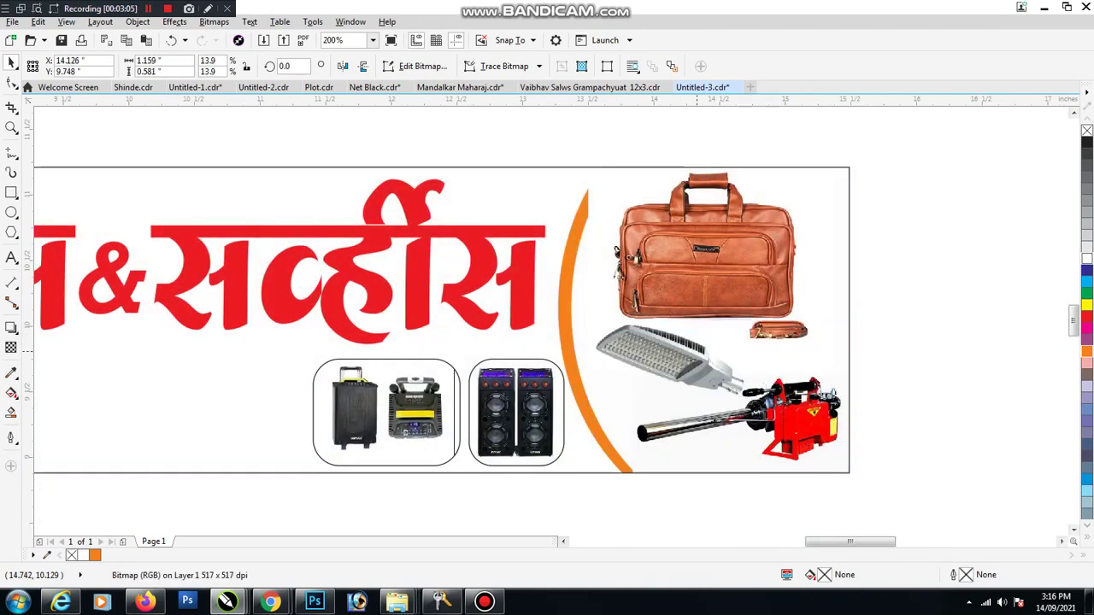
left_click_drag(725, 363, 714, 376)
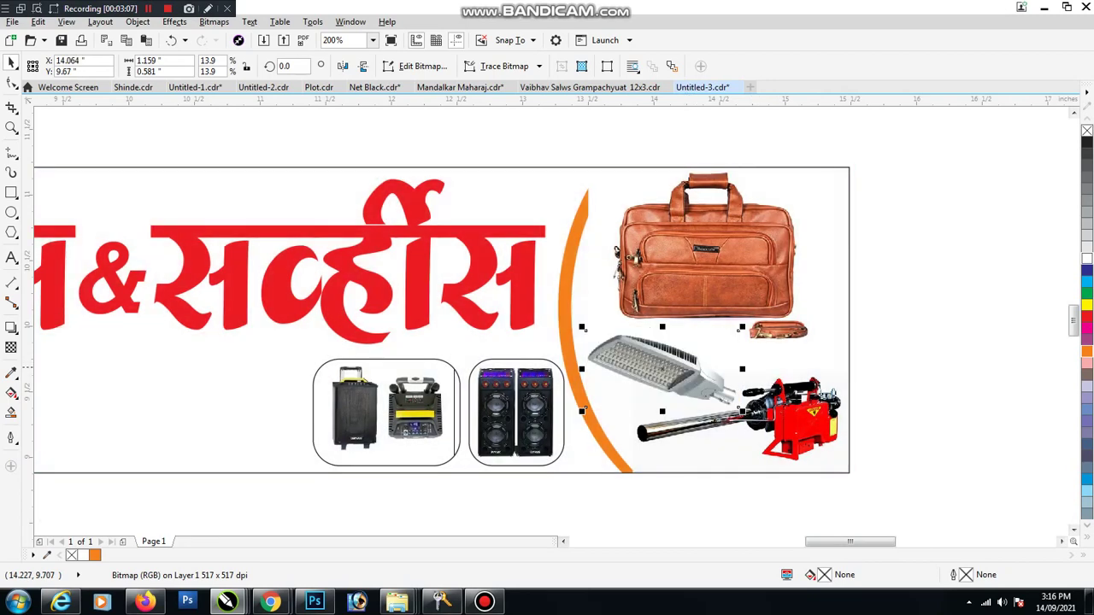
key("Escape")
key("F3")
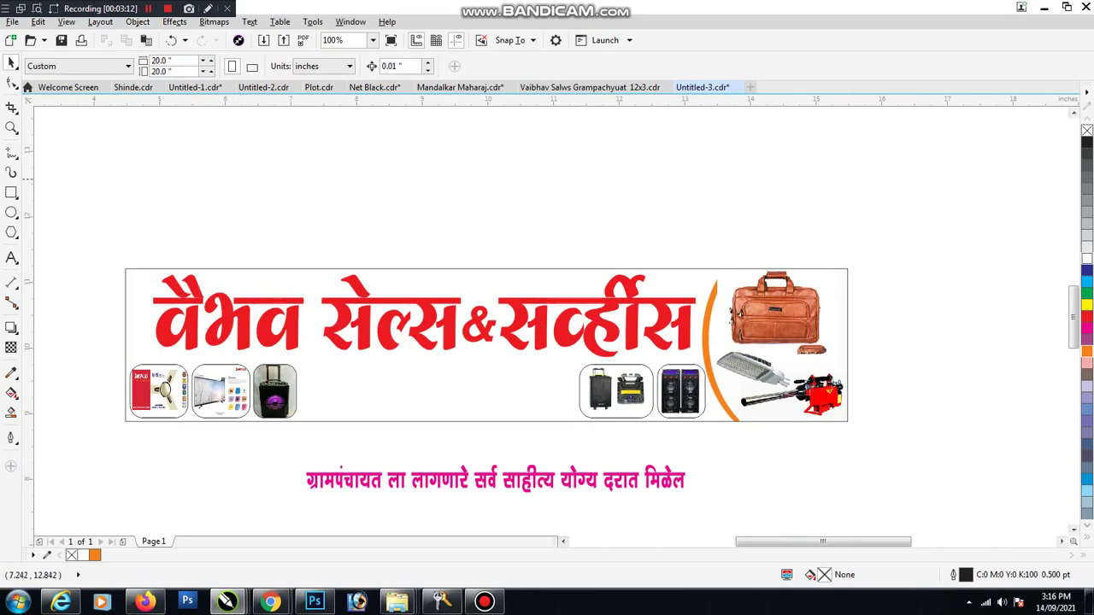
left_click(407, 481)
Step: Move the tagline onto the banner, colour it dark blue and shrink it to fit
left_click_drag(407, 480, 410, 381)
double_click(392, 383)
scroll(391, 383, "up", 2)
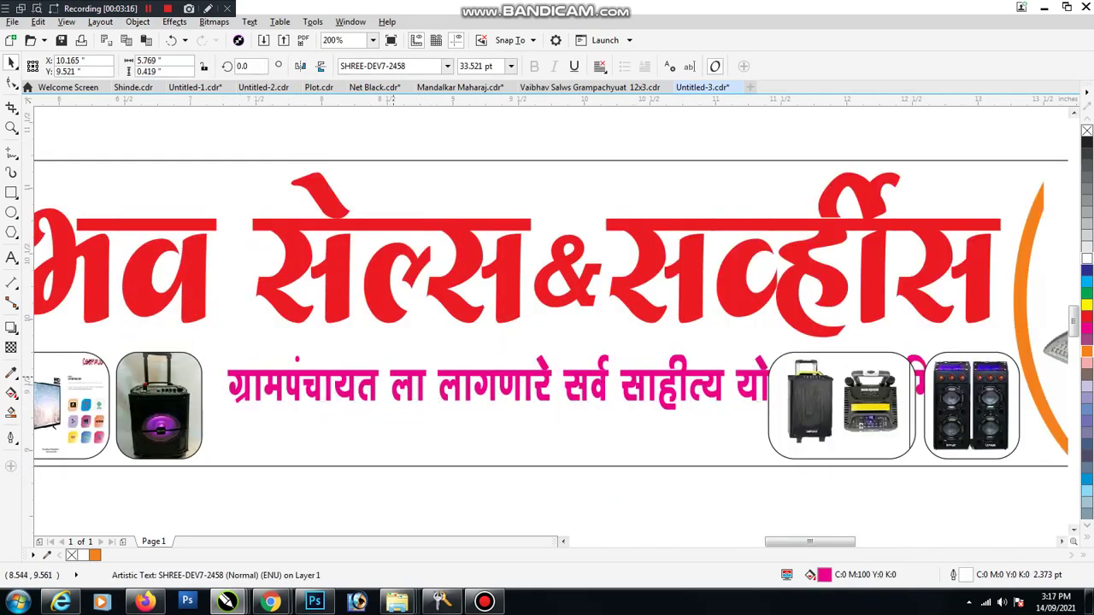
key("BackSpace")
key("ctrl+space")
key("ctrl+Page_Down")
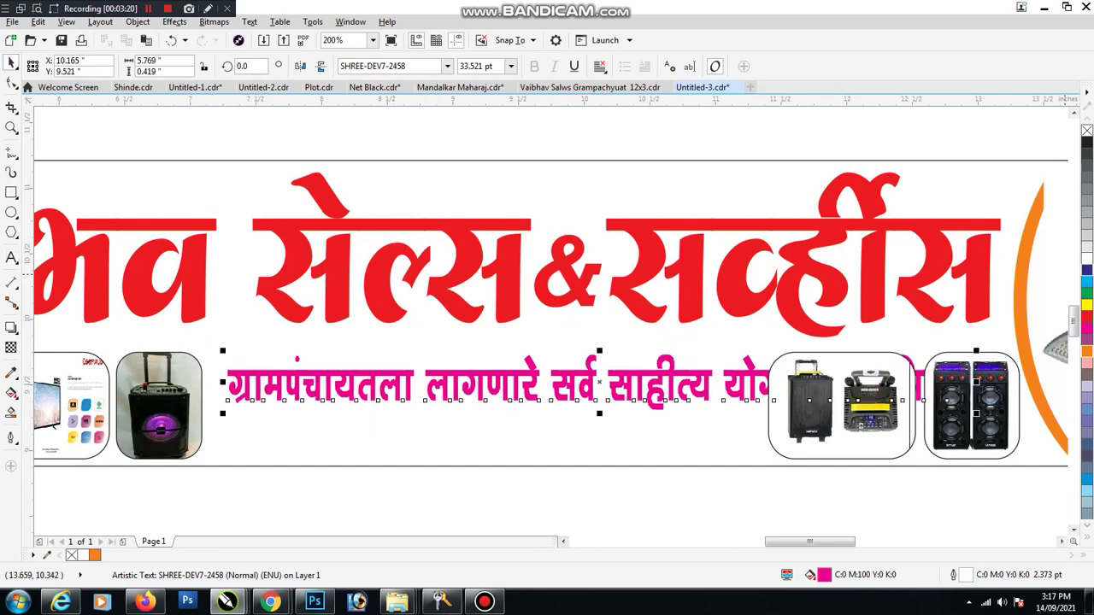
left_click(1088, 270)
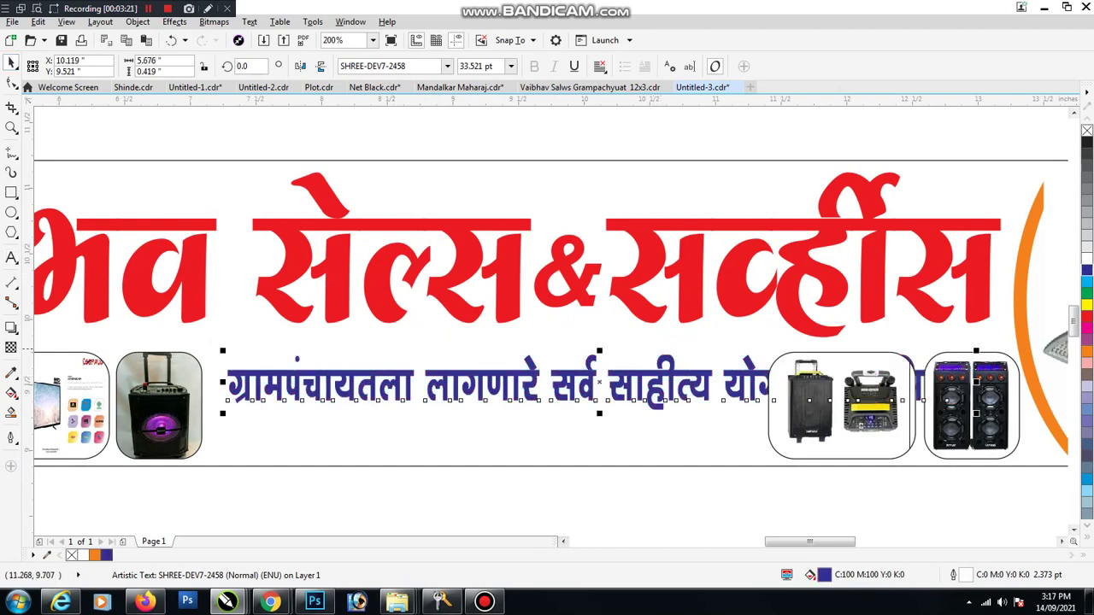
key("ctrl+Page_Up")
left_click_drag(881, 388, 795, 389)
left_click_drag(582, 392, 571, 371)
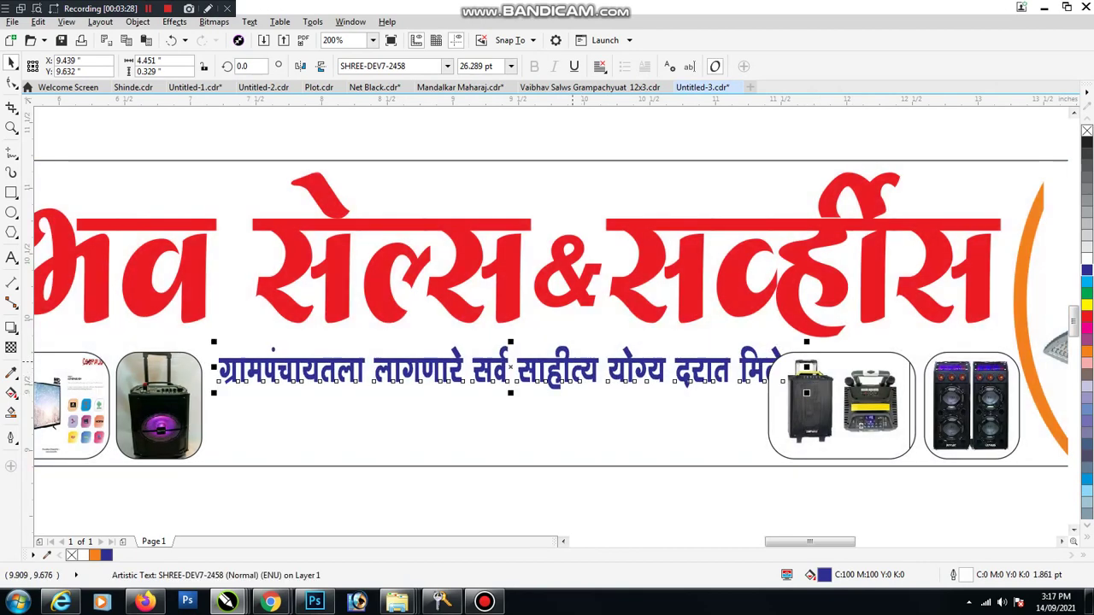
Step: Break the tagline after साहीत्य, retype the ending as 'तसेच ई-टेंडर करुन मिळेल', and centre both lines
key("F8")
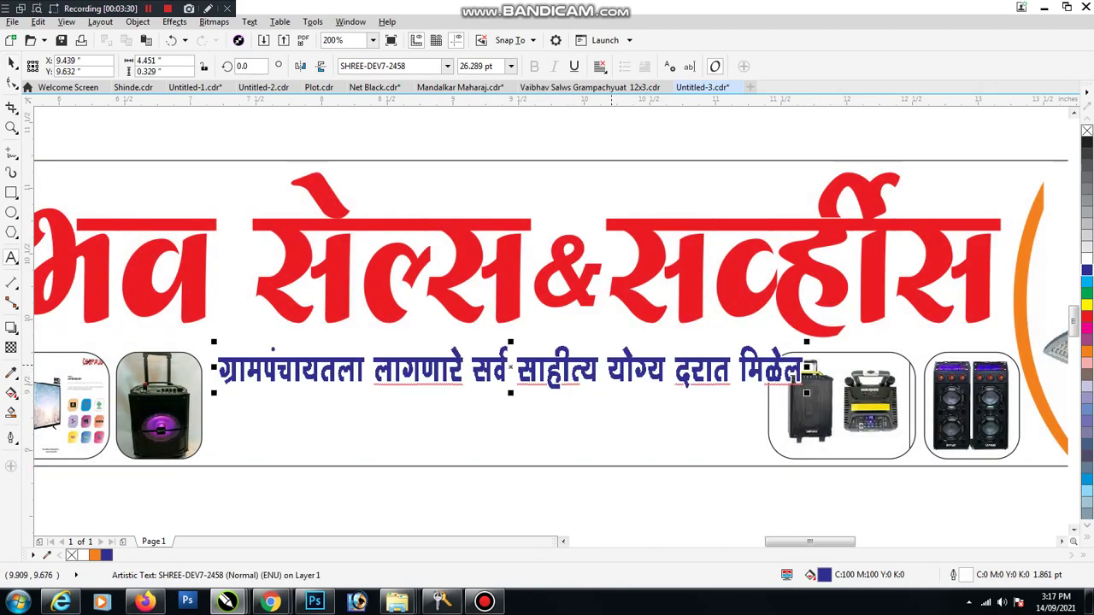
left_click(608, 371)
key("Return")
type("षींश्र")
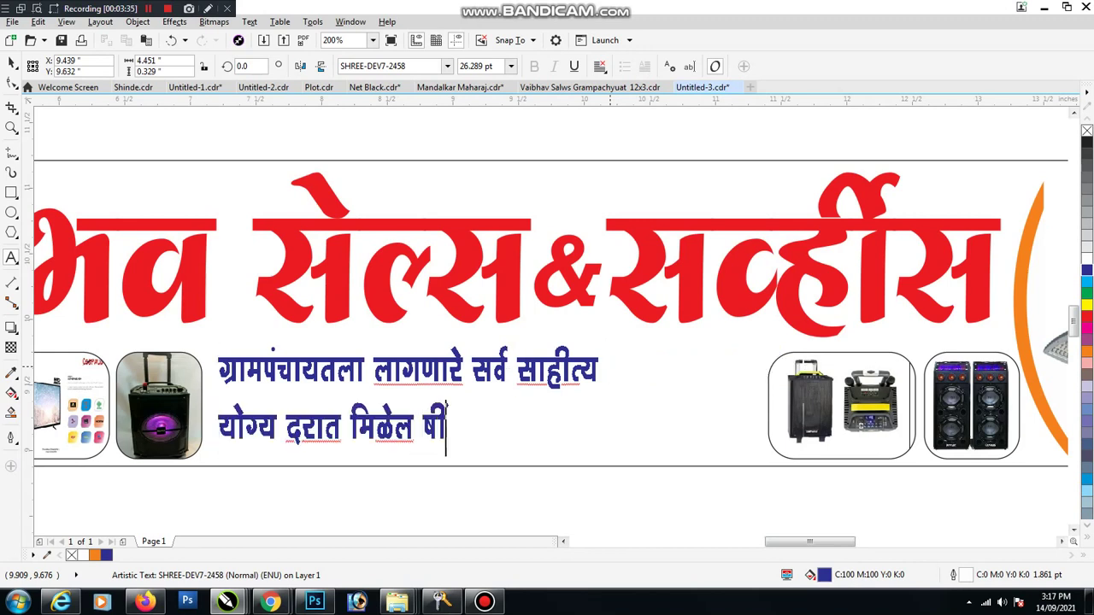
key("ctrl+shift+Left")
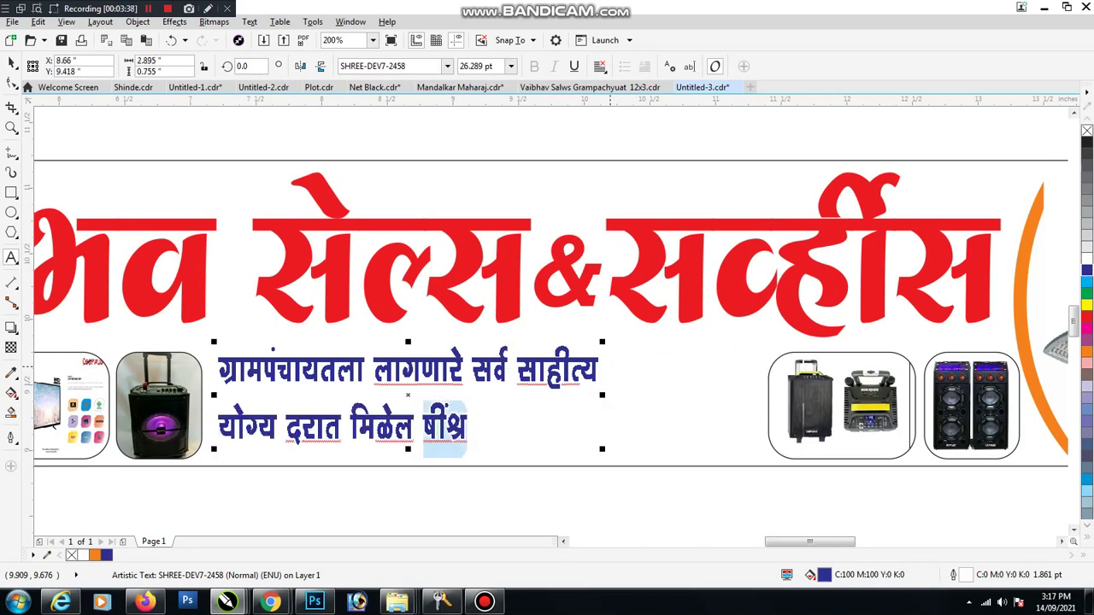
type("तसेच ई")
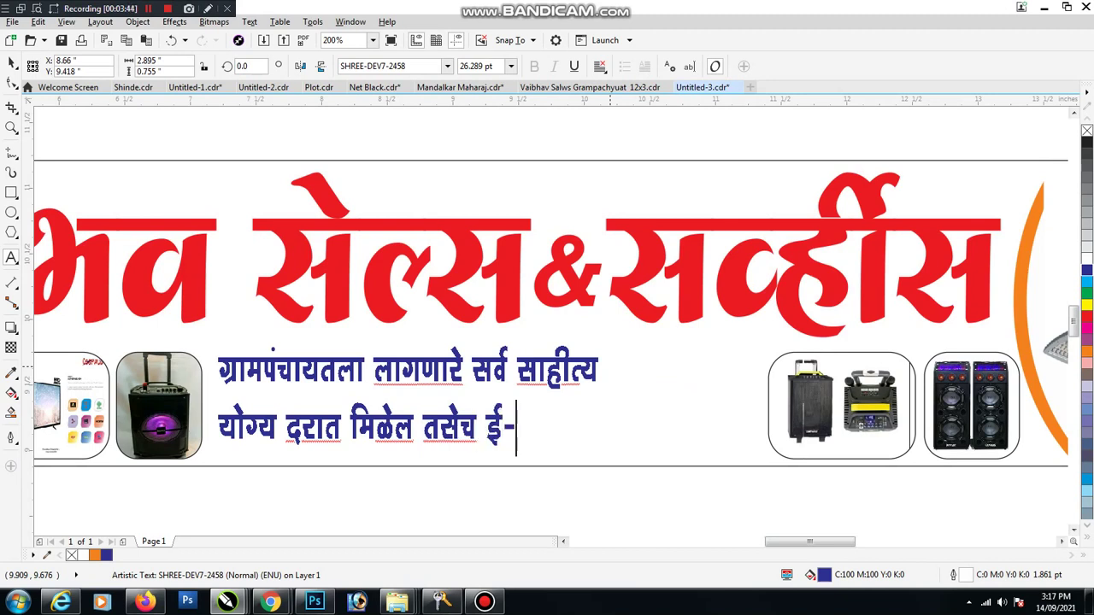
type("-ट")
type("यड")
key("BackSpace")
key("BackSpace")
type("डर करु न")
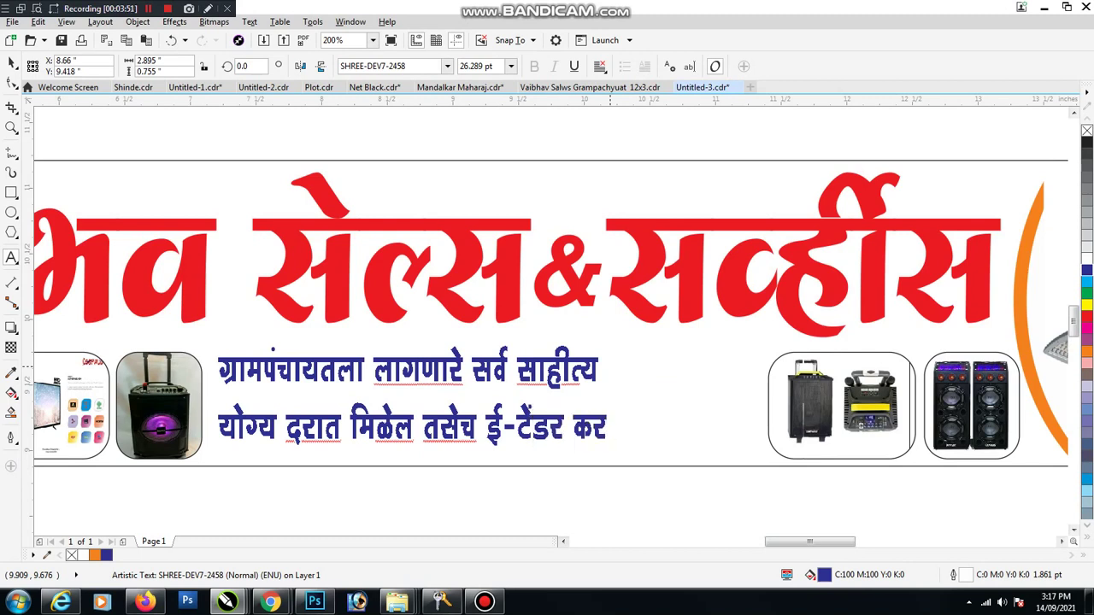
key("BackSpace")
key("BackSpace")
key("BackSpace")
key("BackSpace")
key("BackSpace")
type("रुन")
key("BackSpace")
type("न मि")
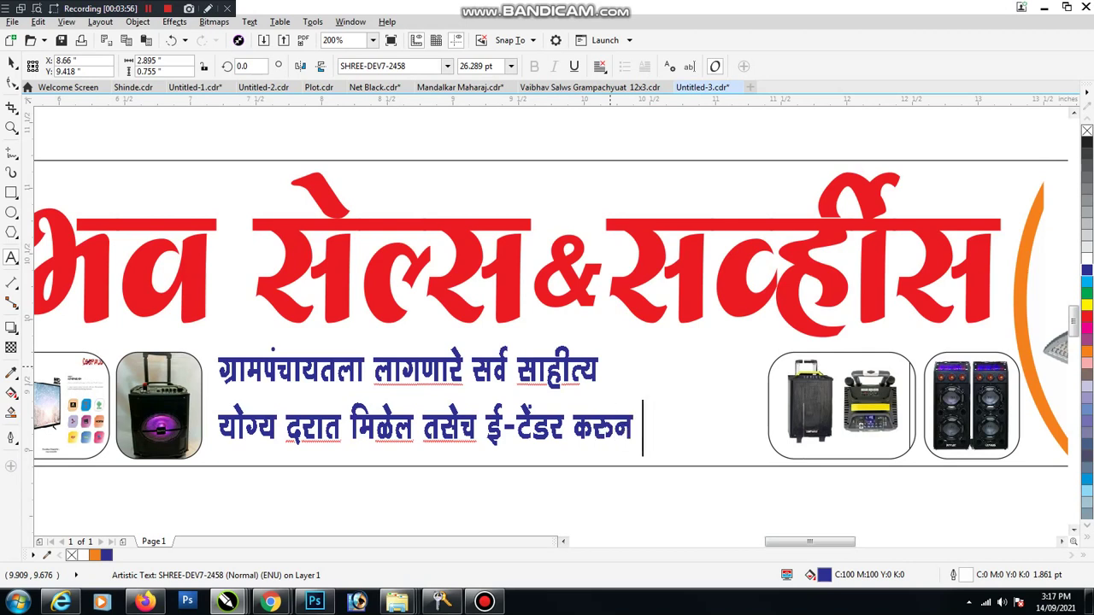
type("ळेल")
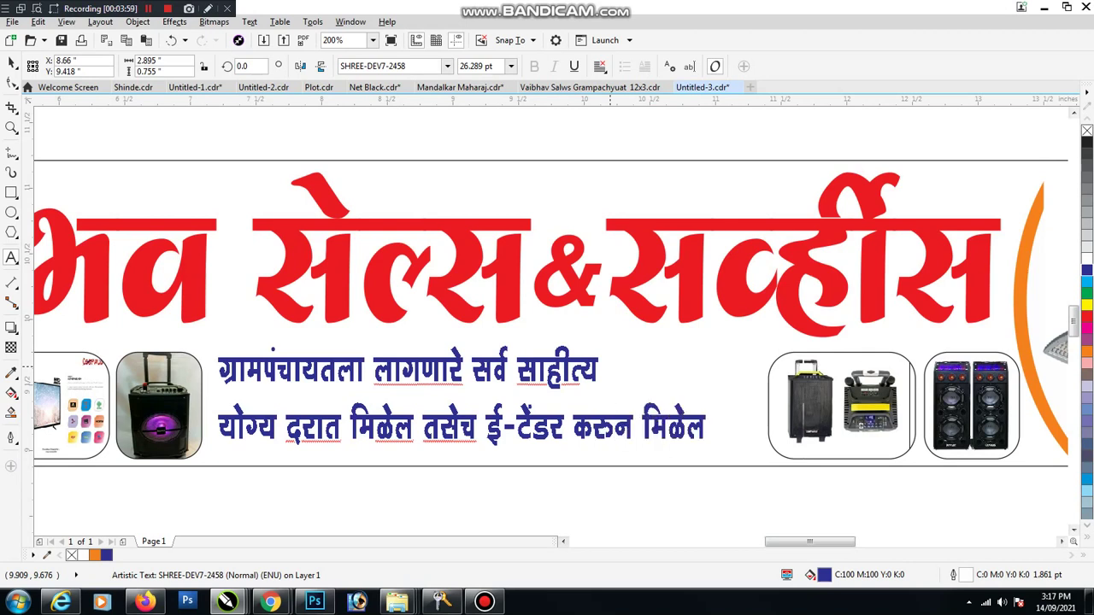
key("ctrl+a")
key("ctrl+e")
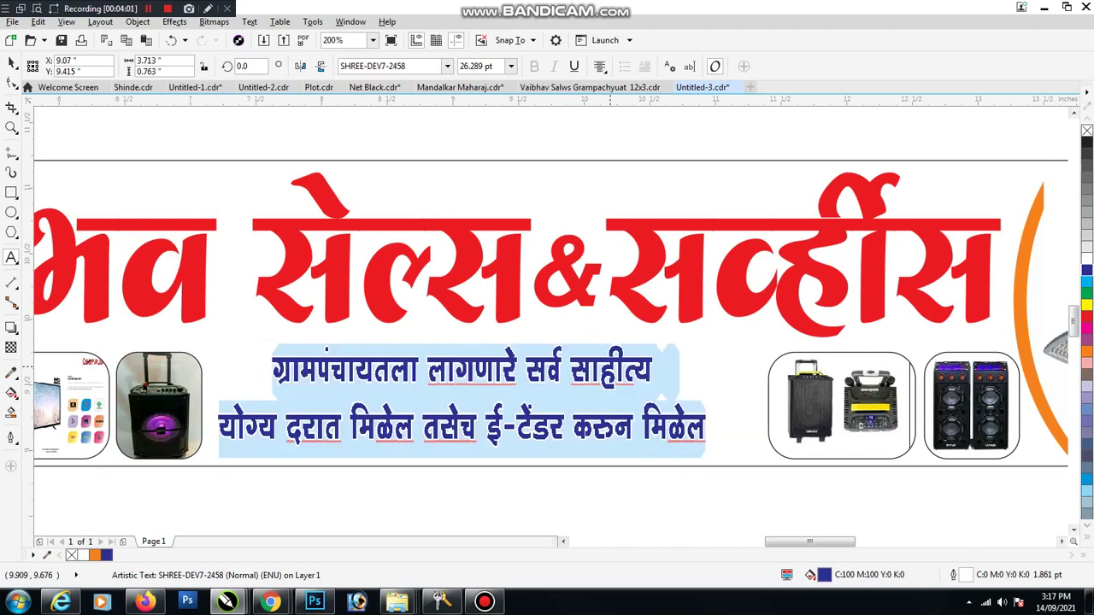
key("Escape")
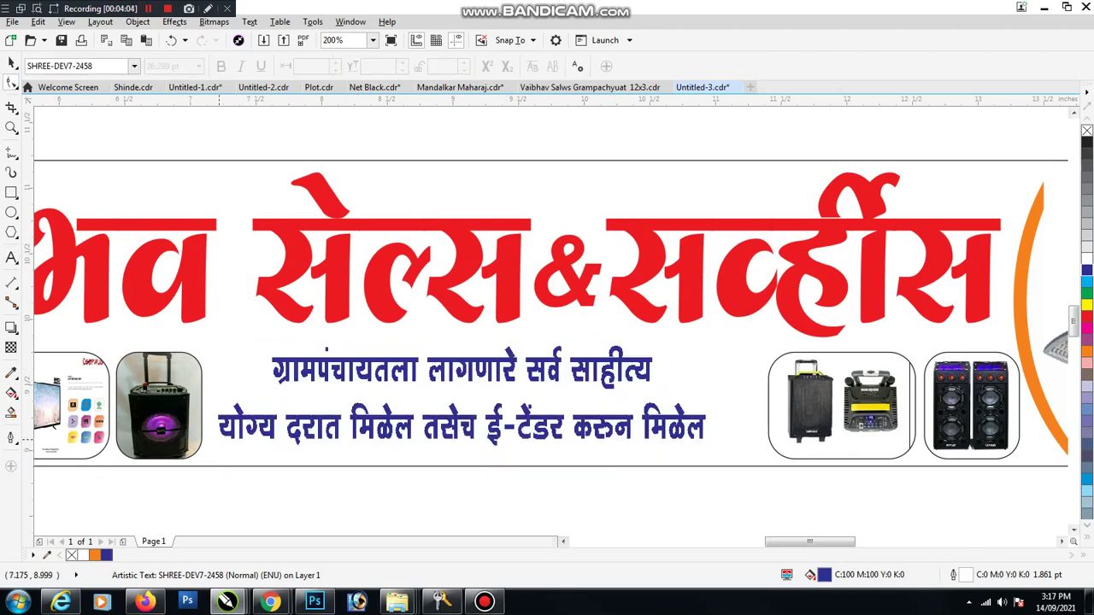
Step: Widen the blue tagline and nudge it slightly up and right
key("F10")
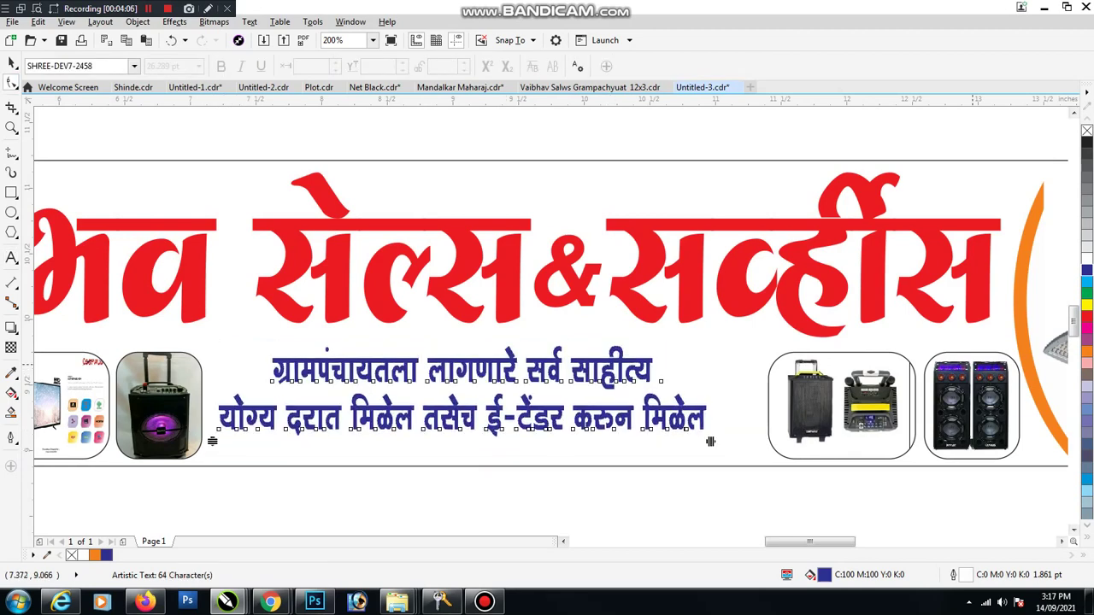
key("space")
key("ctrl+shift+f")
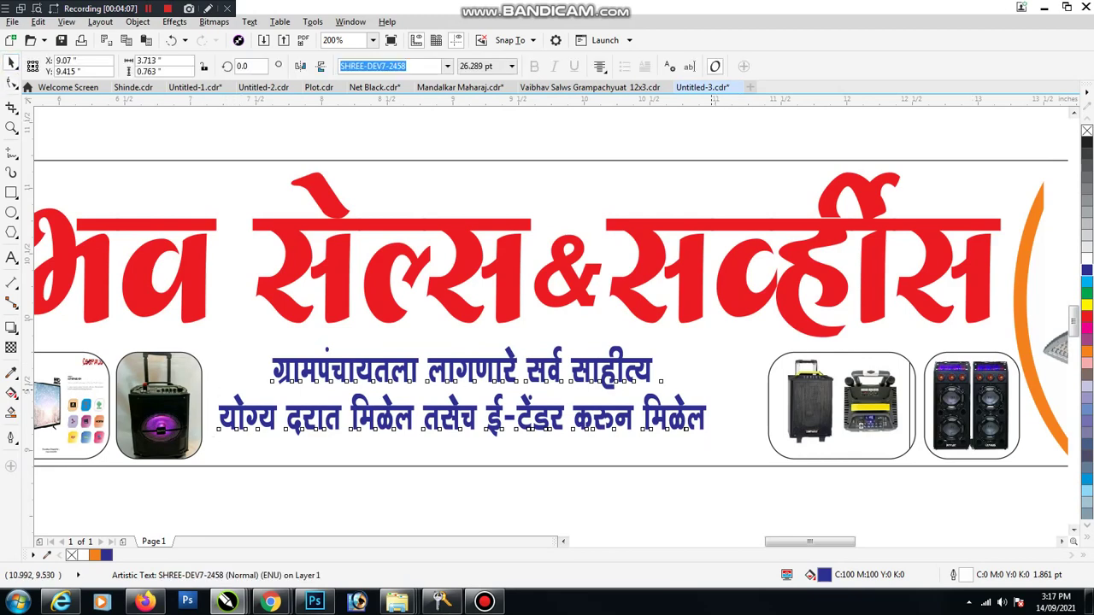
left_click_drag(672, 364, 677, 347)
scroll(599, 359, "down", 2)
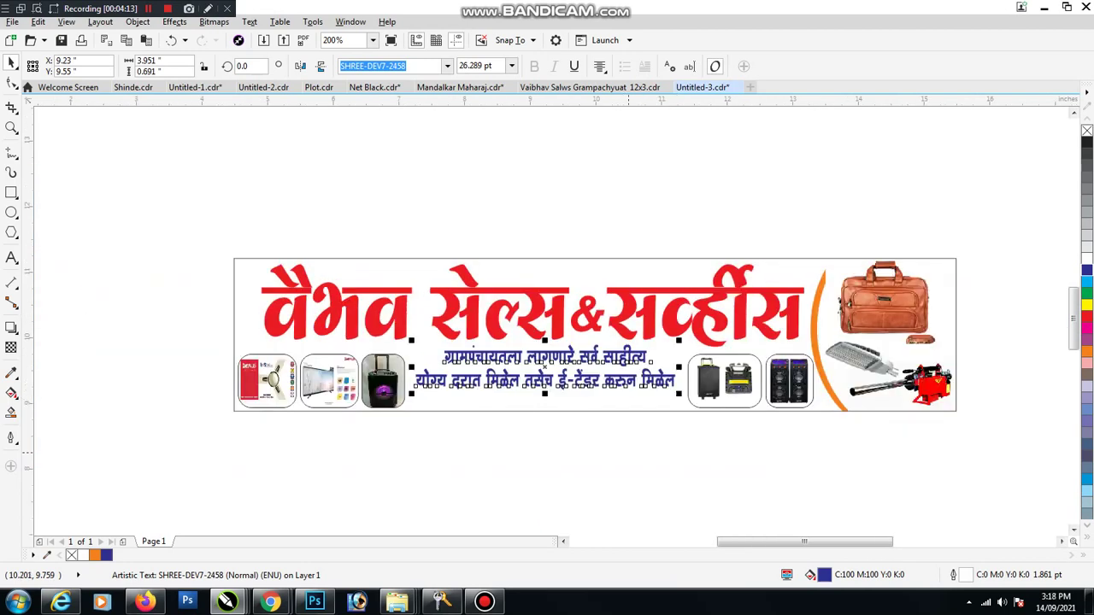
Step: Move the yellow proprietor line up above the contact line
key("Escape")
scroll(524, 377, "down", 2)
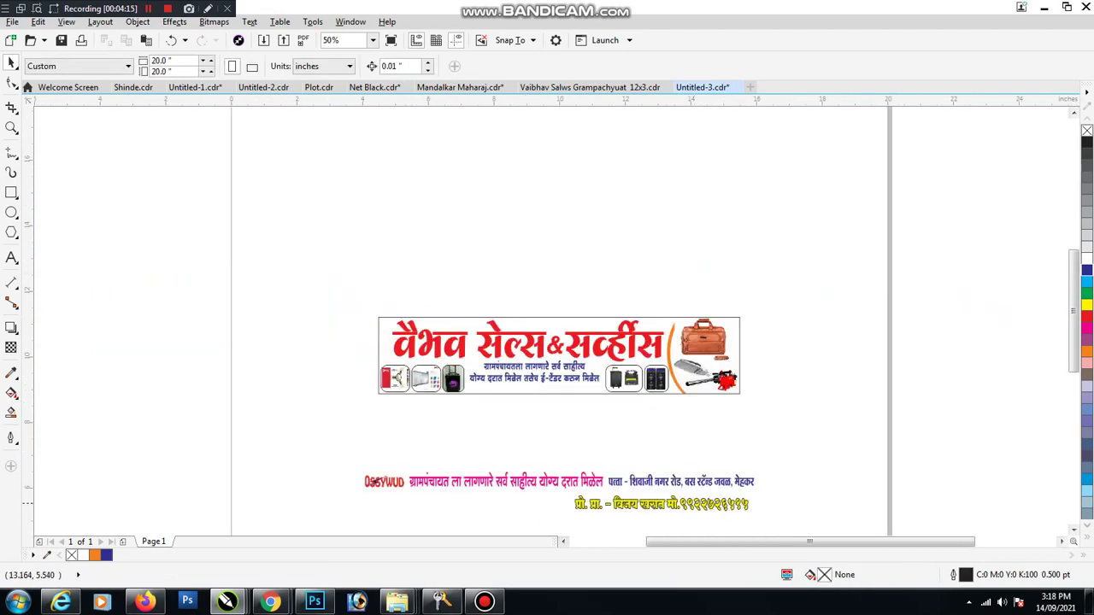
left_click(702, 504)
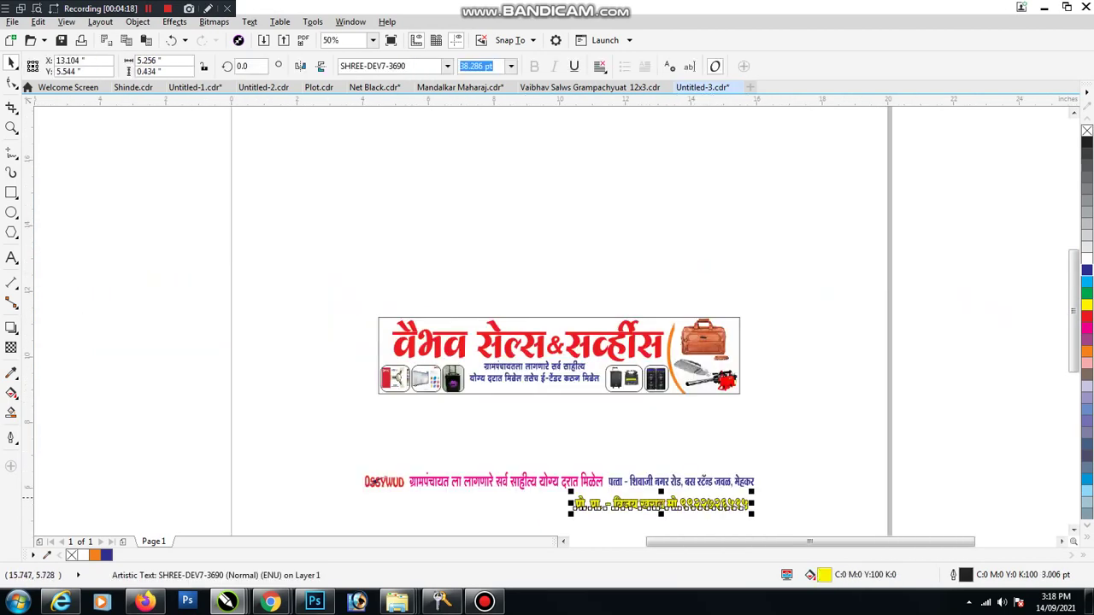
left_click_drag(661, 504, 564, 435)
Step: Delete the OSSYWUD logo image
left_click(385, 482)
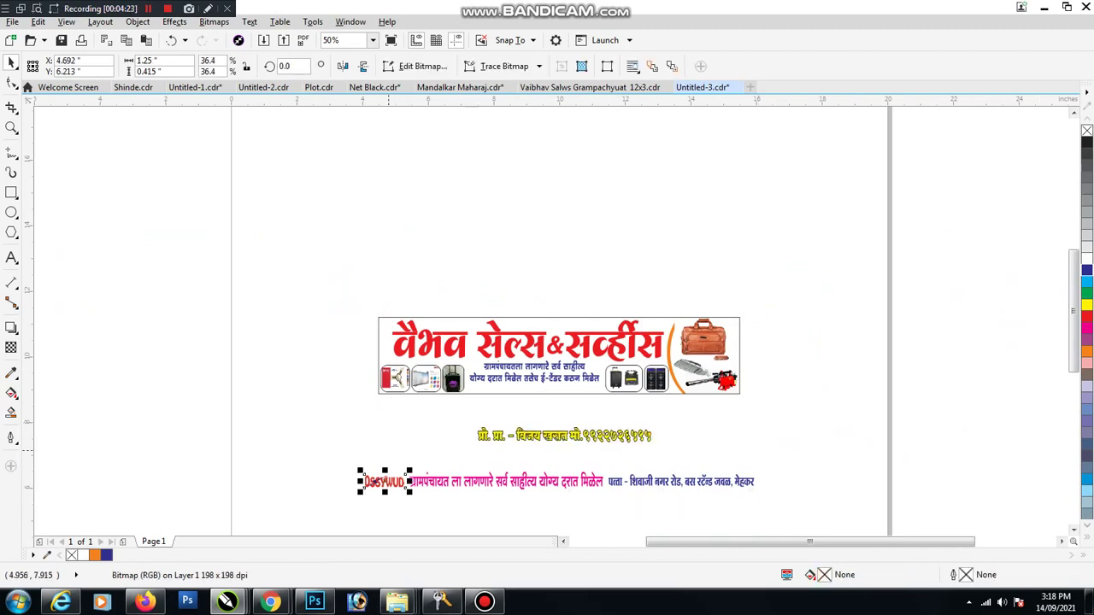
scroll(389, 483, "up", 3)
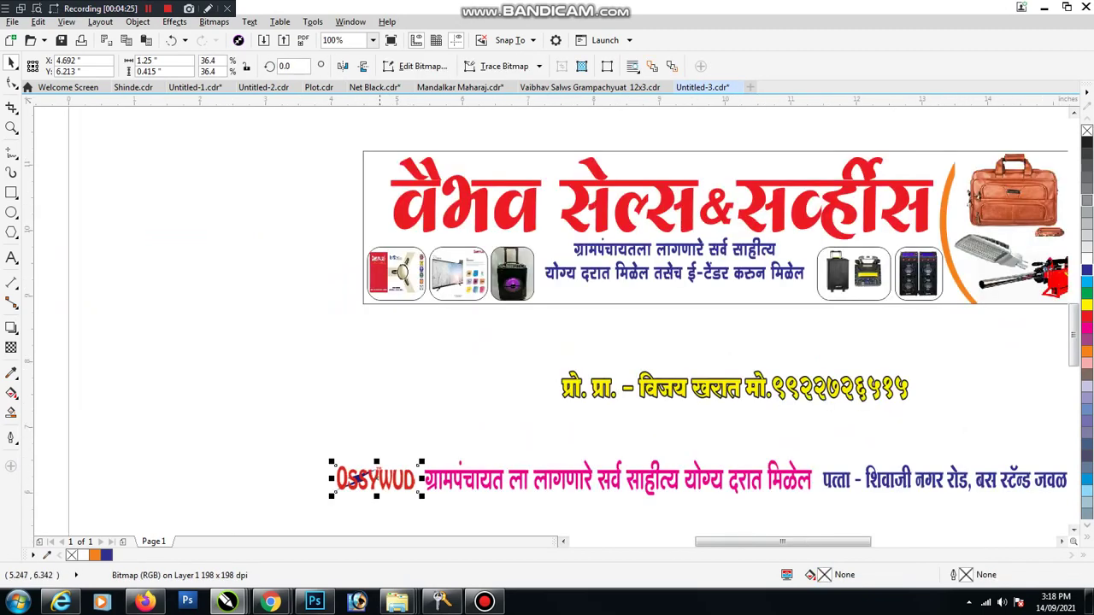
left_click(380, 446)
scroll(380, 446, "down", 4)
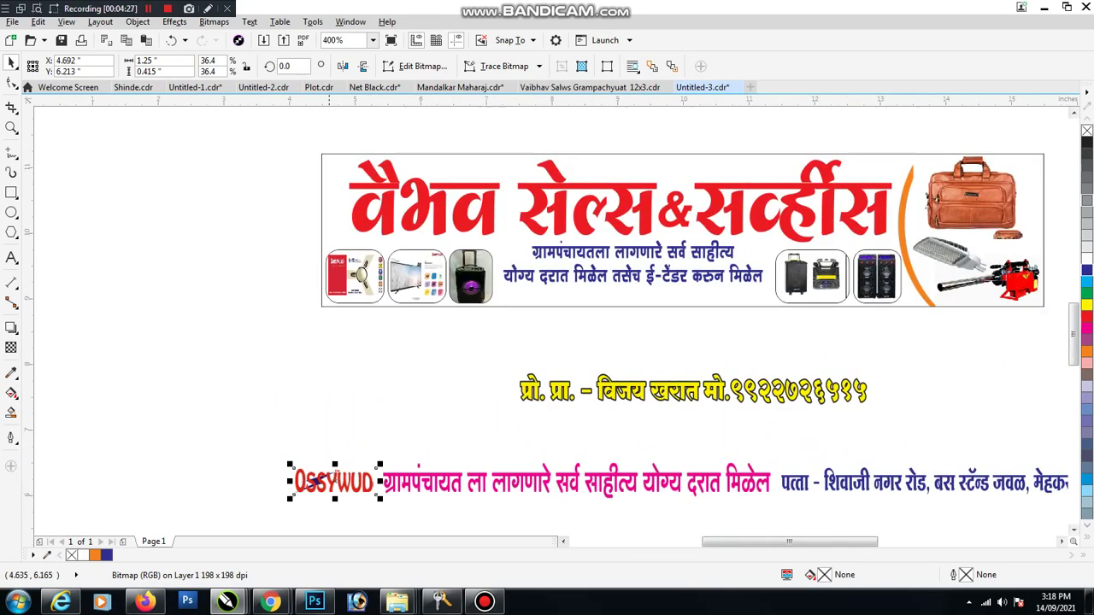
key("Delete")
scroll(439, 422, "up", 2)
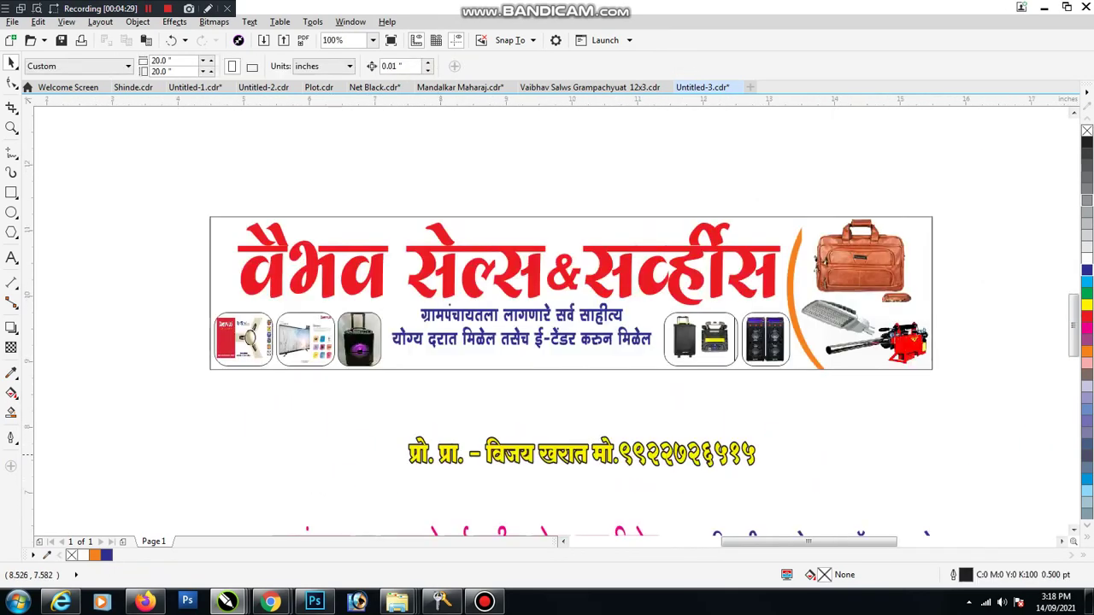
Step: Shrink the dash-free proprietor line to about 23.8 pt and draw an 11.229 × 0.896 in rectangle across the banner's bottom
double_click(487, 456)
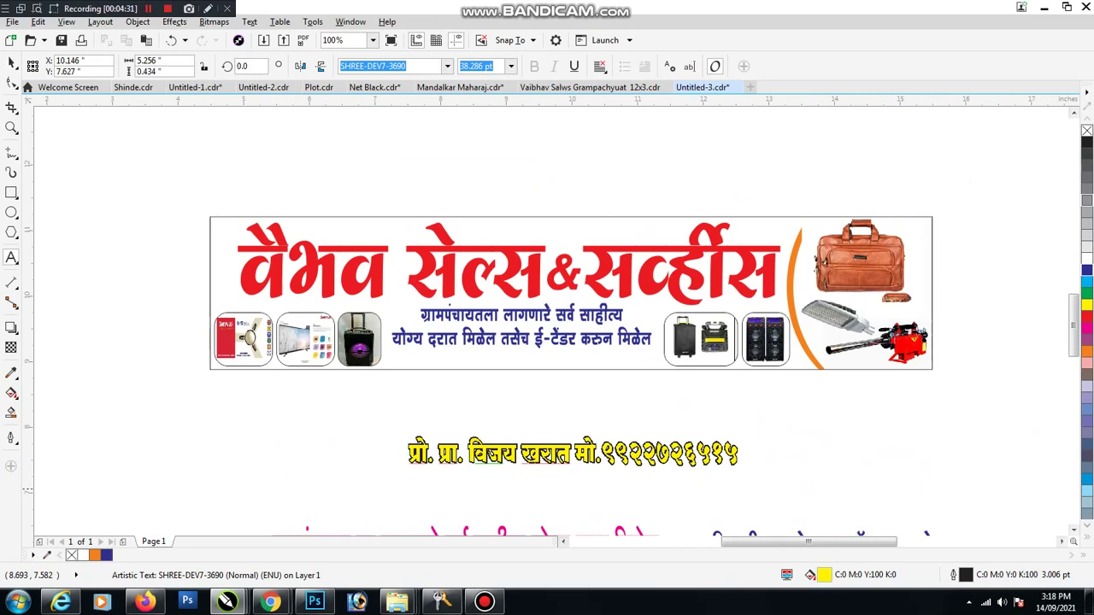
key("ctrl+space")
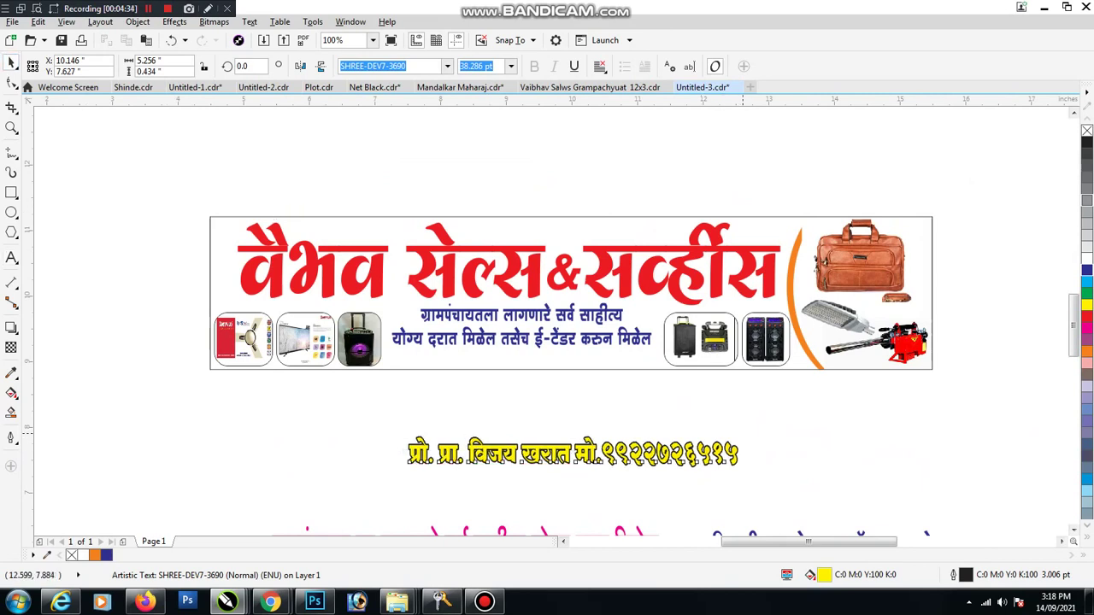
left_click_drag(753, 438, 684, 443)
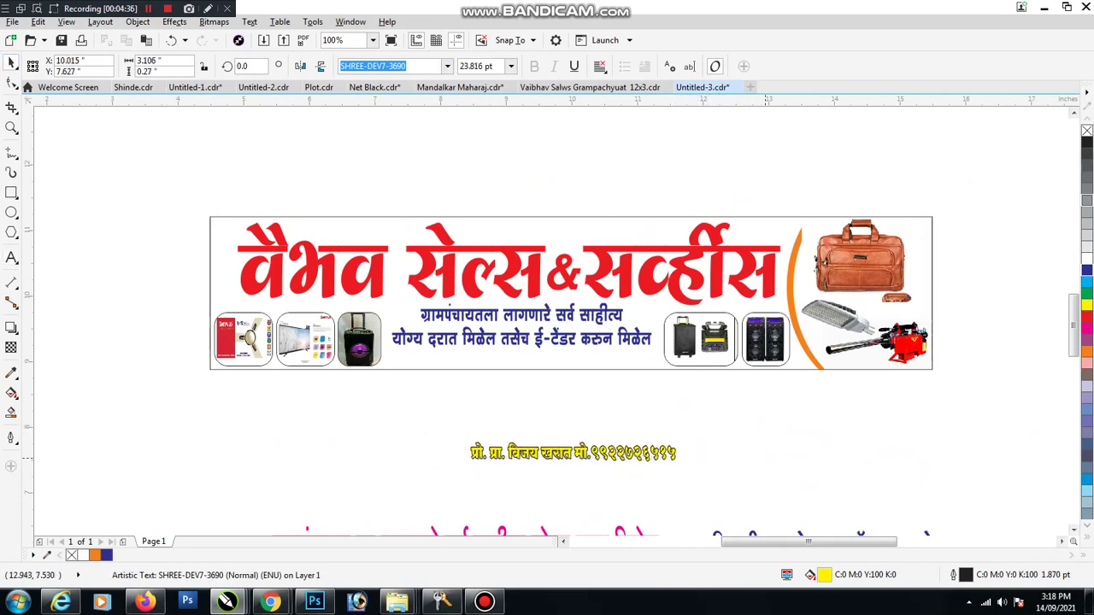
left_click(11, 192)
left_click_drag(197, 344, 933, 401)
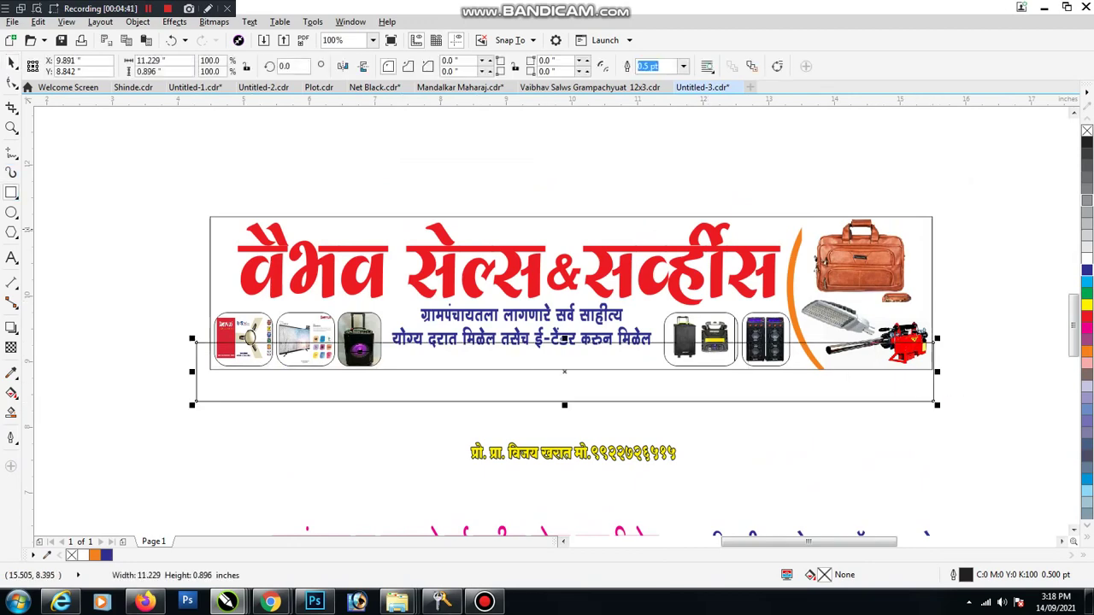
Step: Fit the rectangle to the banner's bottom edge and fill it dark red C20 M100 Y100 K20
key("space")
scroll(532, 326, "up", 3)
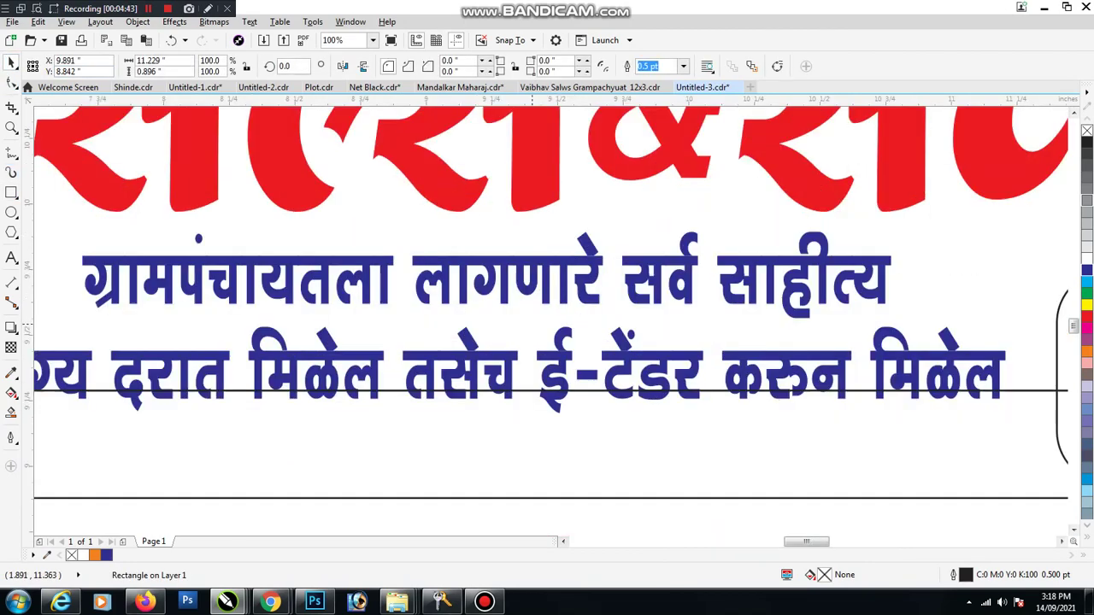
left_click_drag(565, 340, 565, 345)
left_click_drag(564, 390, 437, 411)
scroll(565, 464, "down", 3)
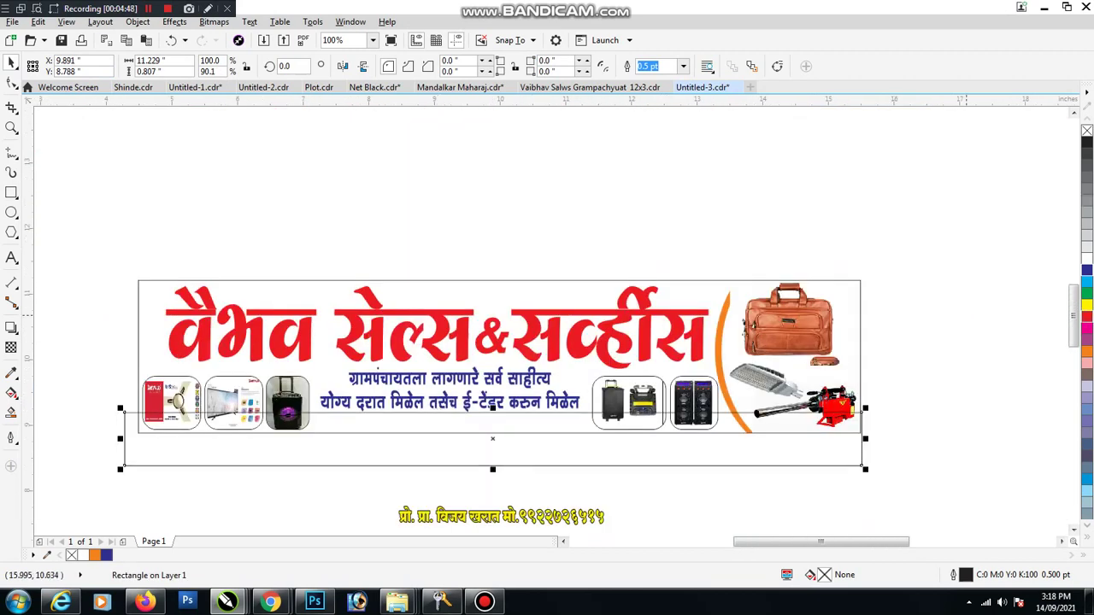
left_click(1087, 316)
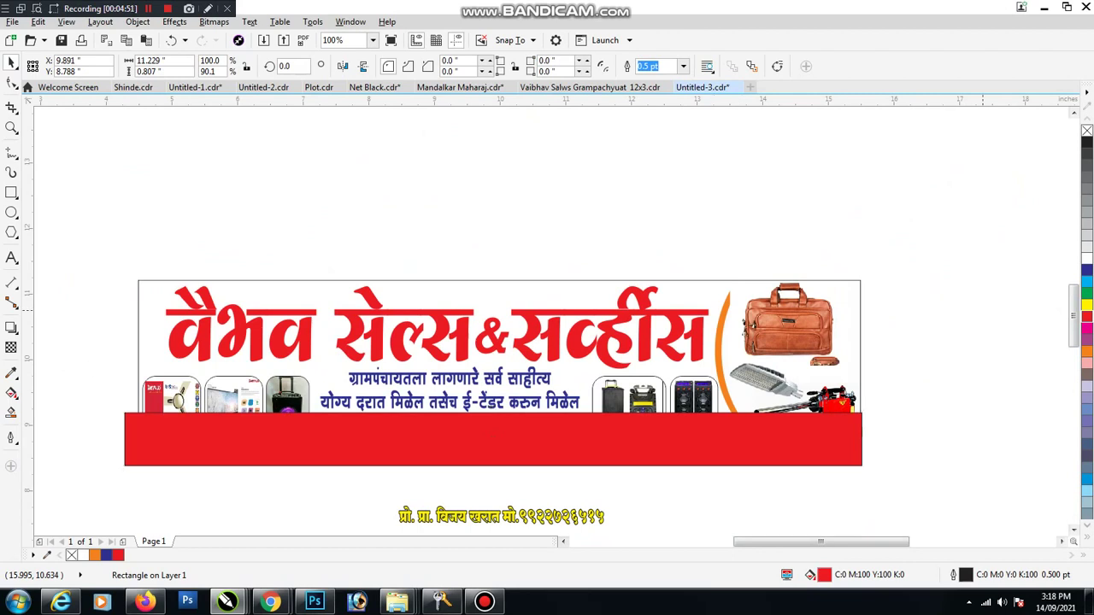
left_click(845, 461)
key("shift+F11")
left_click(458, 277)
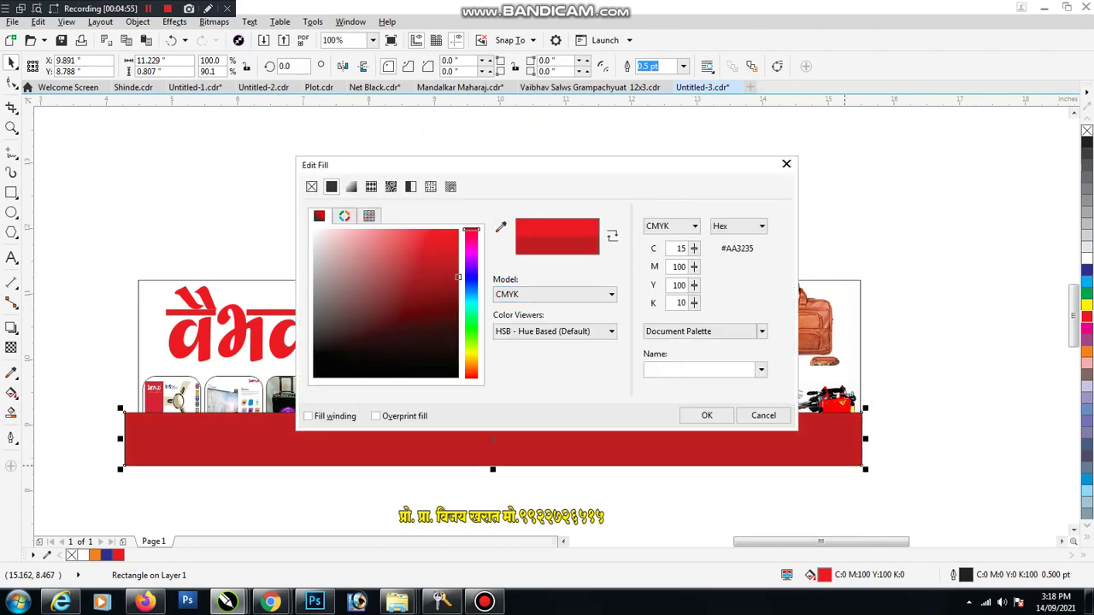
left_click(707, 415)
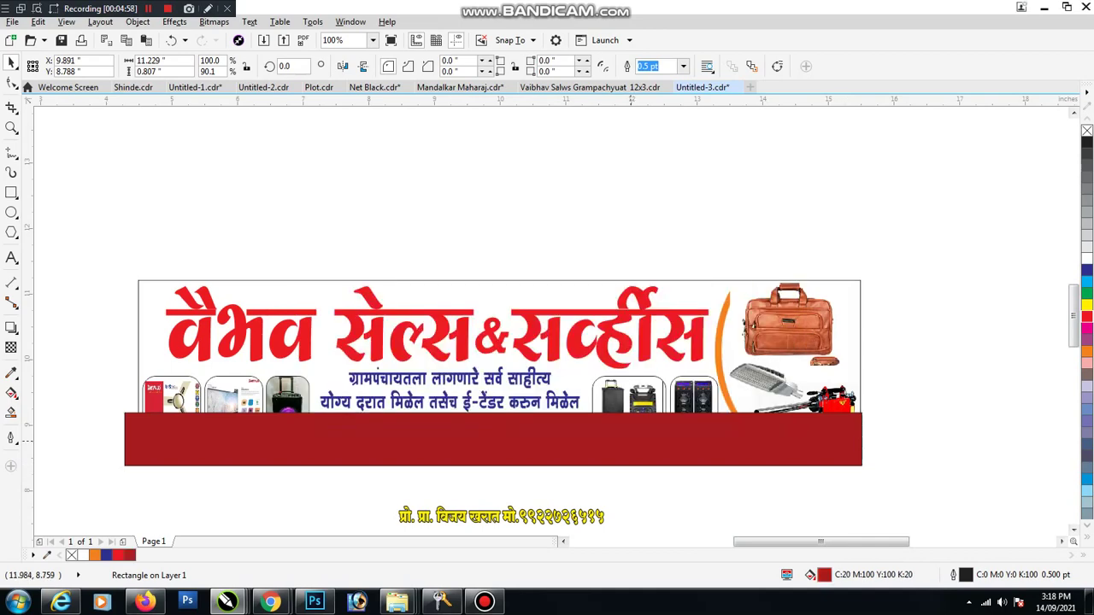
Step: PowerClip the red strip inside the banner and set the yellow proprietor line on it
left_click(630, 440)
right_click(630, 439)
left_click(683, 51)
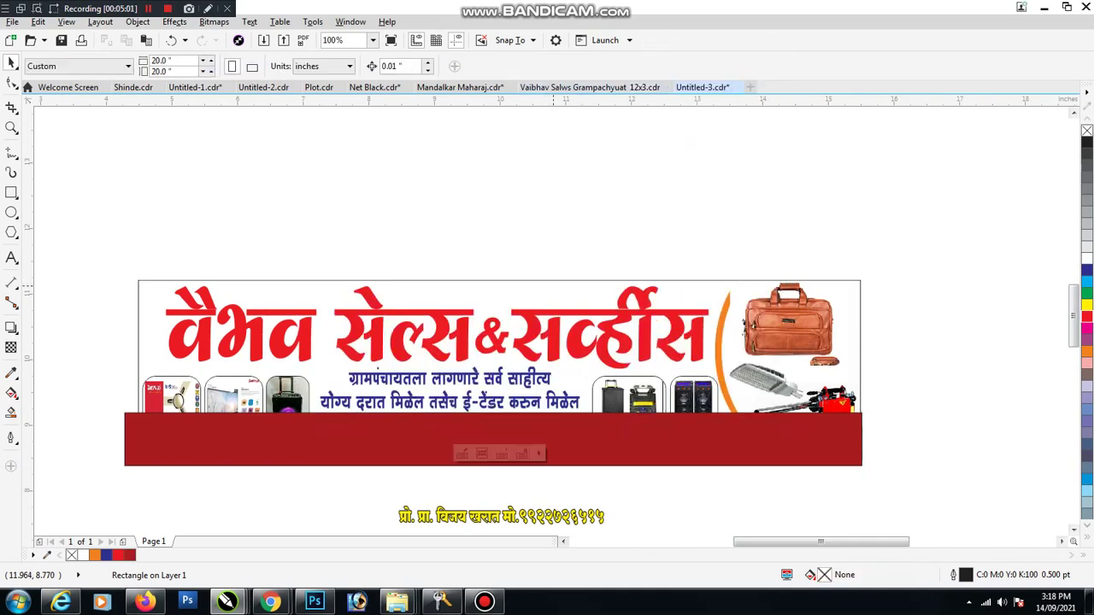
left_click(496, 342)
left_click_drag(479, 517, 476, 425)
Step: Nudge the proprietor line slightly further left on the red strip
key("Escape")
scroll(291, 426, "up", 2)
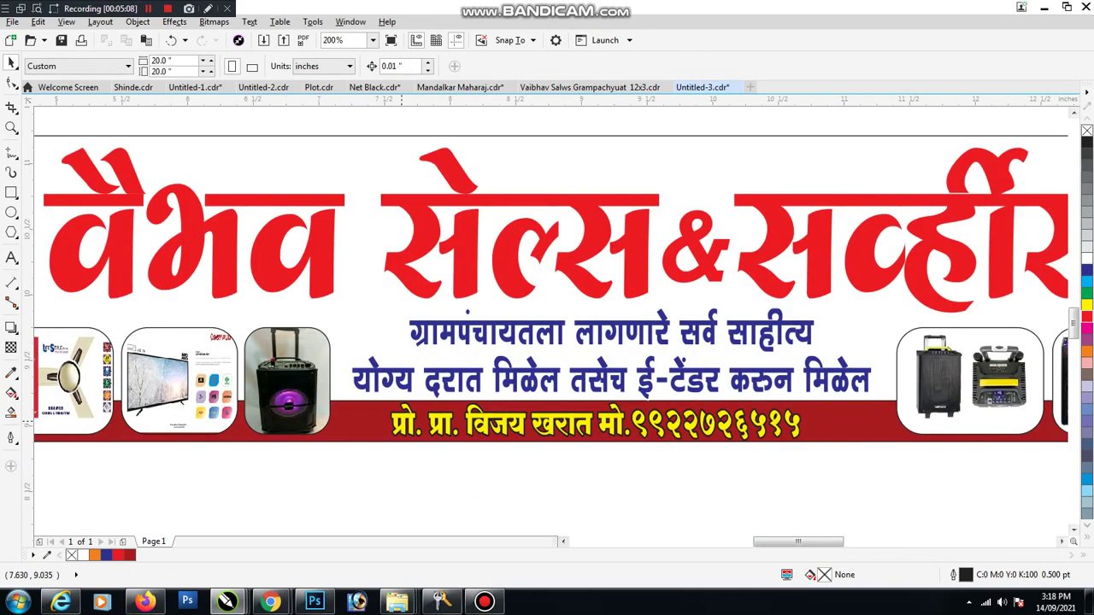
mouse_move(399, 425)
left_mouse_down()
mouse_move(376, 421)
mouse_move(400, 421)
left_mouse_up()
scroll(399, 430, "up", 2)
Step: Remove the space between प्रो. and प्रा., set the phone digits to Rockwell 18 pt, and add a slash
double_click(393, 419)
key("BackSpace")
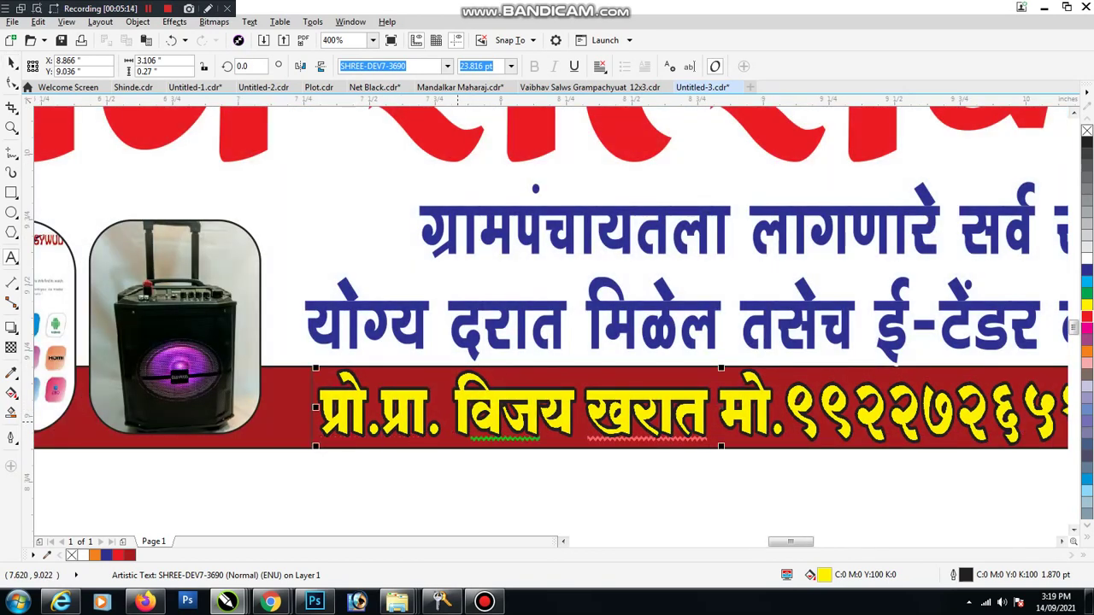
left_click(785, 410)
key("shift+End")
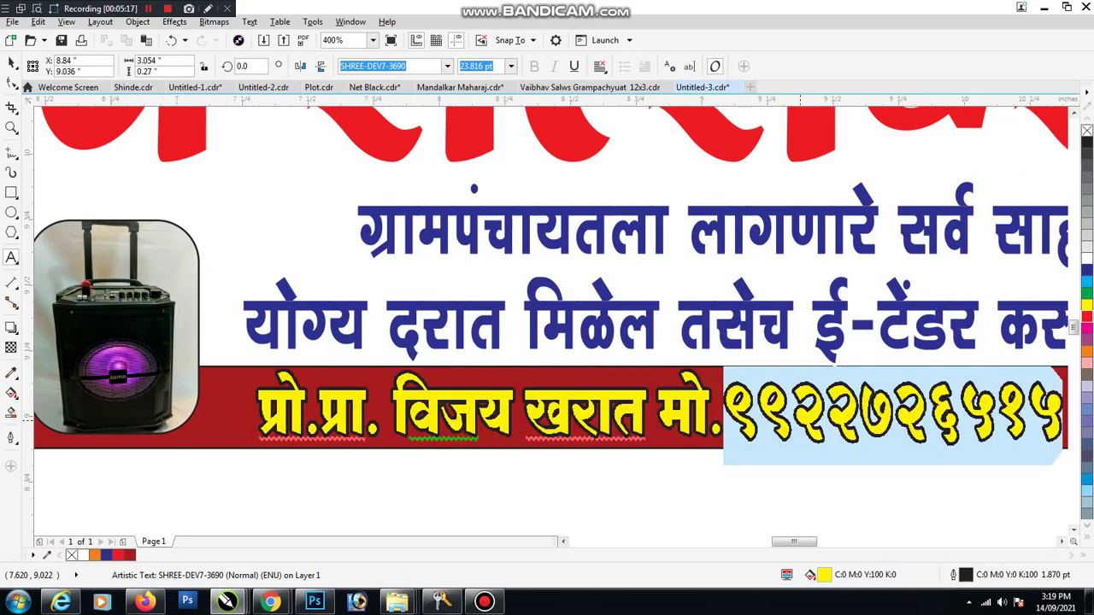
left_click(447, 66)
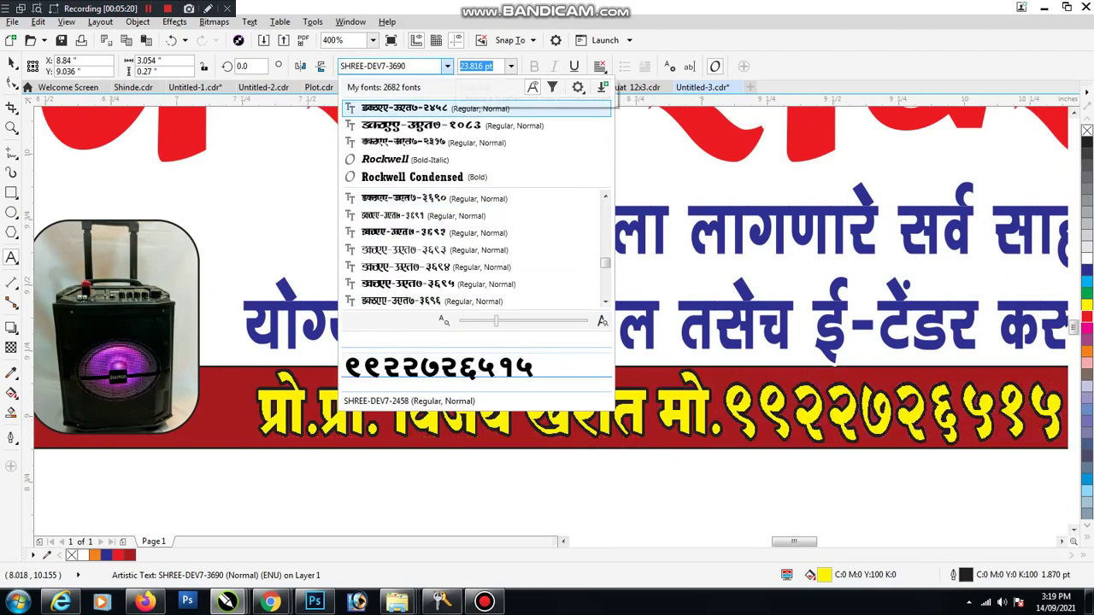
key("Down")
key("Down")
key("Down")
key("Return")
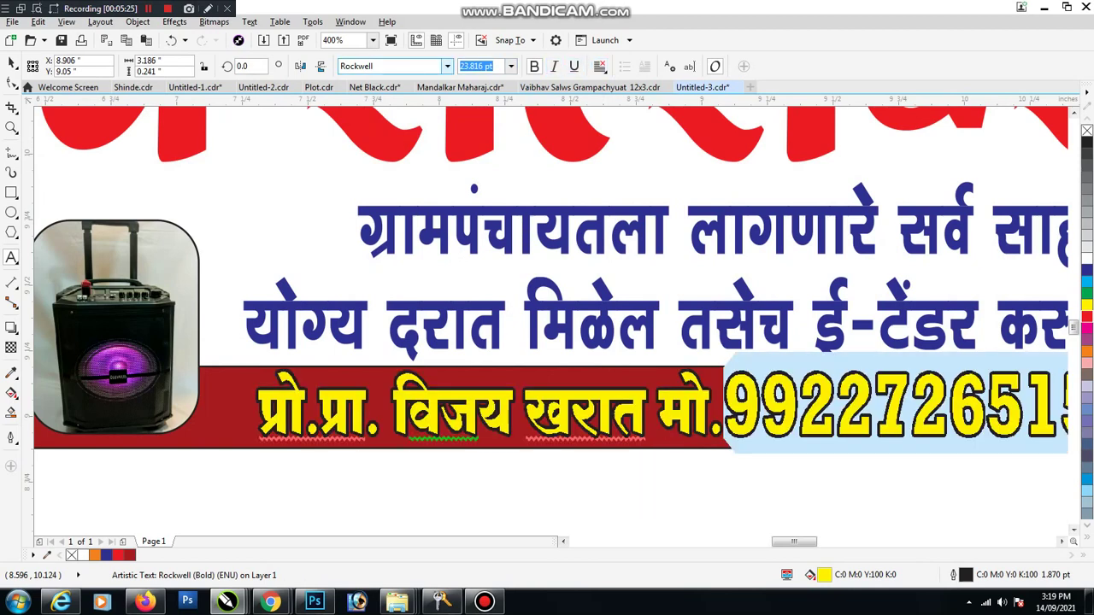
key("BackSpace")
type("18pt")
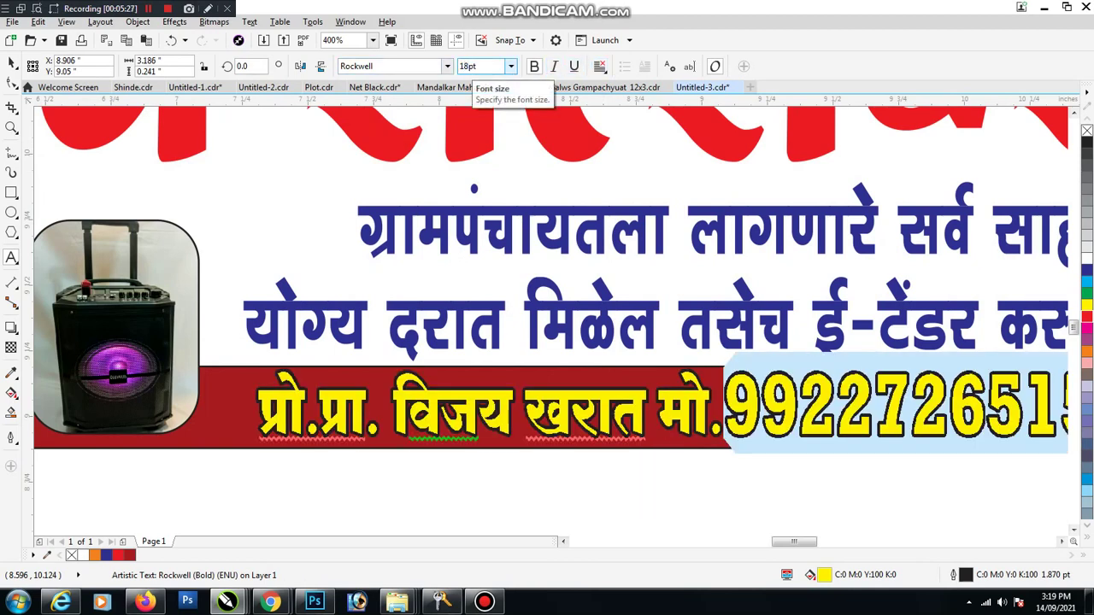
key("Return")
key("End")
type("/")
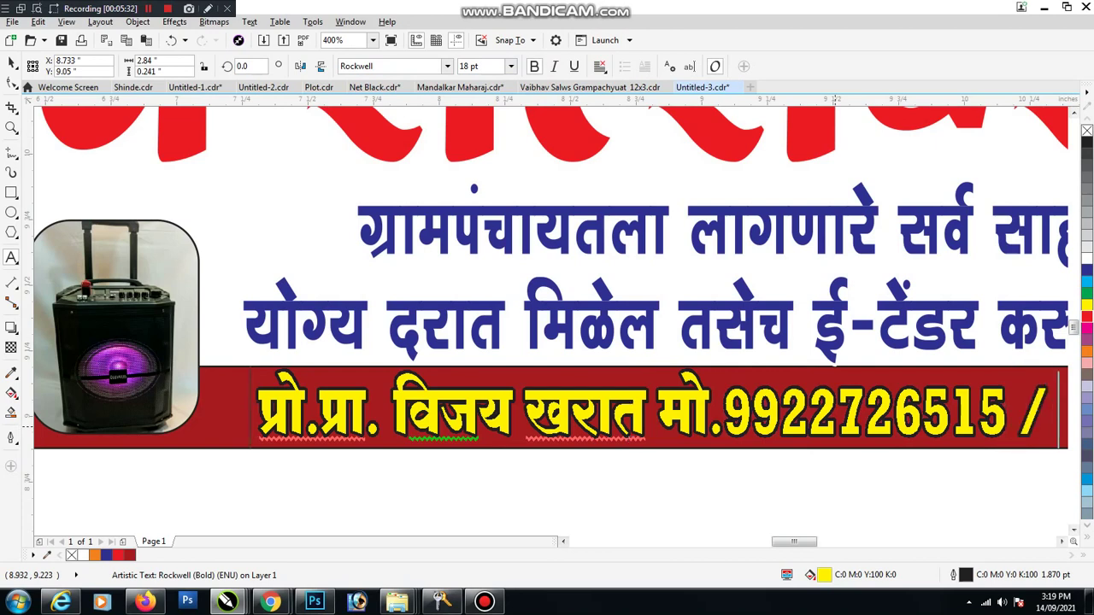
key("Escape")
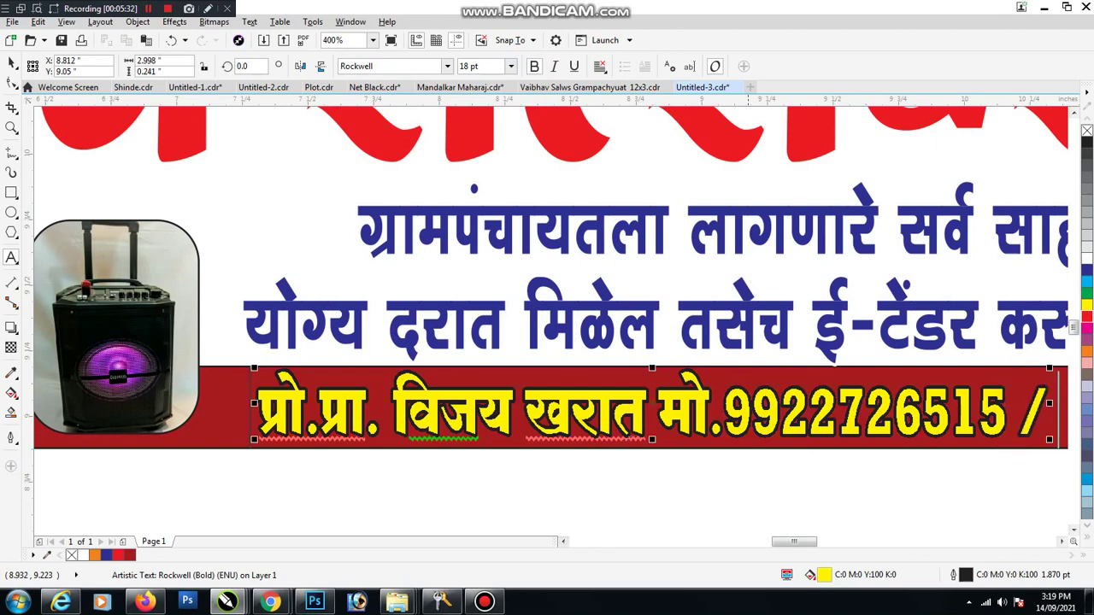
Step: Append the second mobile number after the slash and shift the contact line left within the red band
key("space")
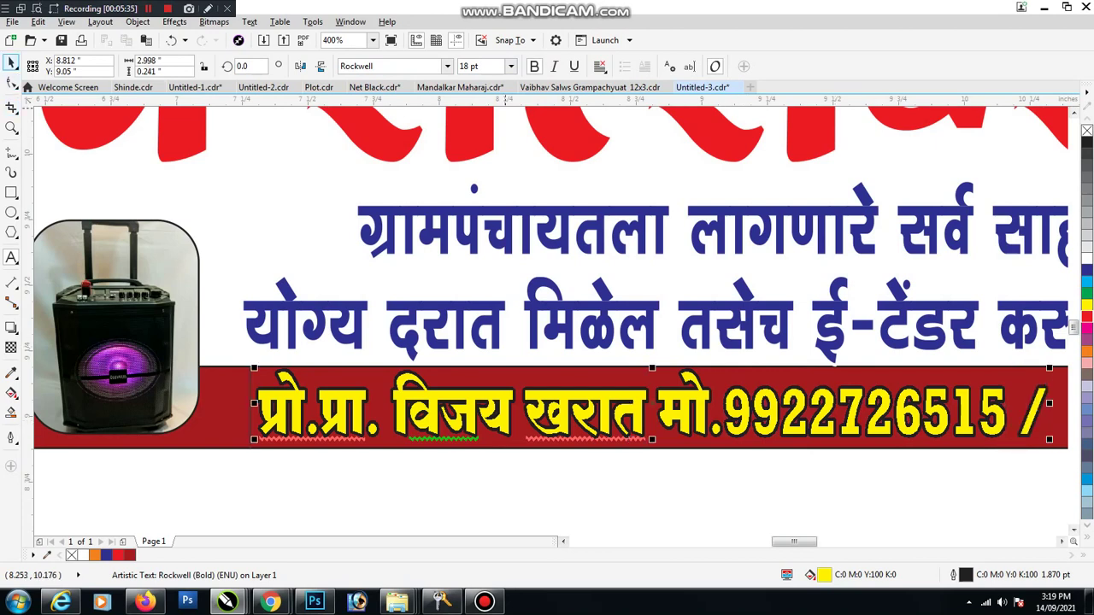
key("F3")
key("F8")
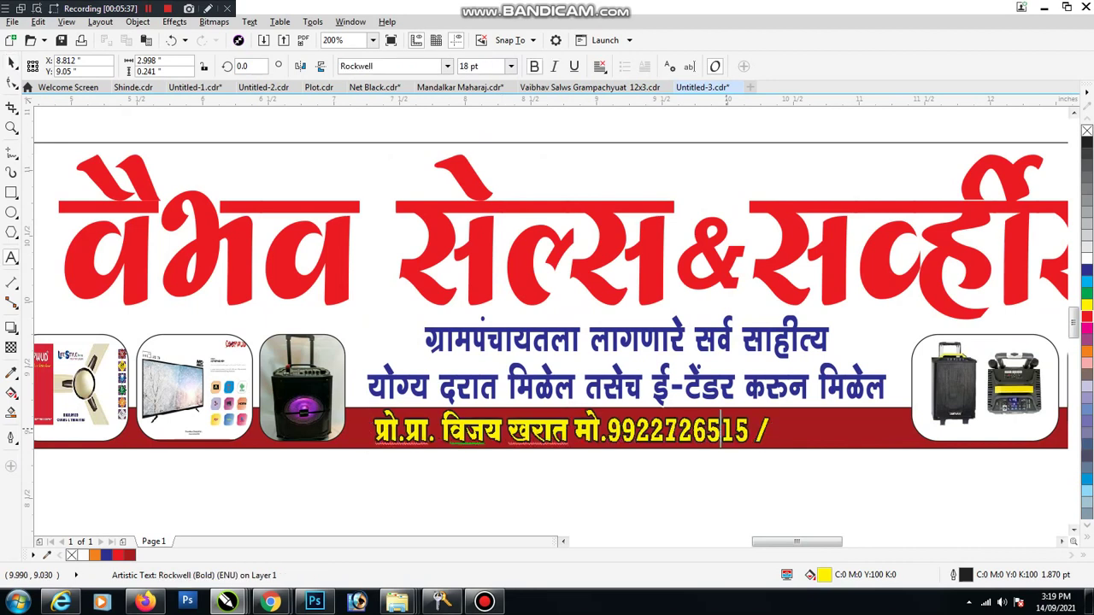
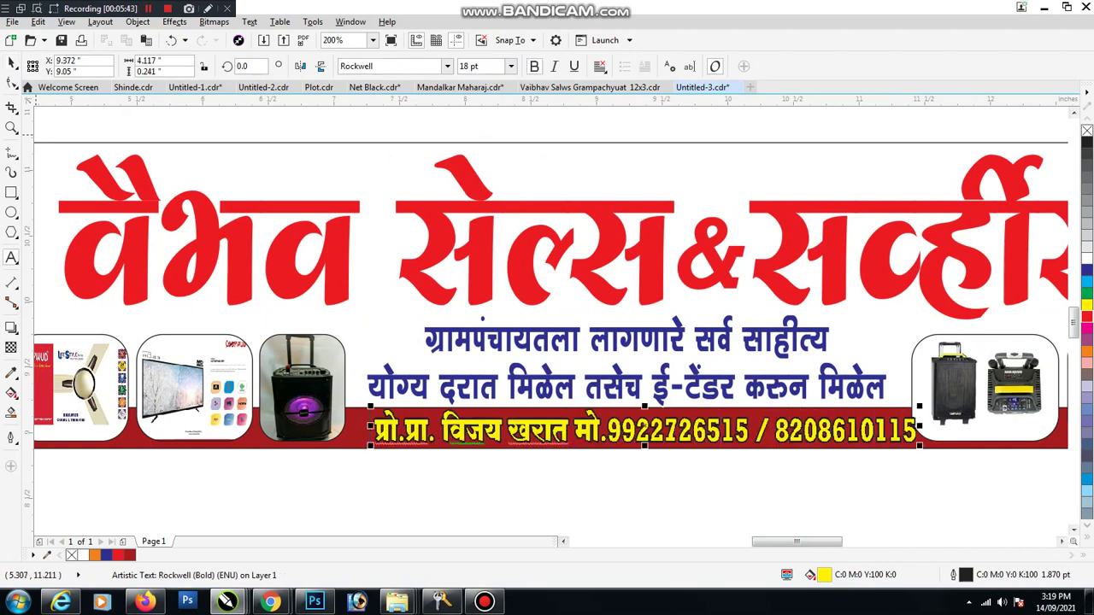
key("Escape")
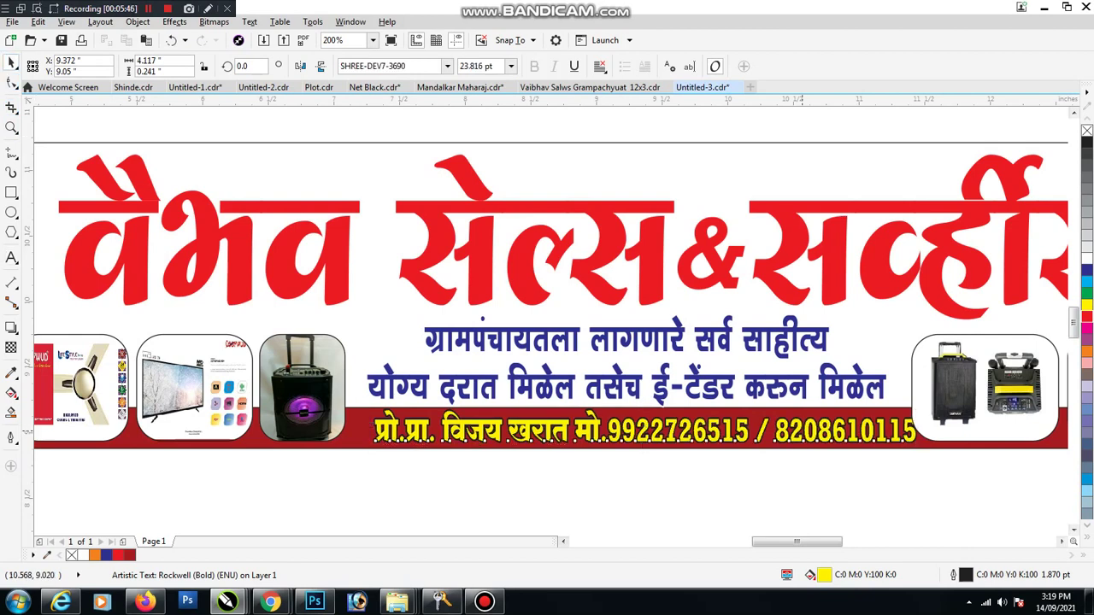
left_click_drag(799, 434, 783, 434)
key("Escape")
scroll(427, 376, "down", 2)
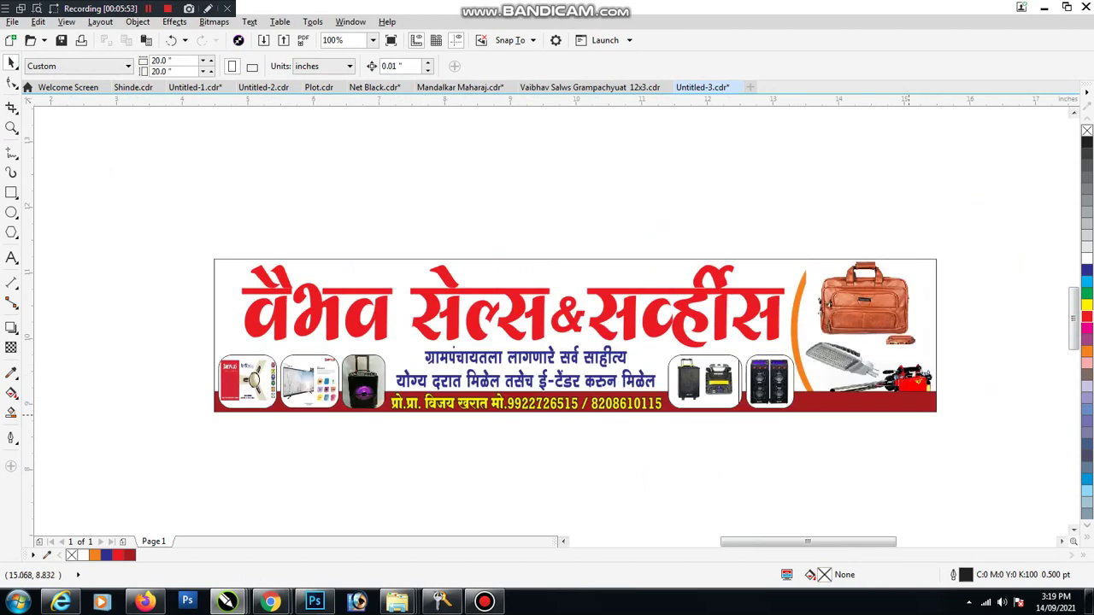
Step: Inside the banner PowerClip, send the red bottom band behind the sprayer photo
left_click(904, 406)
left_click(893, 403, "ctrl")
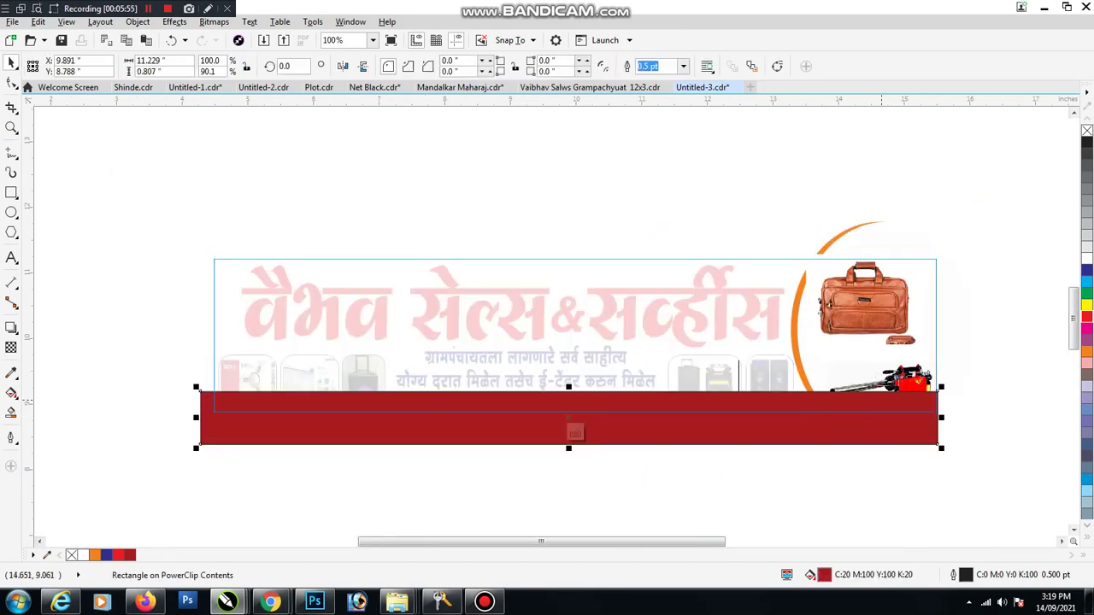
key("ctrl+Page_Down")
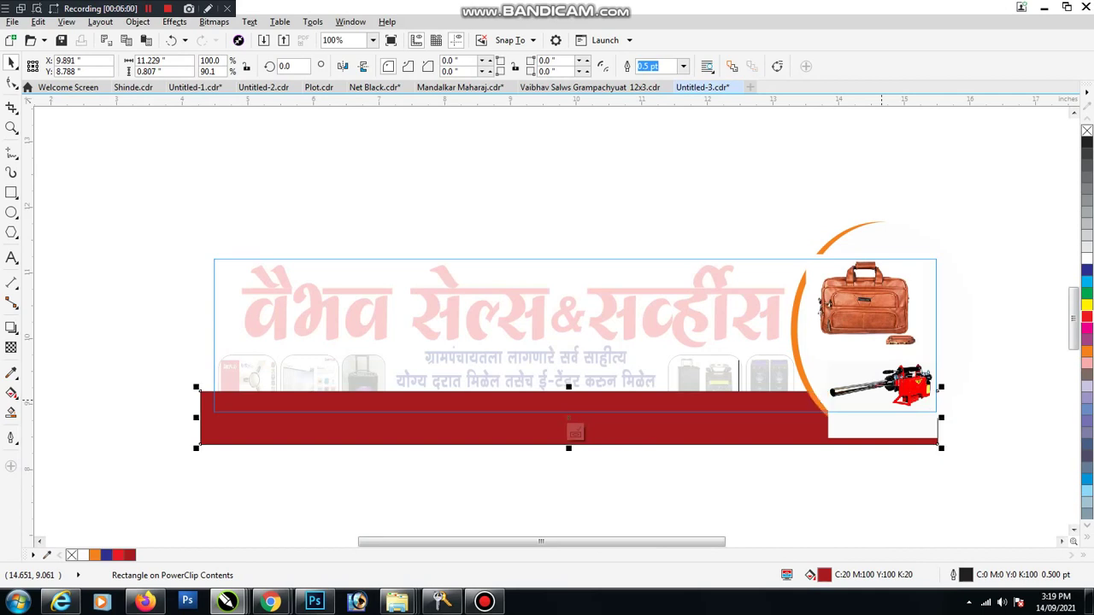
mouse_move(576, 433)
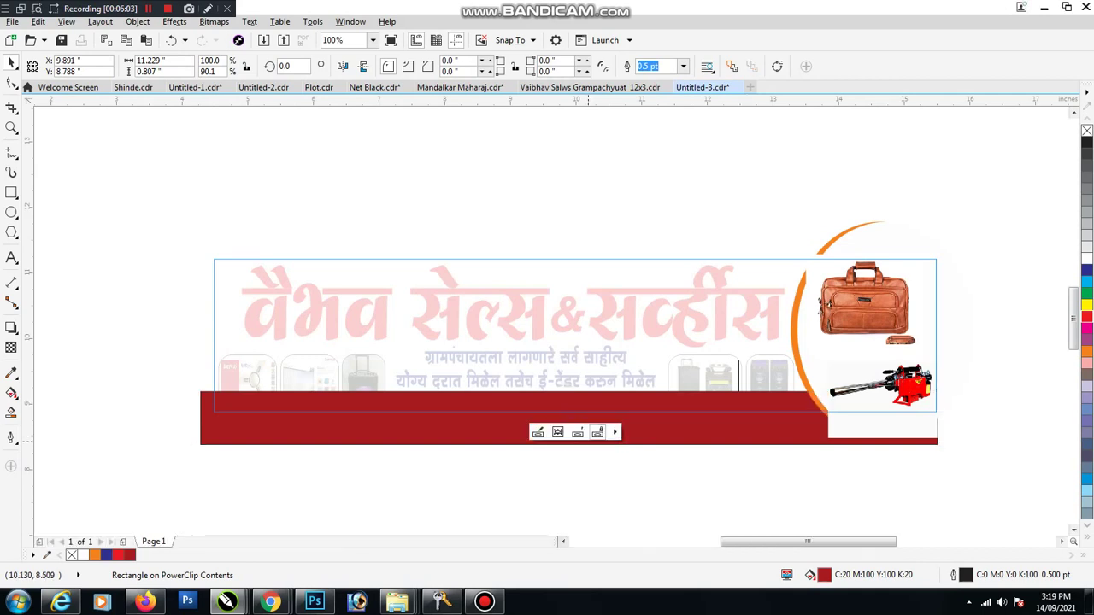
left_click(540, 430)
key("Escape")
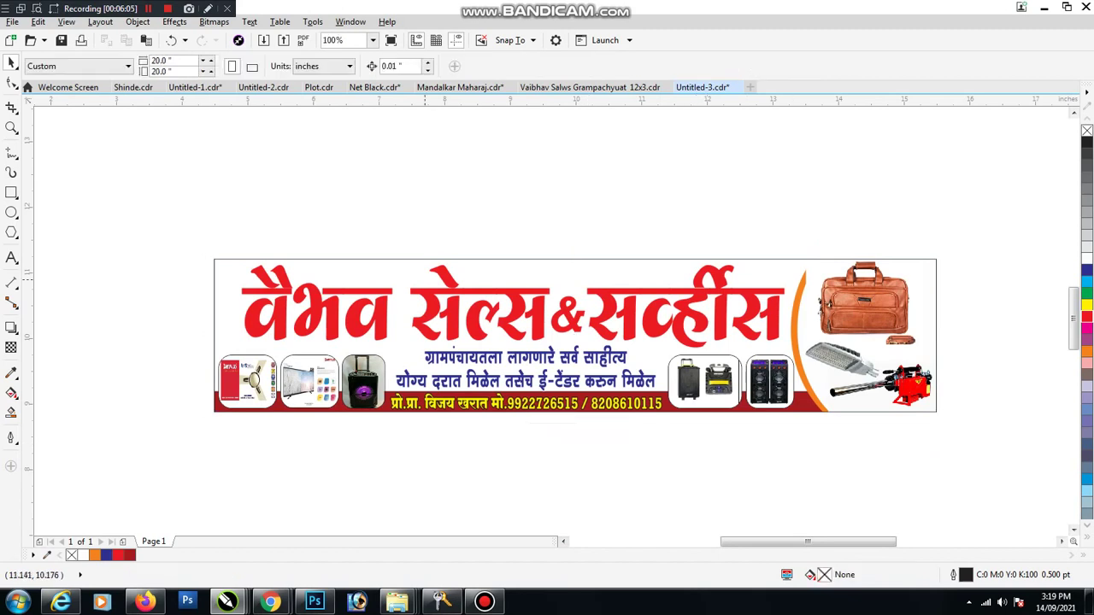
scroll(556, 323, "down", 1)
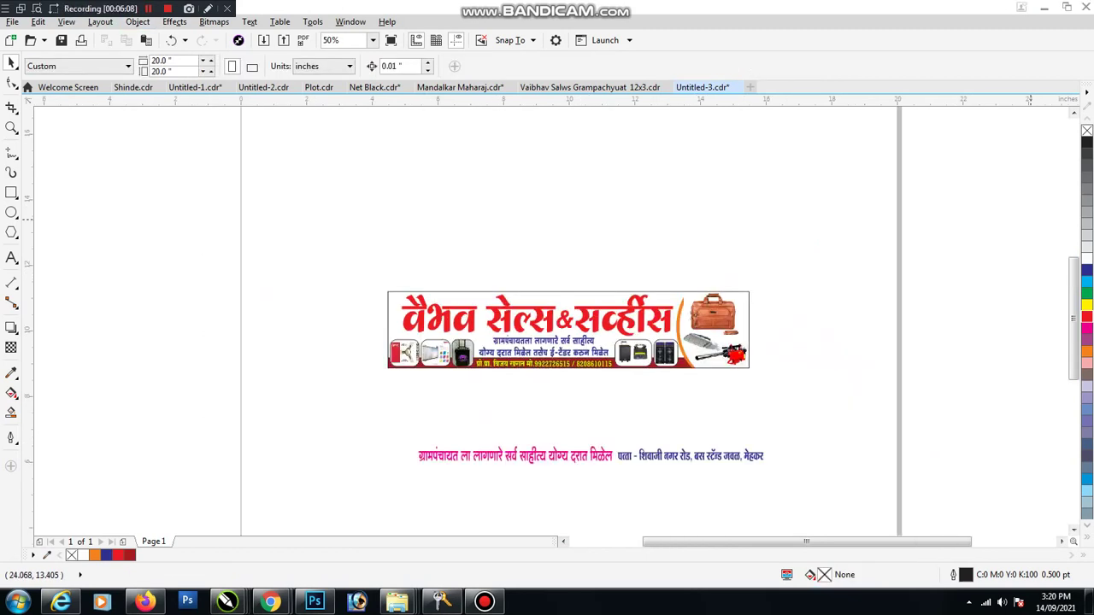
Step: Paste the orange wave image into the PowerClip and stretch it across the full banner width
key("ctrl+v")
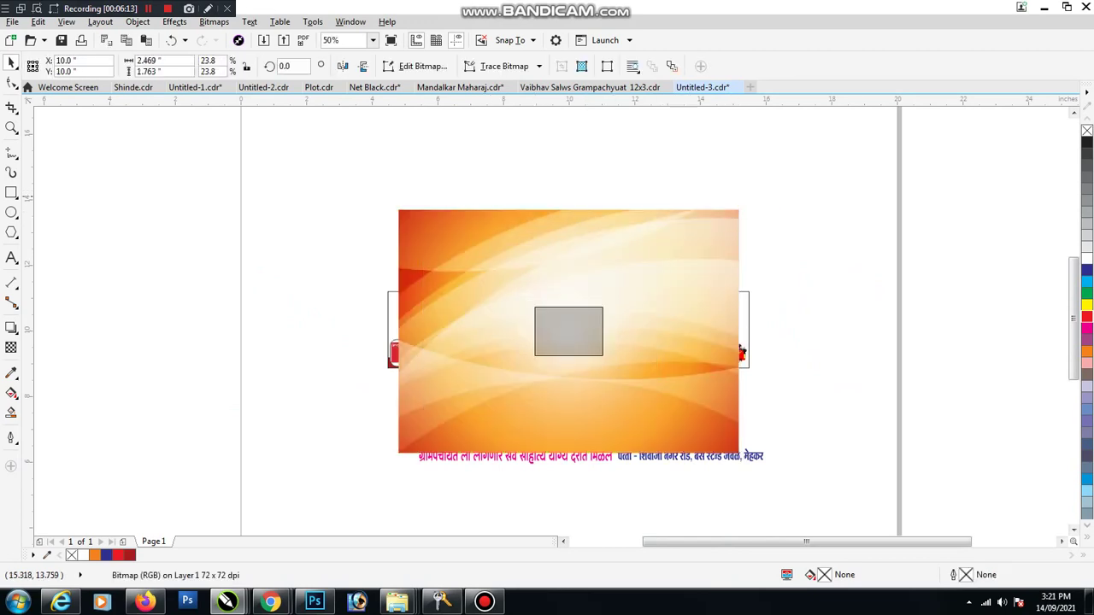
scroll(588, 325, "up", 1)
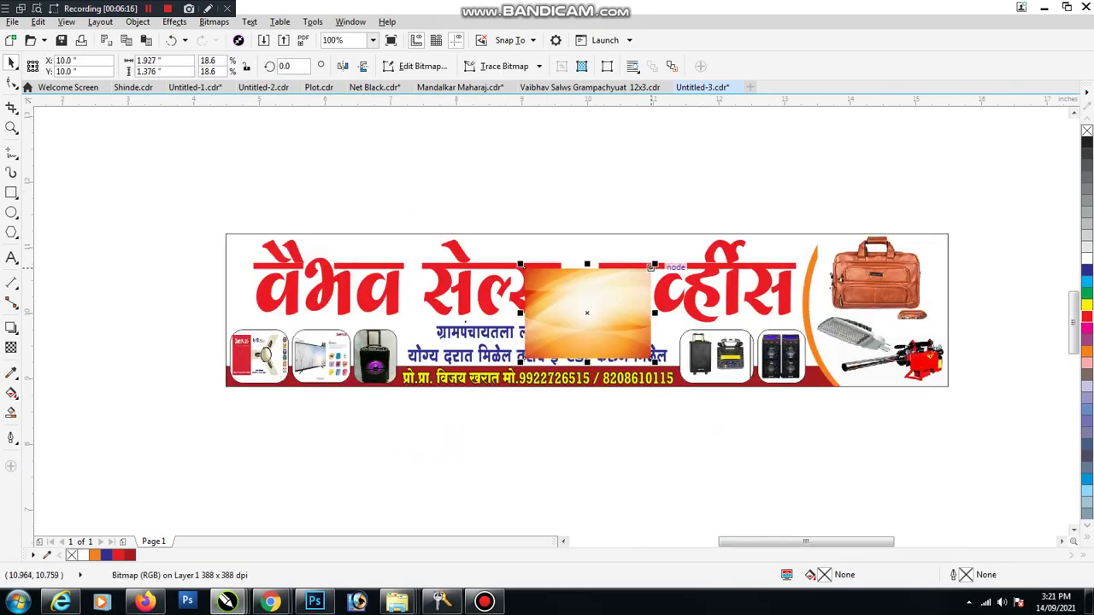
right_click(587, 313)
key("Escape")
key("Escape")
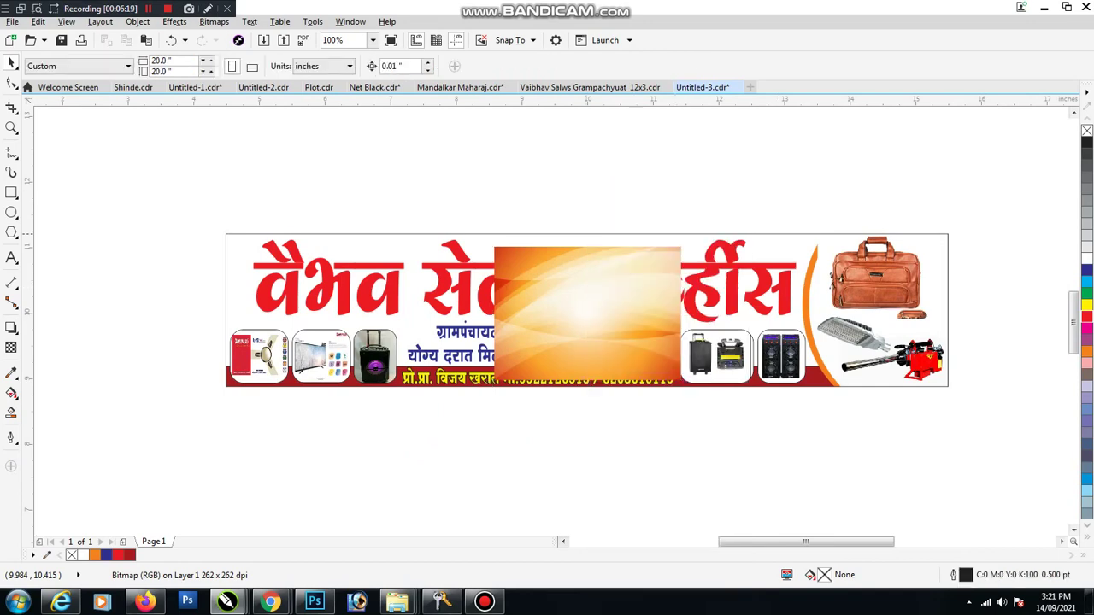
left_click(586, 312)
left_click(550, 407)
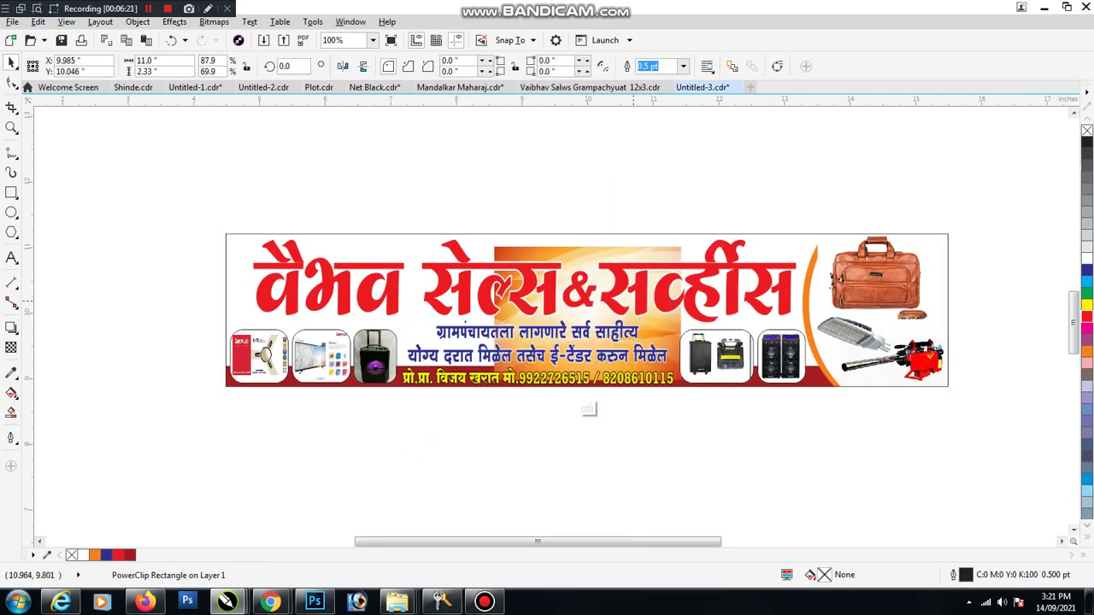
left_click_drag(682, 247, 719, 219)
left_click_drag(719, 313, 925, 313)
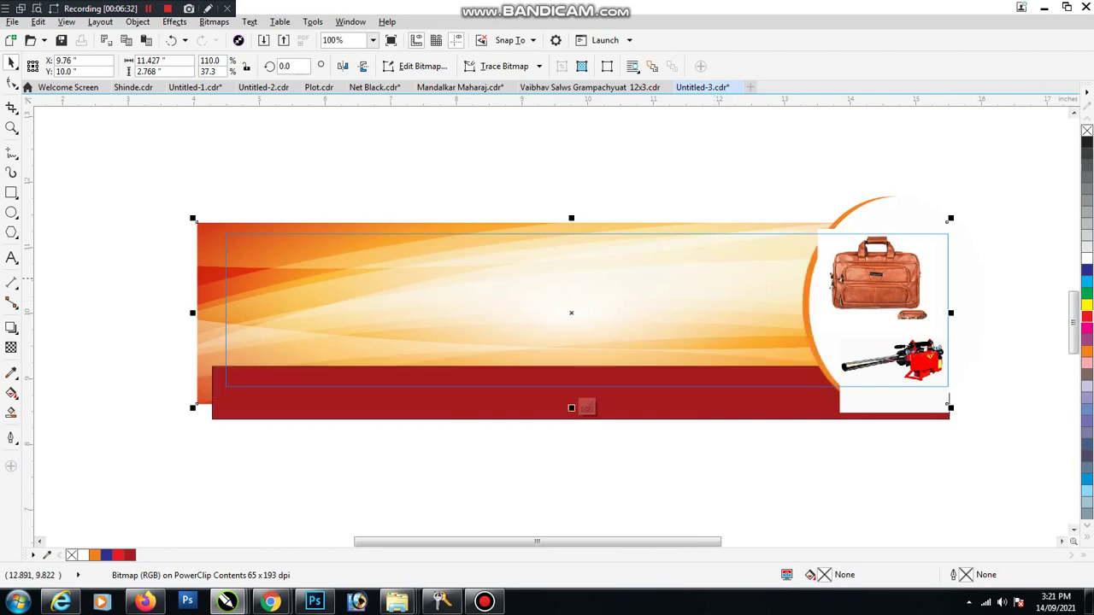
right_click(852, 251)
left_click(857, 173)
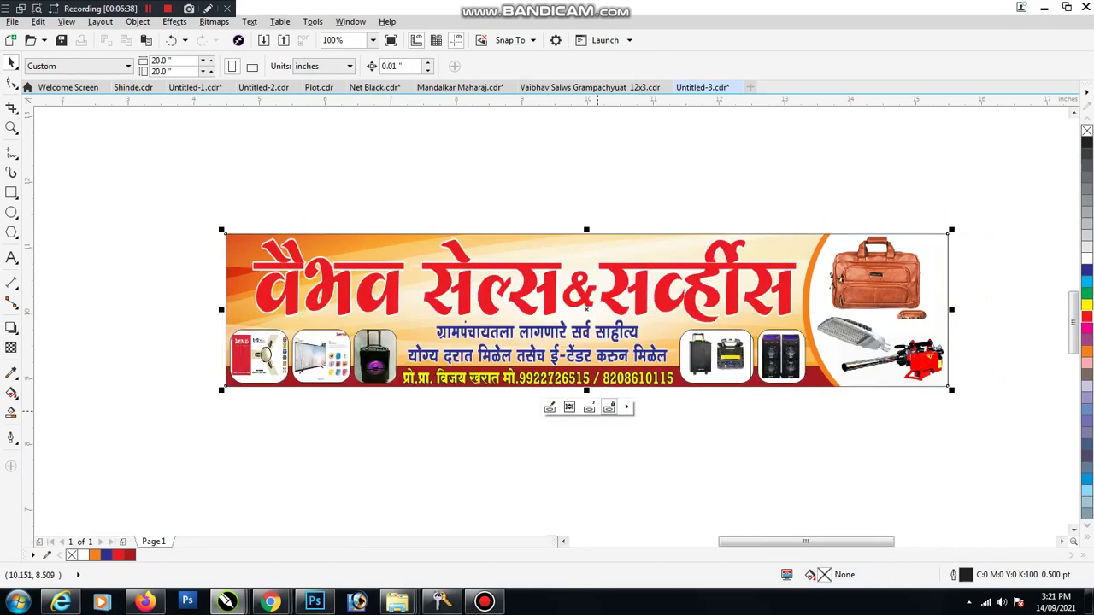
key("Escape")
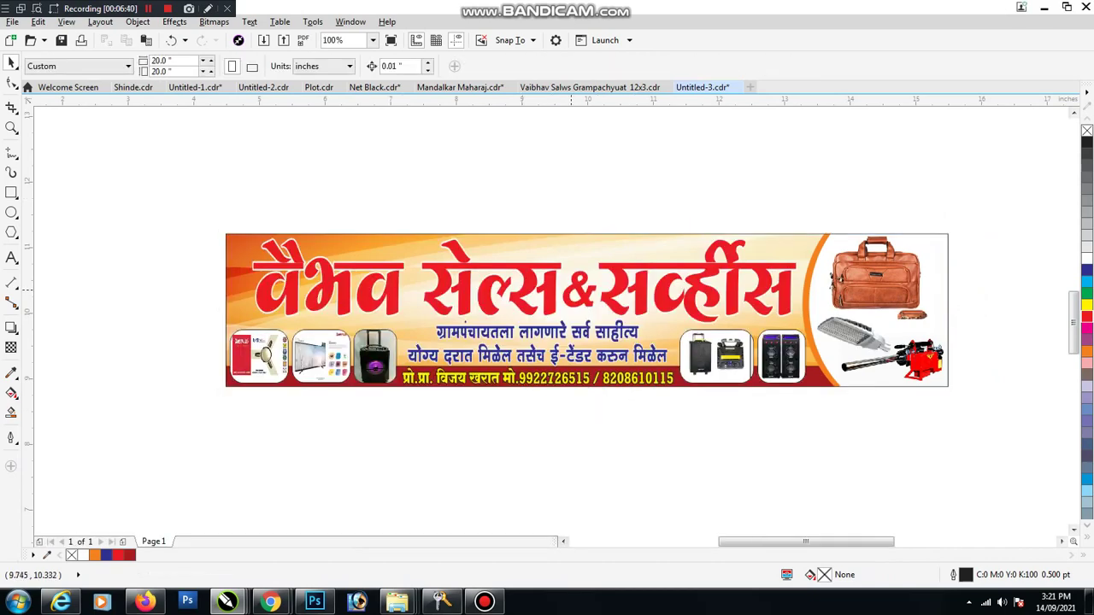
Step: Drag a top-to-bottom fountain fill on the title, ending in dark red C33 M99 Y100 K51
left_click(559, 308)
left_click(11, 393)
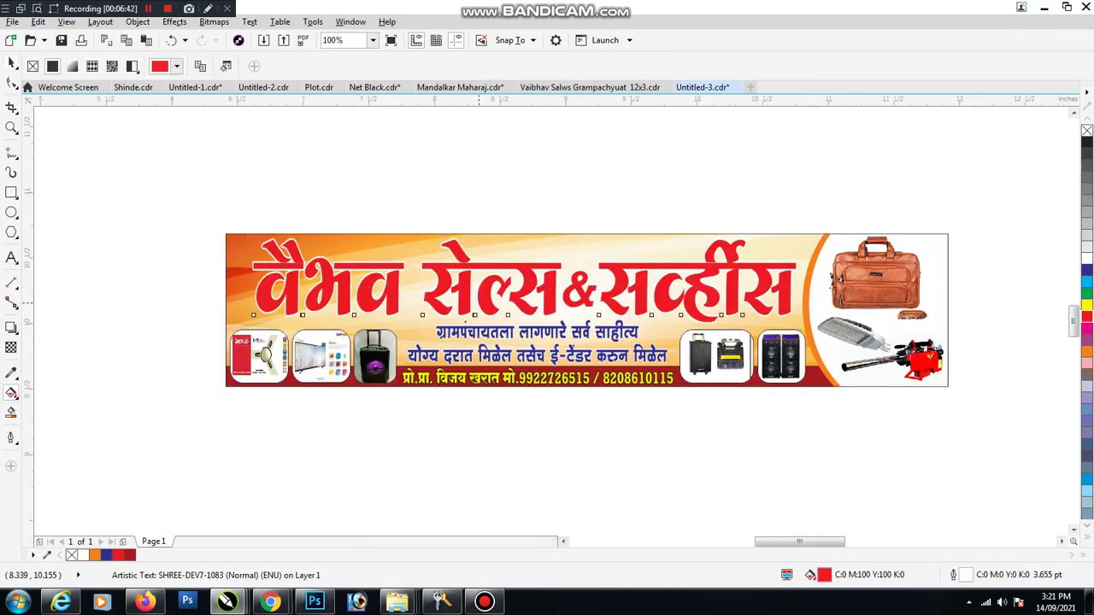
scroll(479, 303, "up", 4)
left_click_drag(423, 196, 420, 320)
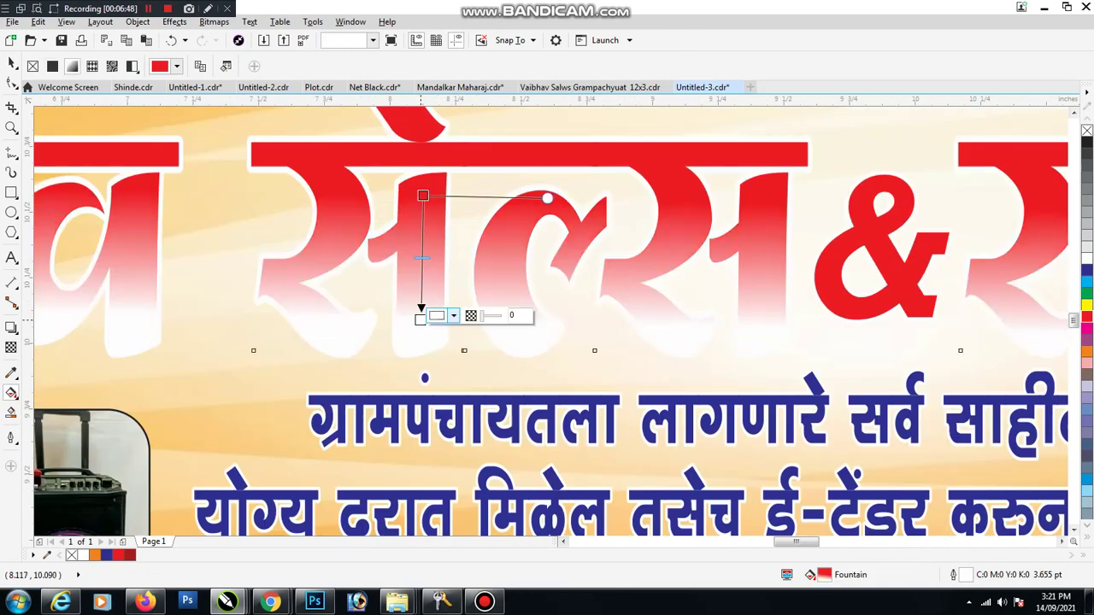
left_click(446, 316)
left_click(508, 425)
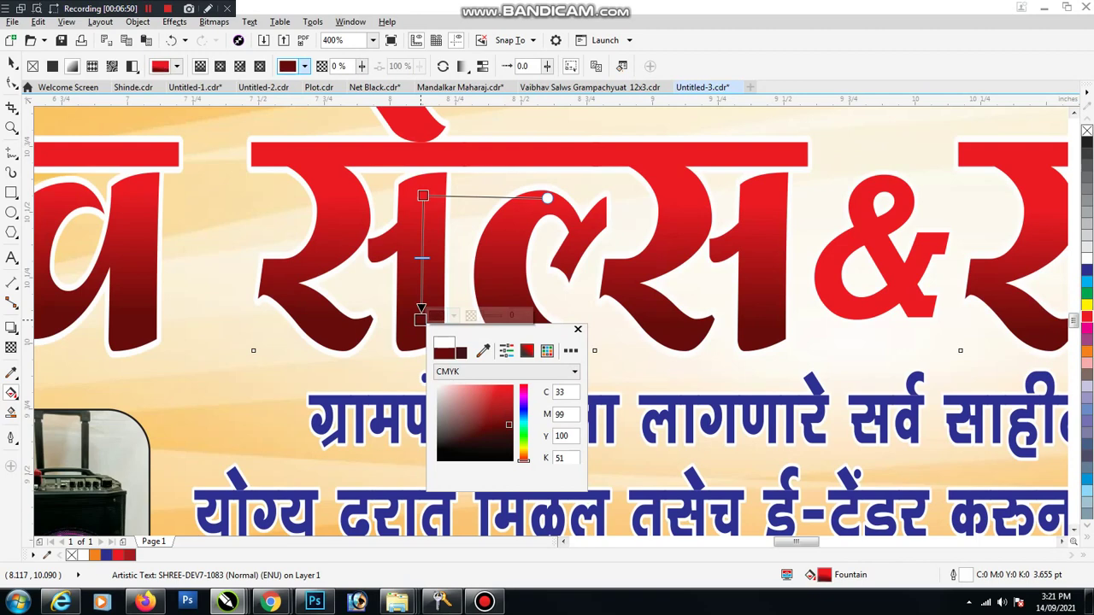
key("space")
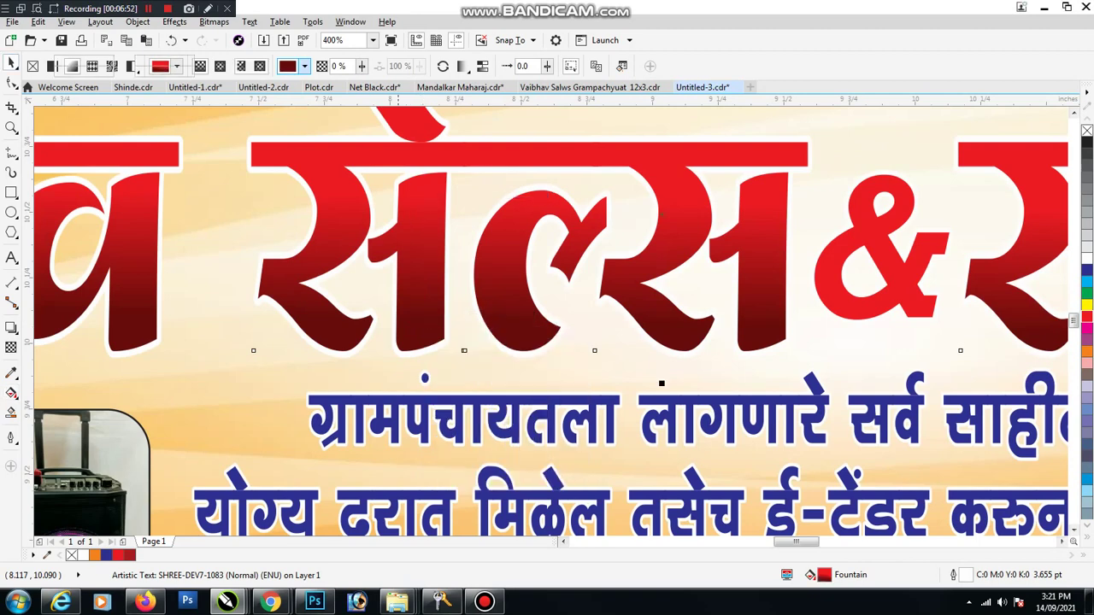
scroll(407, 249, "down", 4)
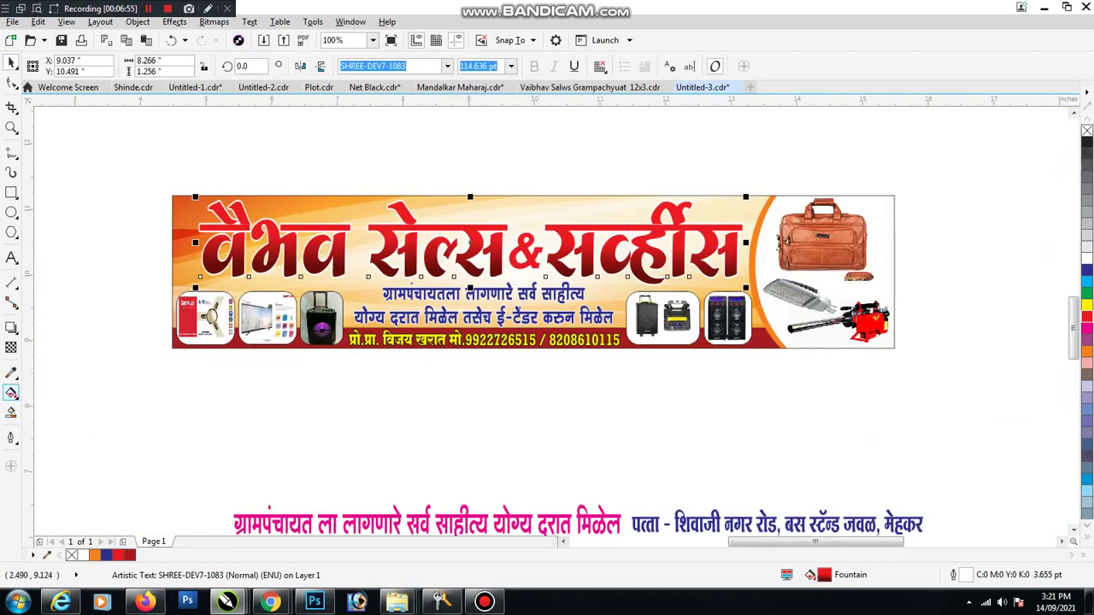
Step: Move the gradient's red start node lower on the title letters and return to the Pick tool
left_click(11, 392)
scroll(413, 254, "up", 4)
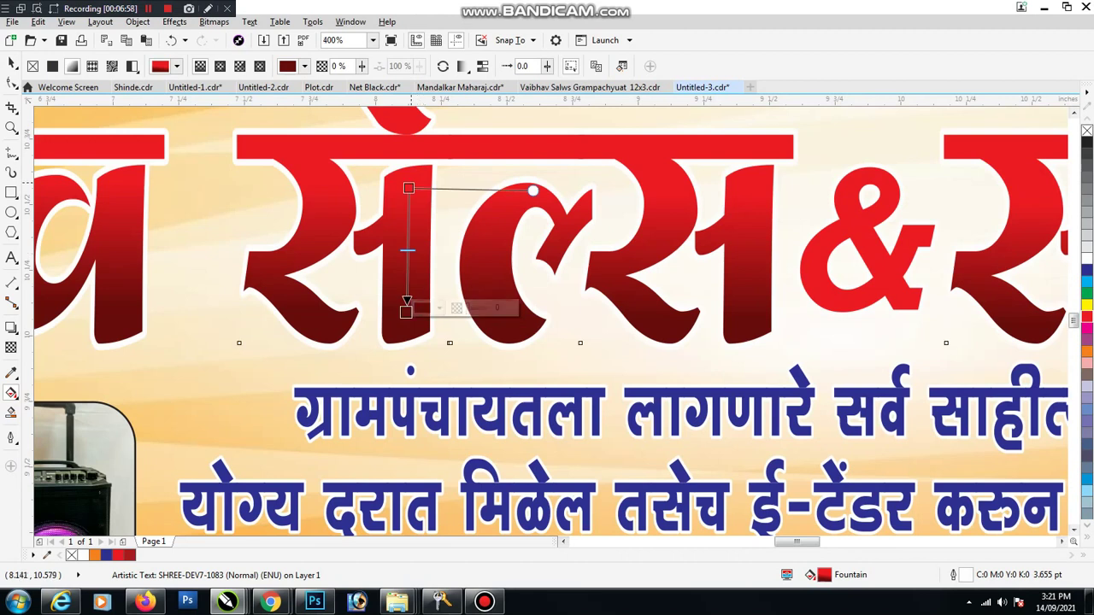
left_click_drag(408, 188, 407, 217)
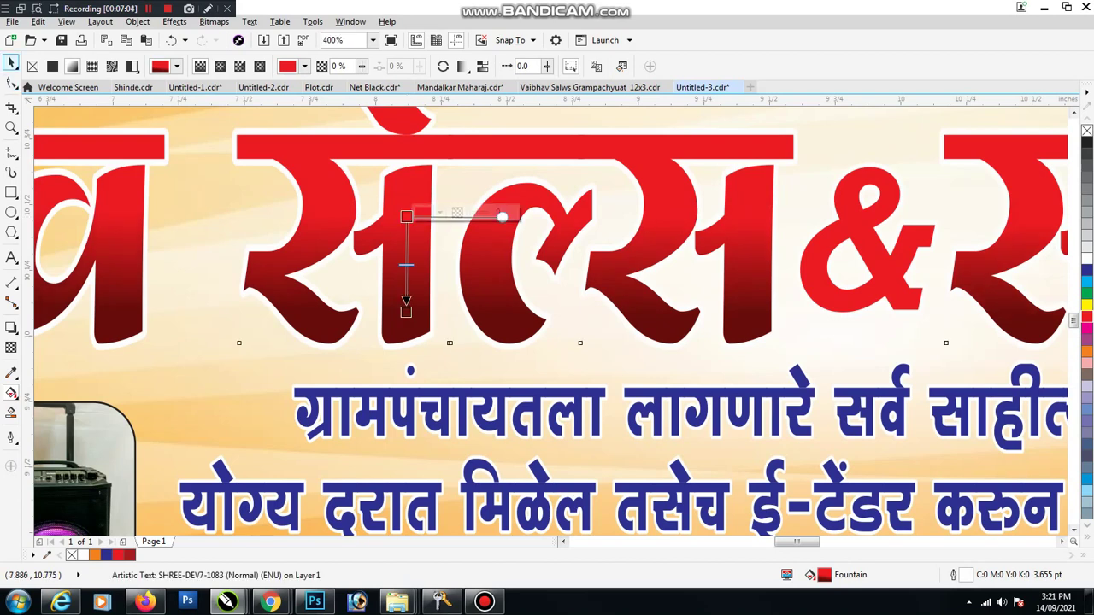
left_click(11, 63)
left_click(49, 63)
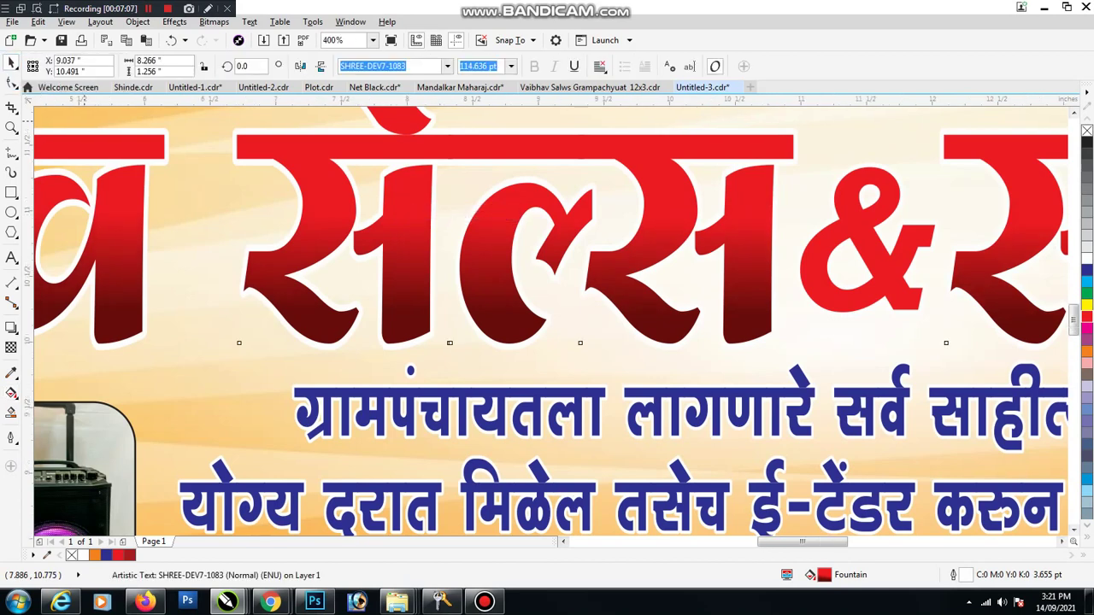
scroll(455, 345, "down", 1)
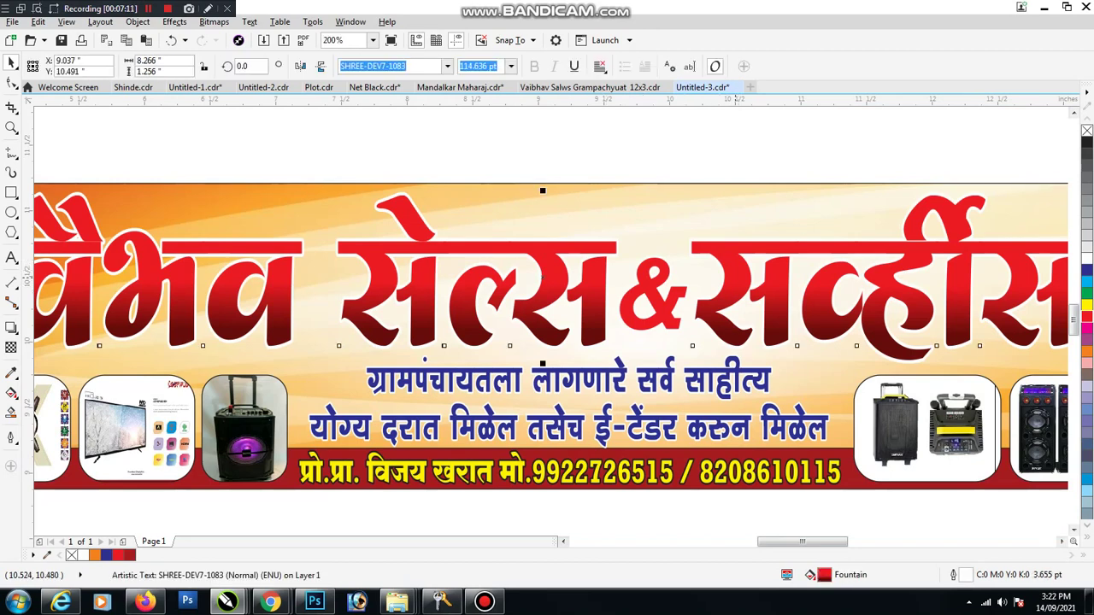
scroll(692, 274, "down", 1)
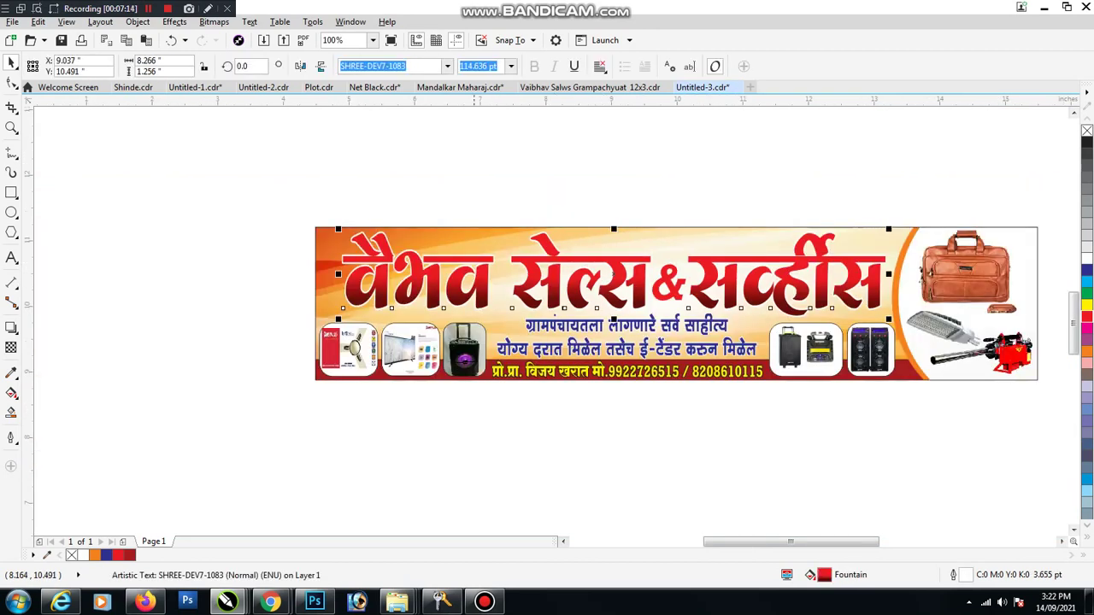
double_click(398, 66)
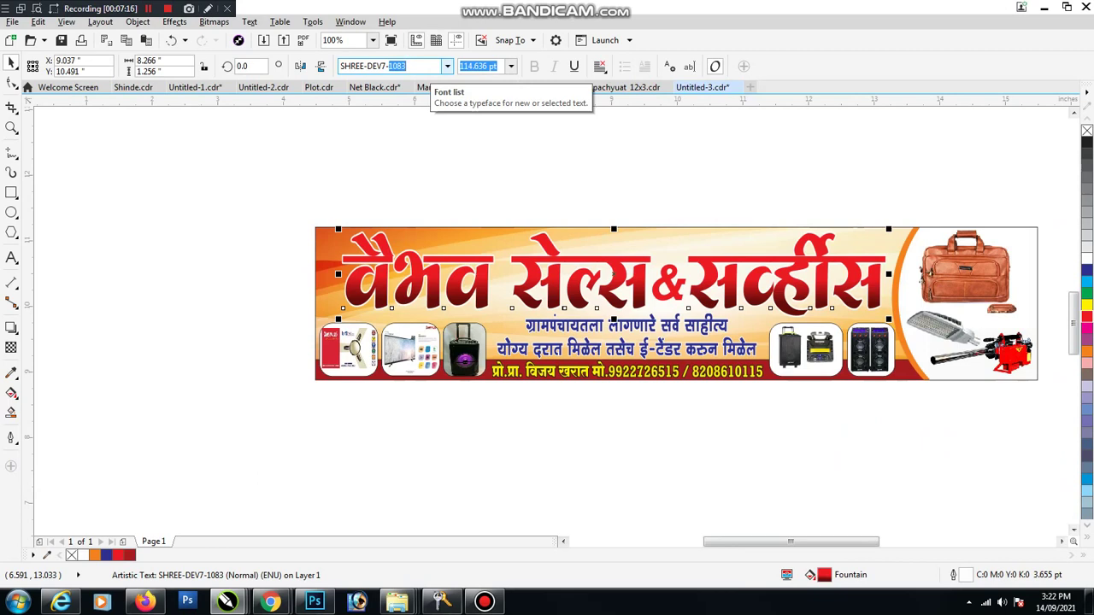
Step: Set the title's white outline width to 5 pt via Outline Pen (F12), then reselect the title
key("Escape")
key("F12")
type("5")
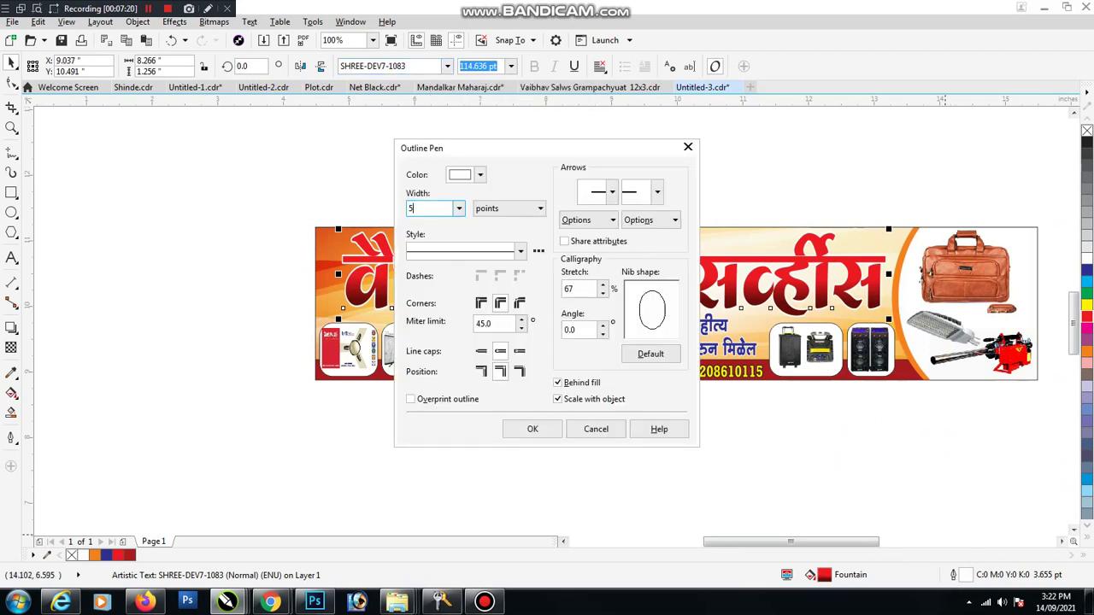
key("Return")
left_click(260, 288)
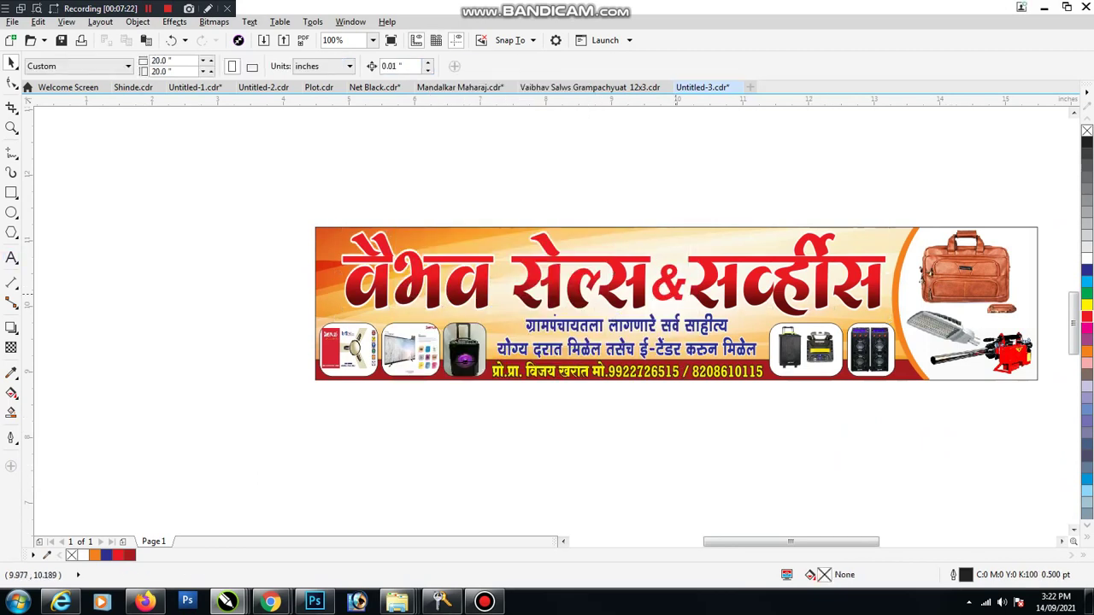
key("Tab")
left_click(614, 274, "shift")
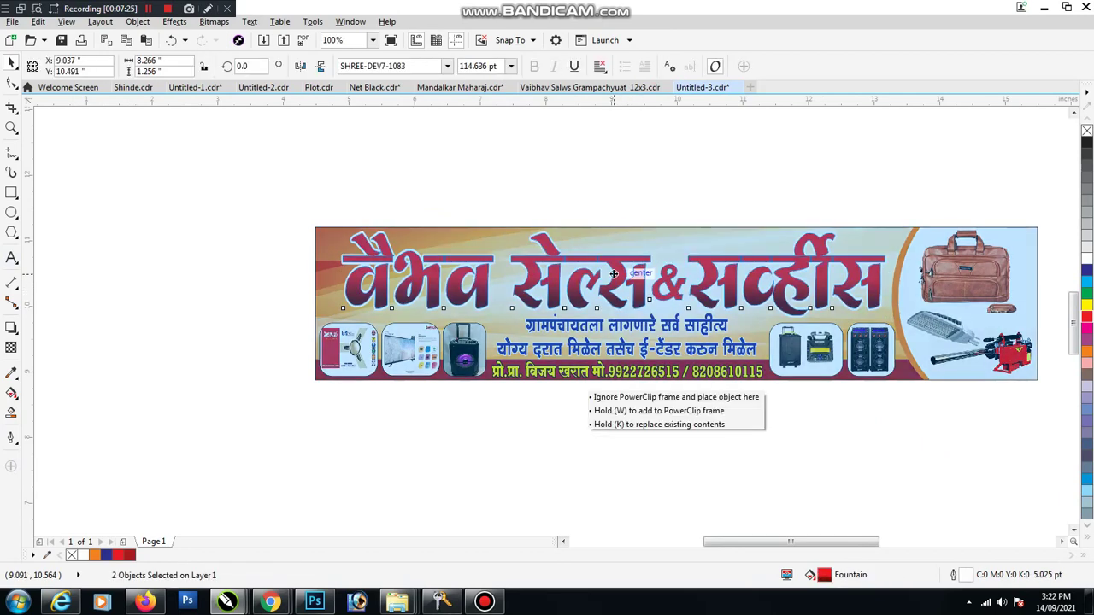
key("Escape")
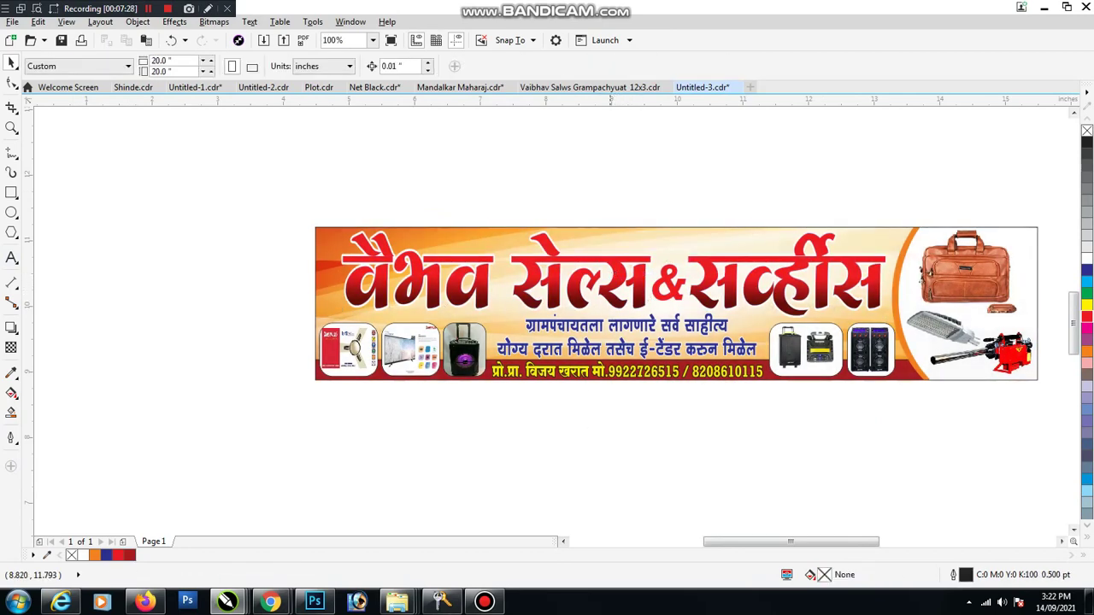
left_click(590, 284)
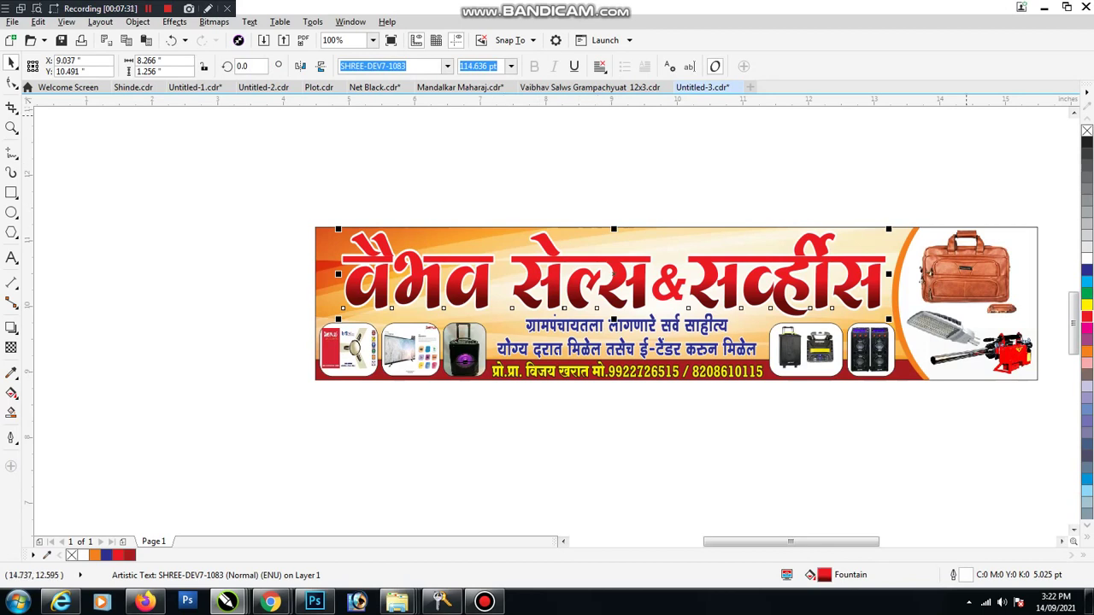
Step: Stretch the red headline wider on both sides and shrink the & between its words
type("109")
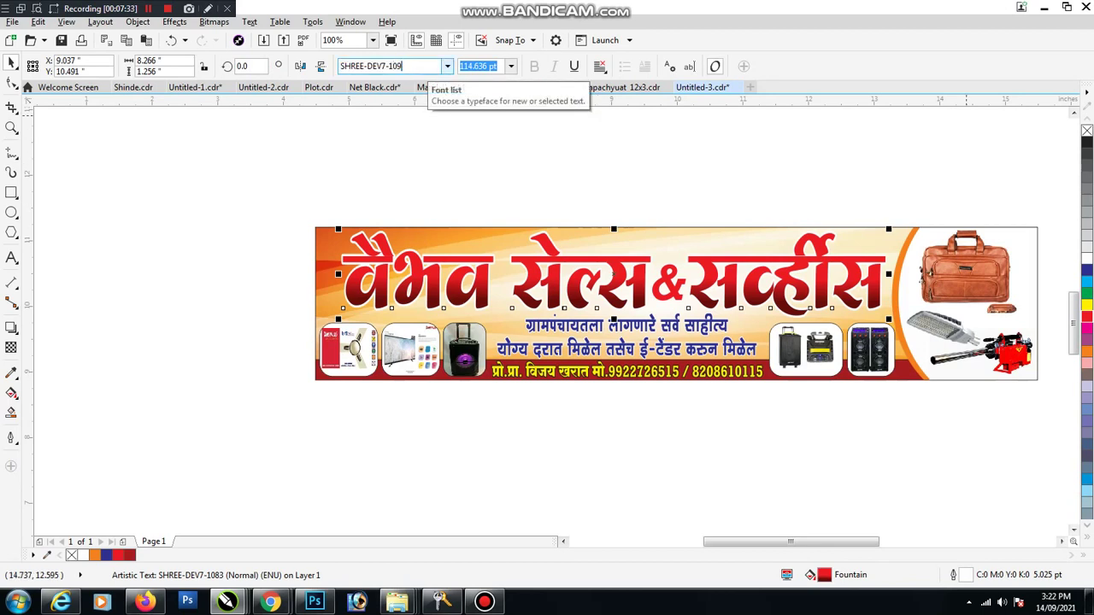
type("5")
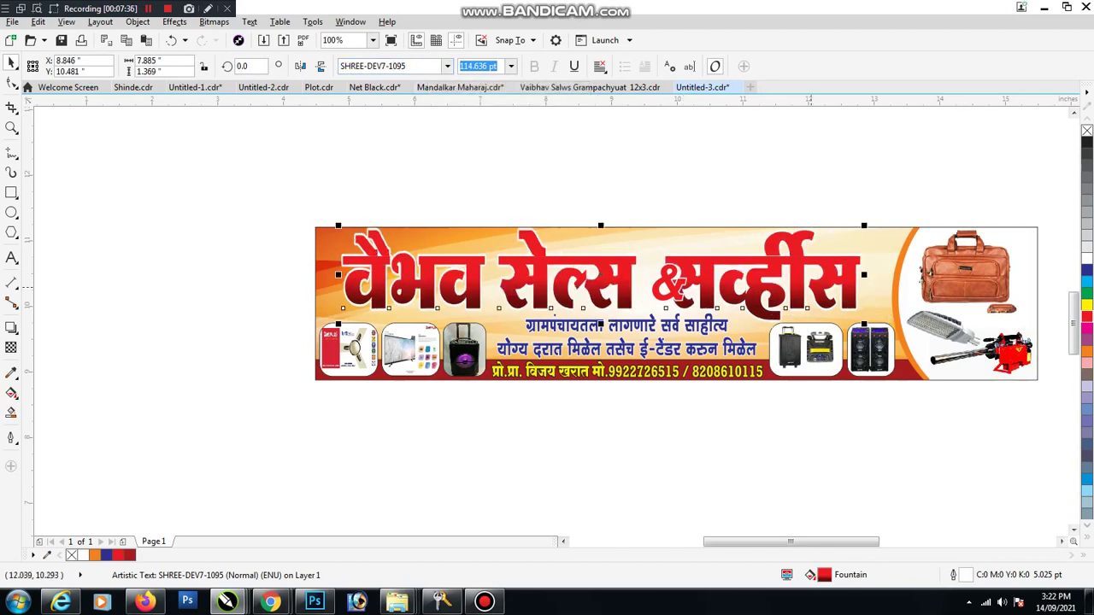
left_click_drag(863, 275, 894, 275)
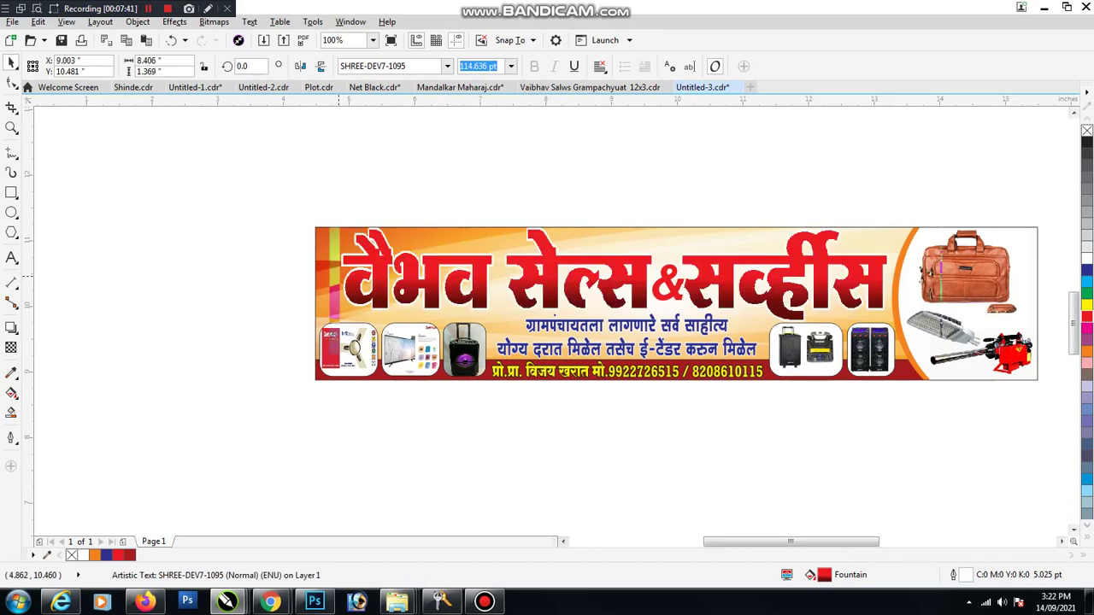
left_click_drag(338, 276, 330, 276)
left_click_drag(611, 187, 713, 312)
scroll(680, 291, "up", 5)
left_click_drag(550, 327, 697, 115)
scroll(697, 115, "down", 5)
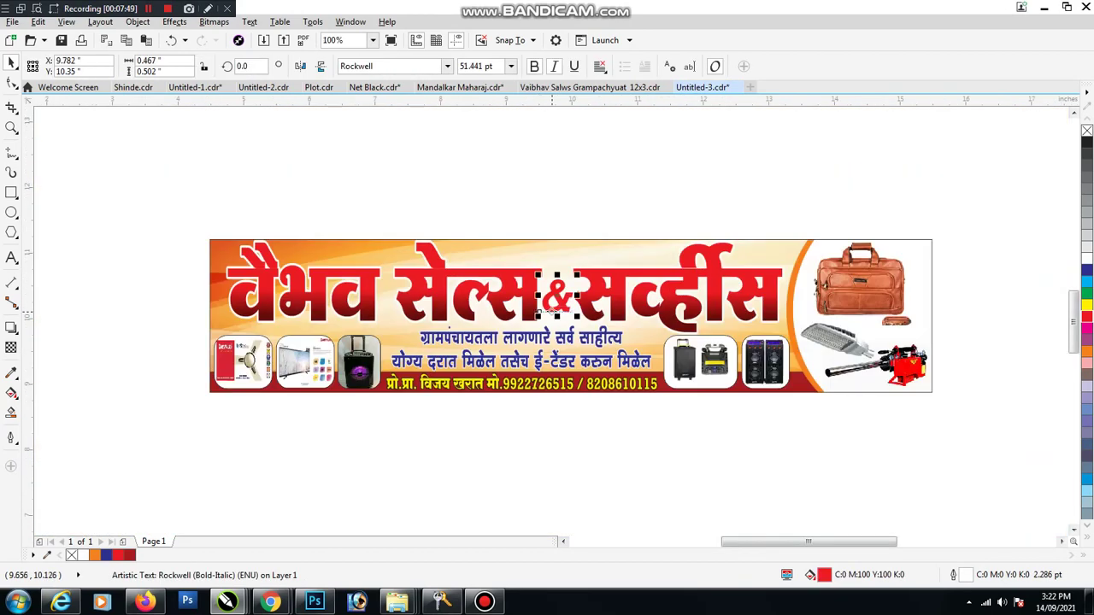
scroll(541, 305, "down", 4)
left_click(723, 400)
Step: Delete the two text lines below the banner
left_click_drag(777, 408, 403, 464)
key("Delete")
scroll(508, 346, "up", 2)
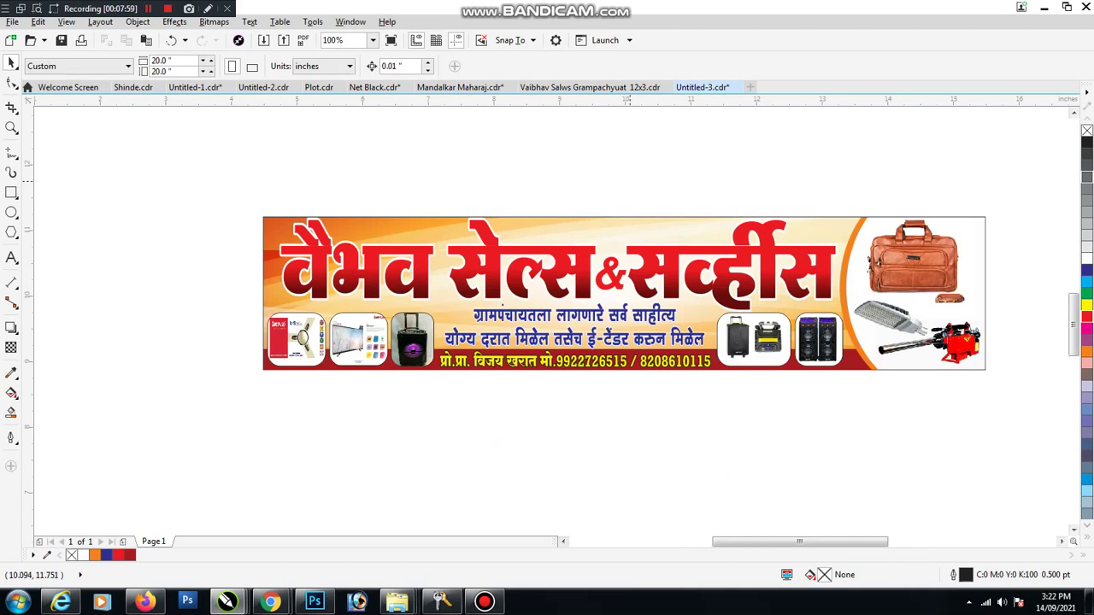
Step: Squash the headline slightly shorter and drag a copy of the blue tagline above the banner
left_click(633, 280)
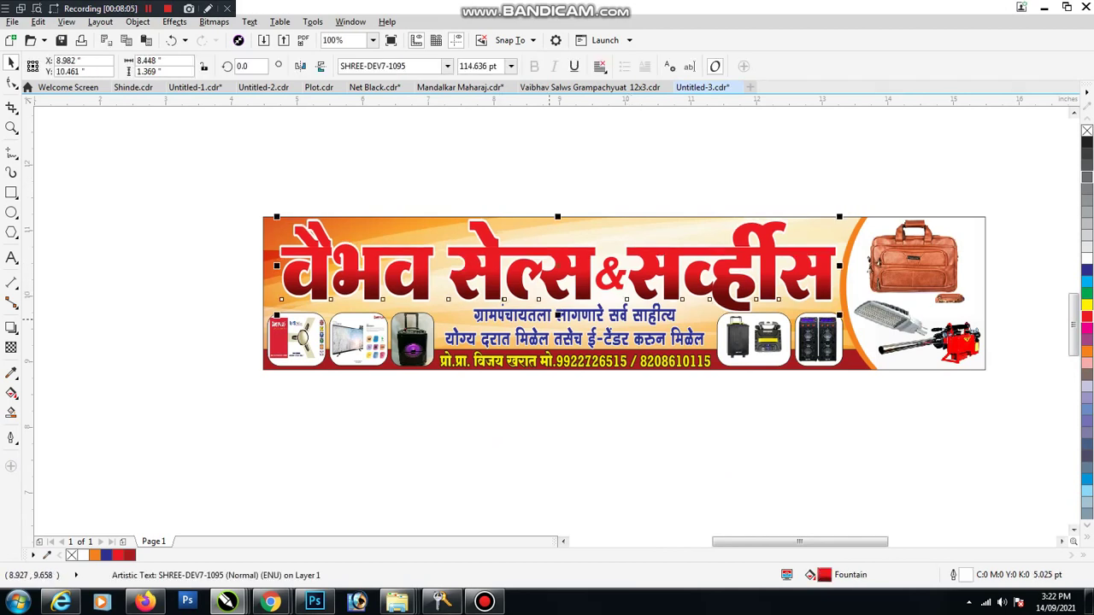
scroll(556, 321, "up", 2)
left_click_drag(560, 308, 559, 301)
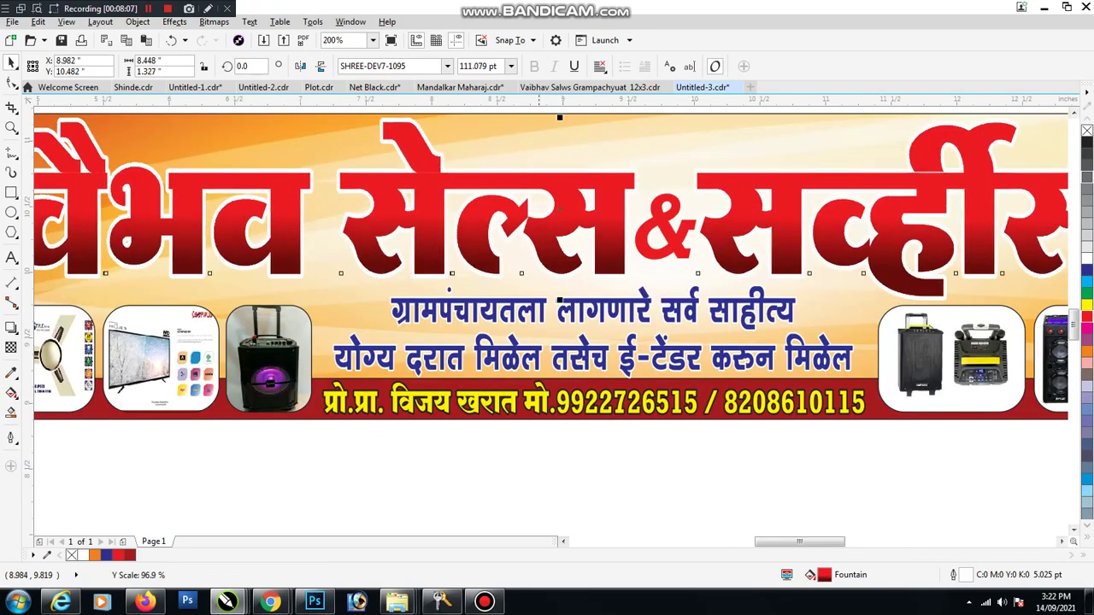
scroll(560, 301, "down", 2)
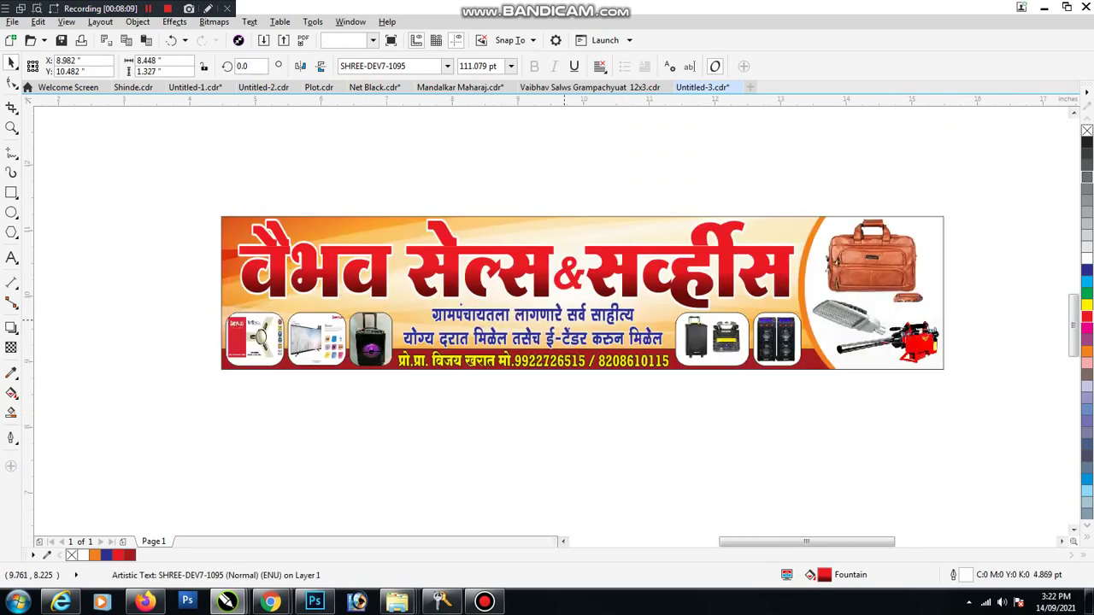
left_click(558, 339)
left_click_drag(558, 340, 619, 209)
Step: Retype the copied tagline as '॥ श्री गजानन महाराज प्रसन्न ॥', shrink it to about 16 pt, and place it atop the banner
double_click(619, 209)
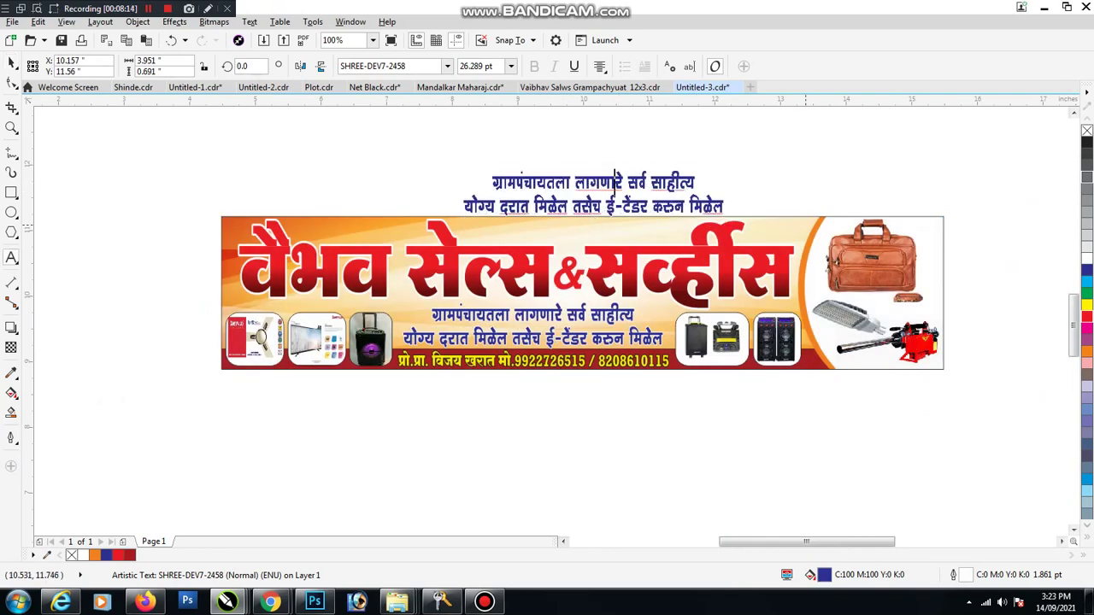
key("ctrl+a")
left_click(1087, 316)
type("s")
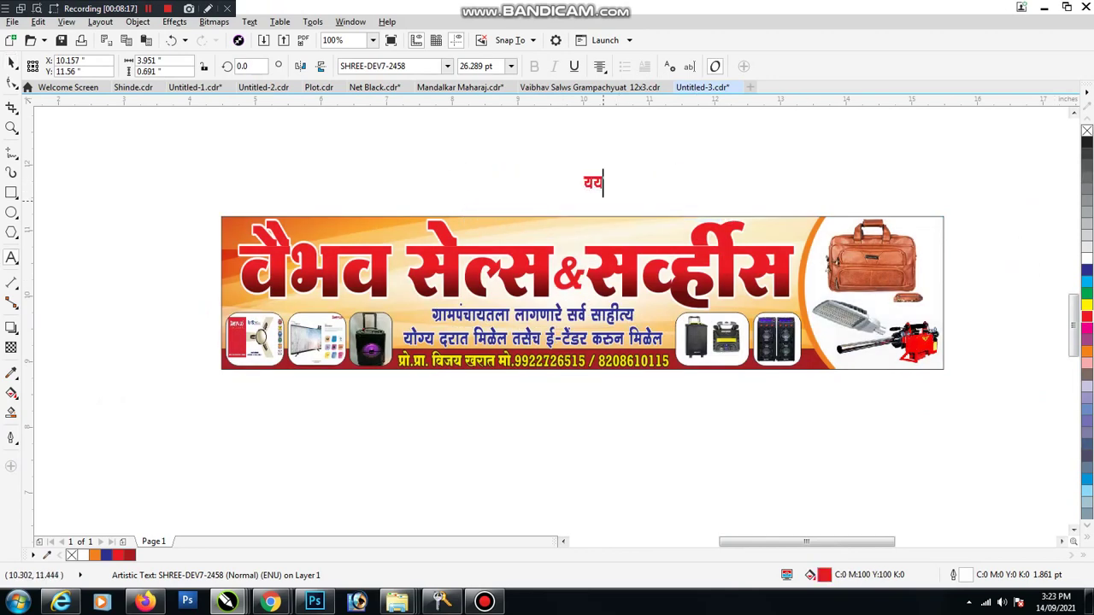
type("d")
key("BackSpace")
key("BackSpace")
type("॥ श्री")
type(" गजा")
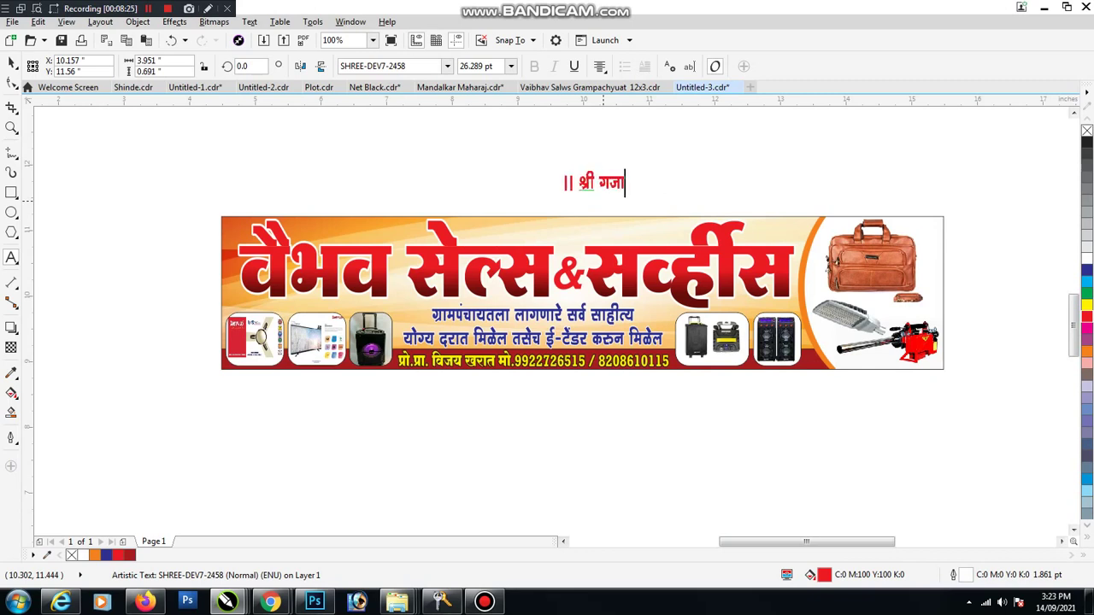
type("नन महाराज")
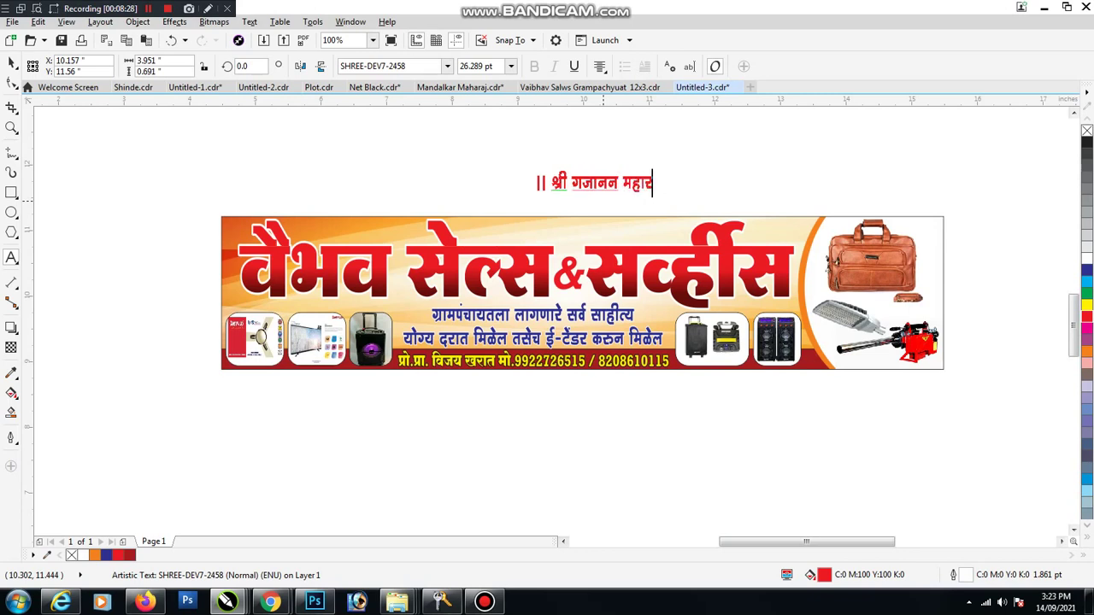
type(" प्र")
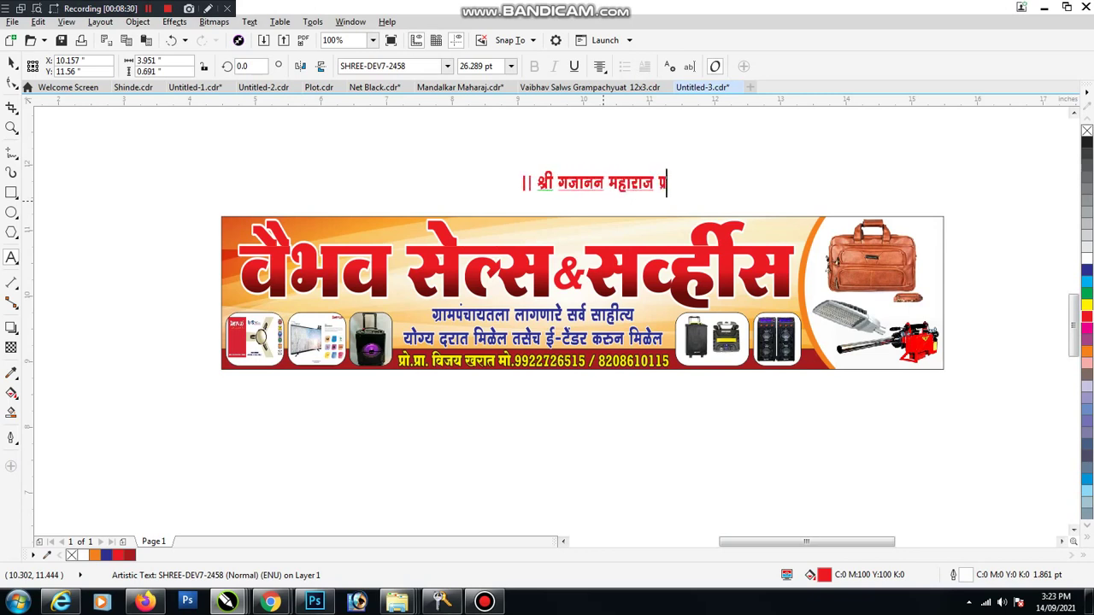
type("सन्न")
type("||")
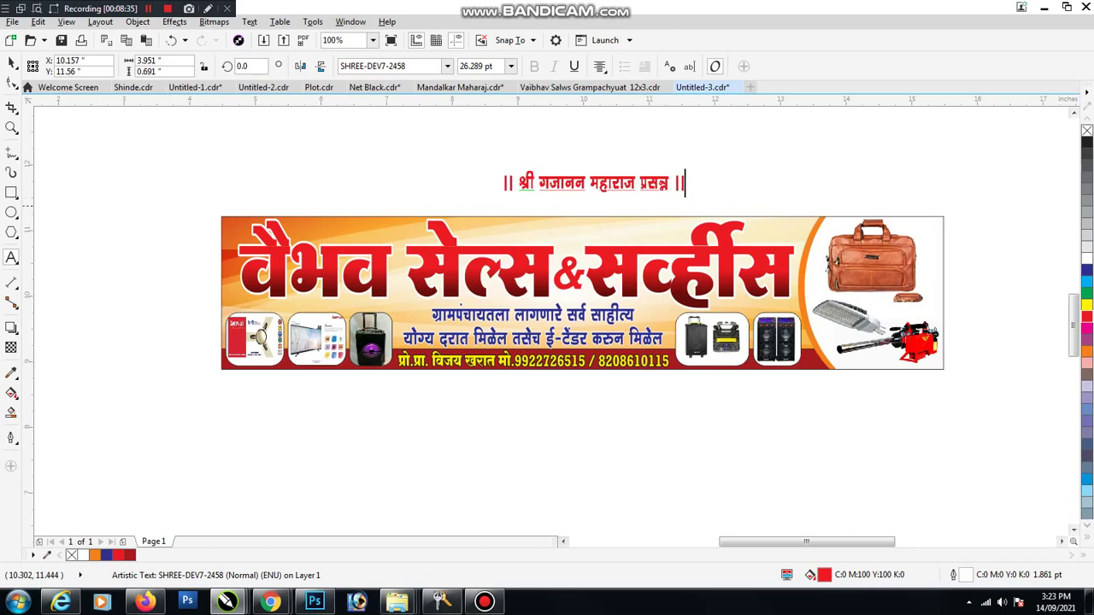
key("ctrl+space")
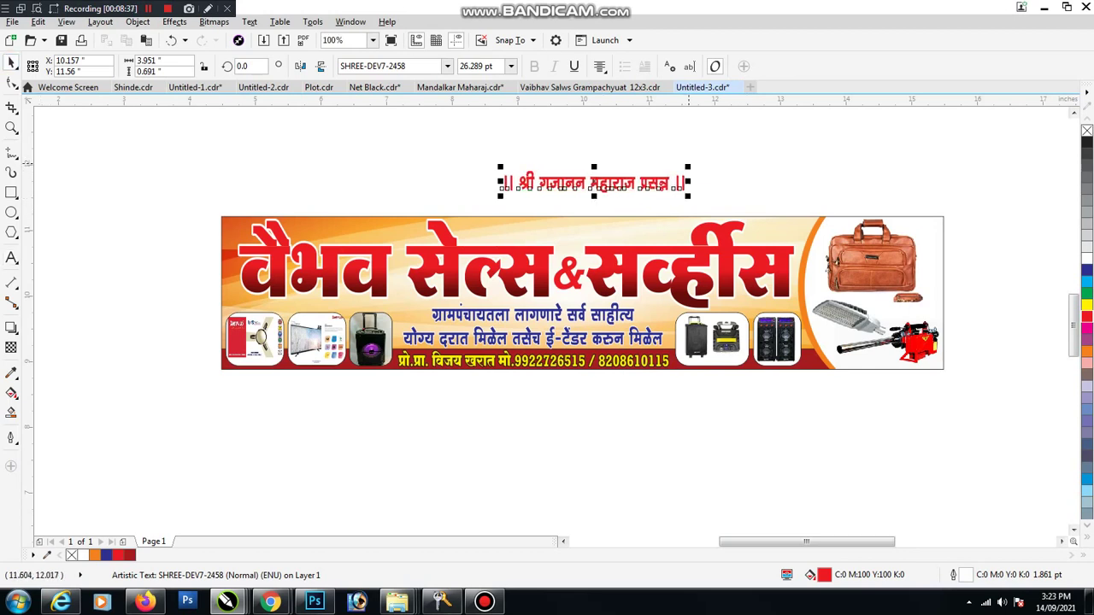
left_click_drag(688, 196, 583, 234)
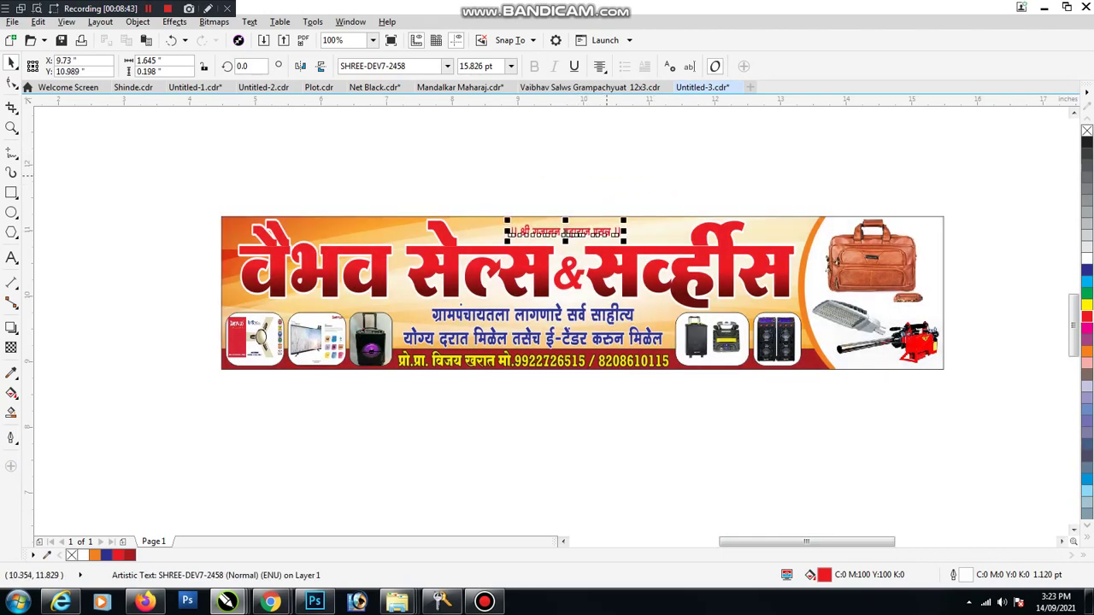
key("Escape")
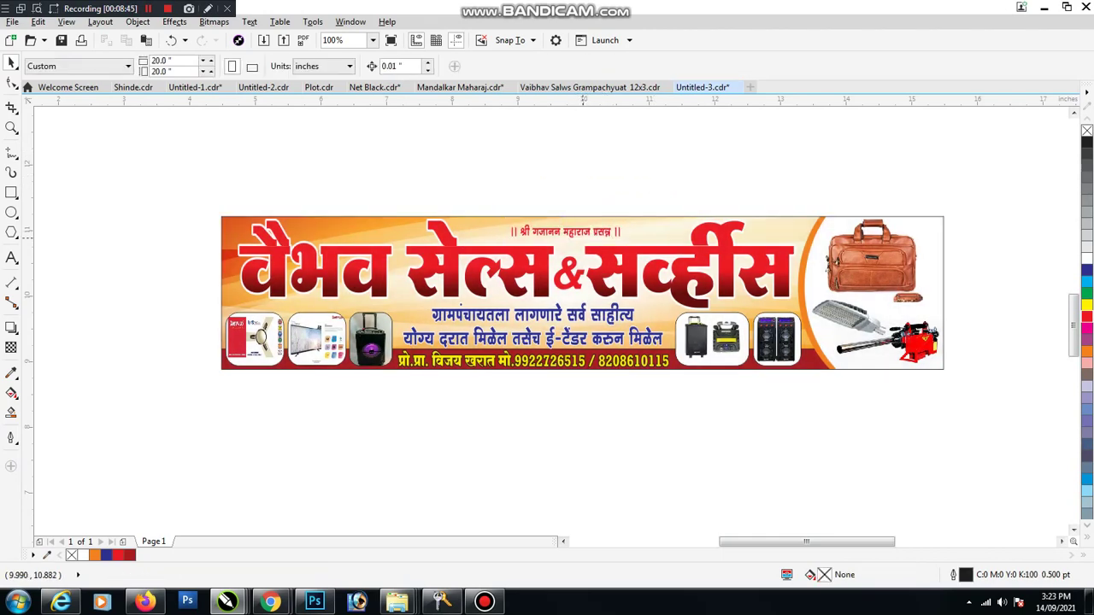
Step: Duplicate the devotional line and move the copy to the banner's top left
left_click(581, 235)
left_click(647, 227, "shift")
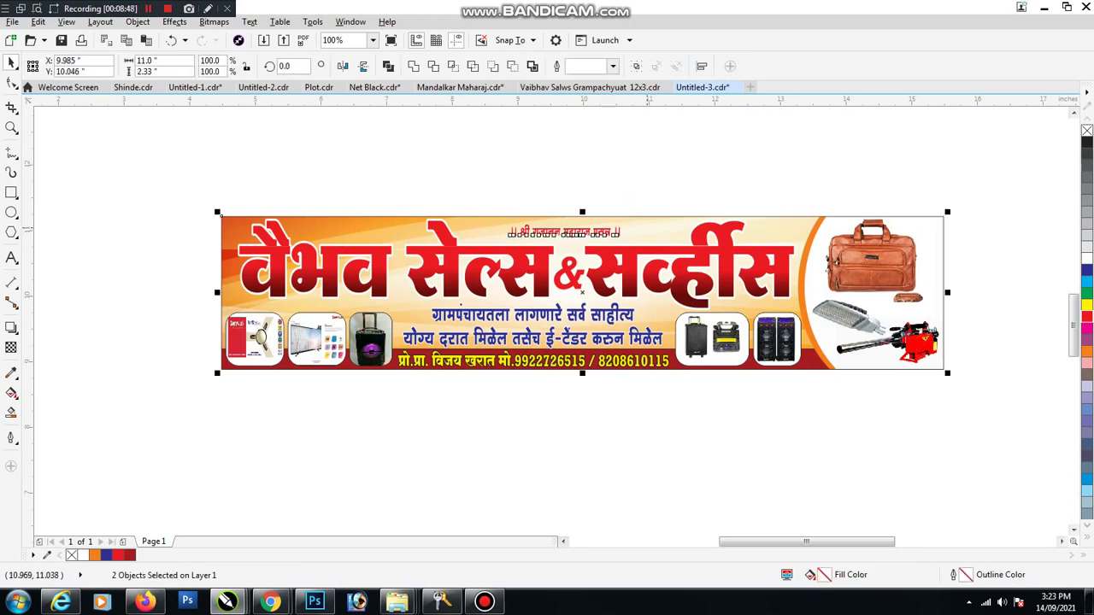
left_click(646, 229, "shift")
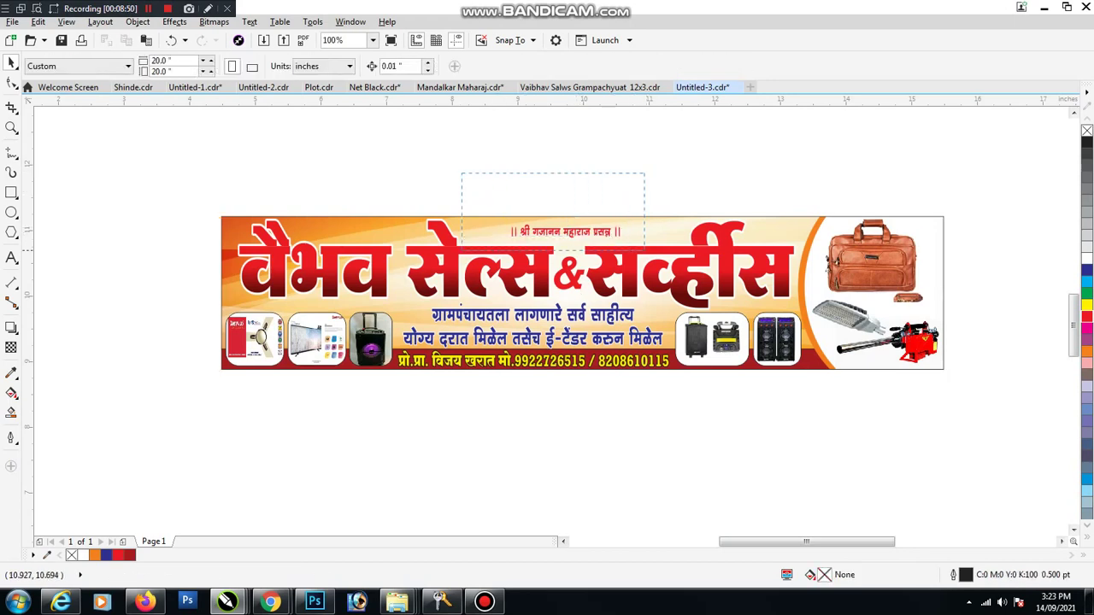
key("Left")
key("Left")
key("Up")
key("Up")
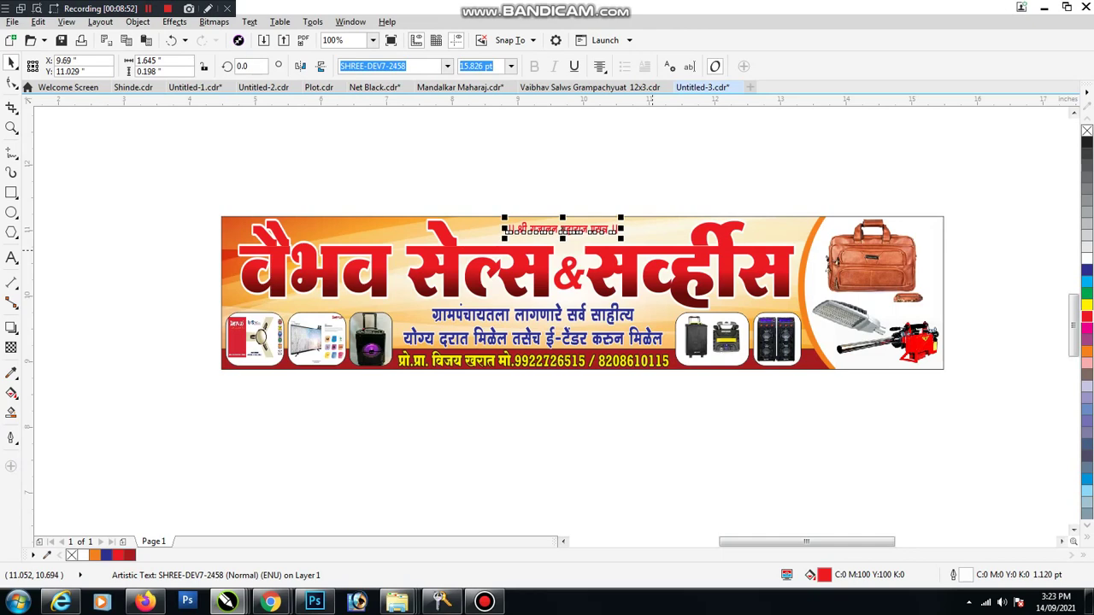
left_click_drag(578, 229, 376, 228)
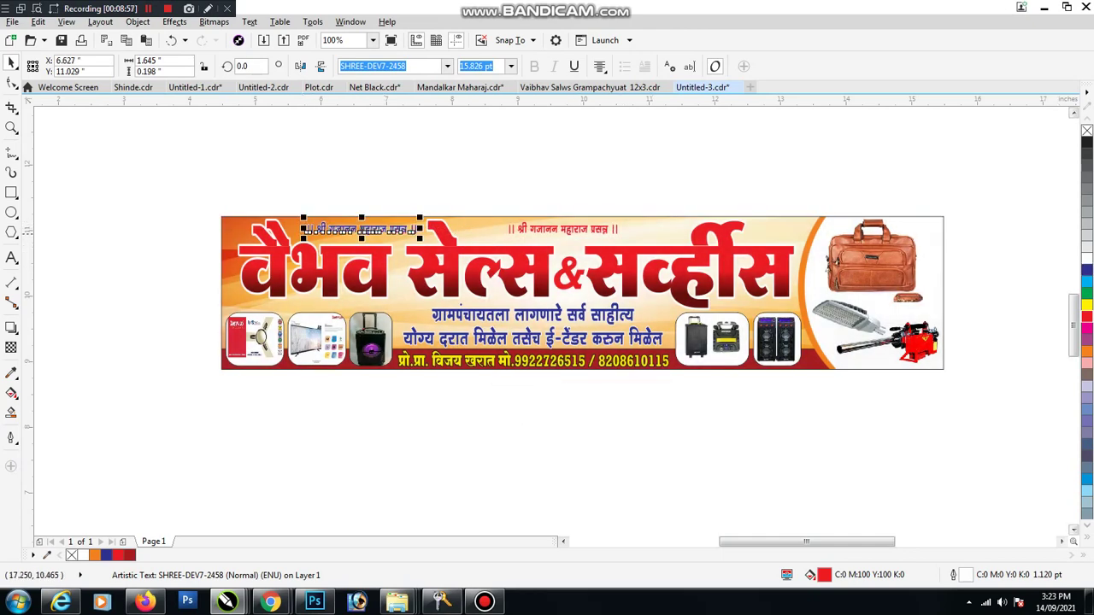
scroll(397, 239, "up", 1)
Step: Retype the duplicate as 'GSTIN :' in the Rockwell font
double_click(397, 233)
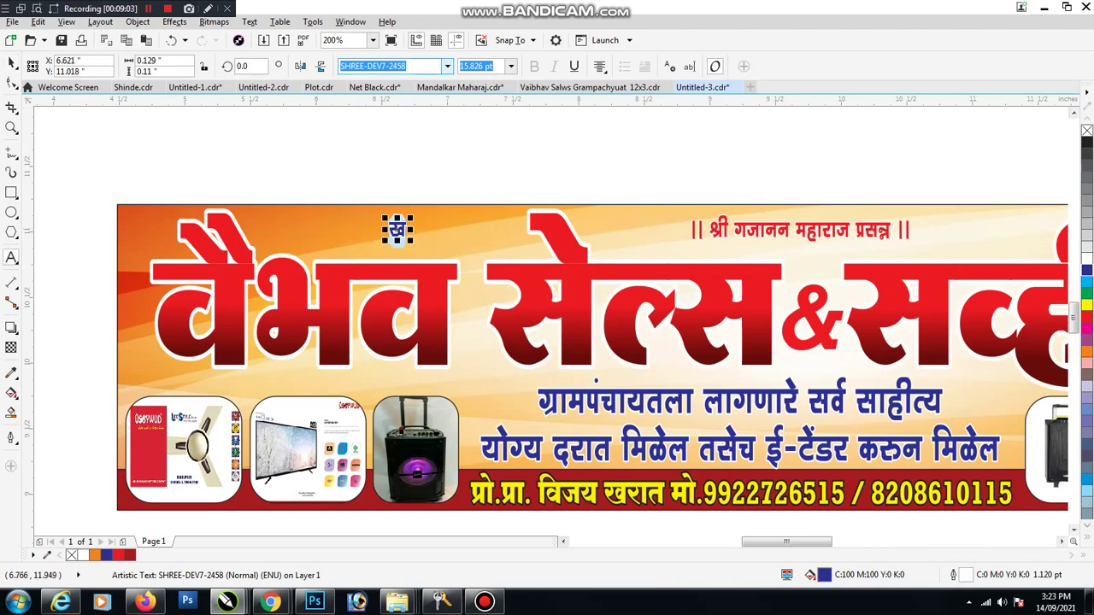
left_click(446, 66)
left_click(434, 204)
type("Rockwell")
key("Return")
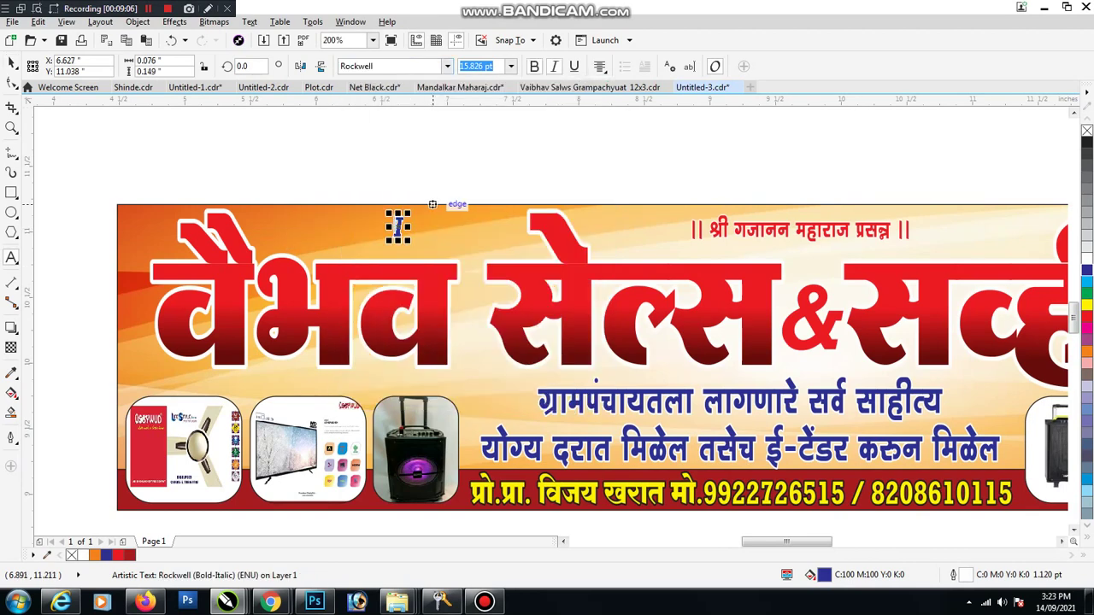
type("GSTIN")
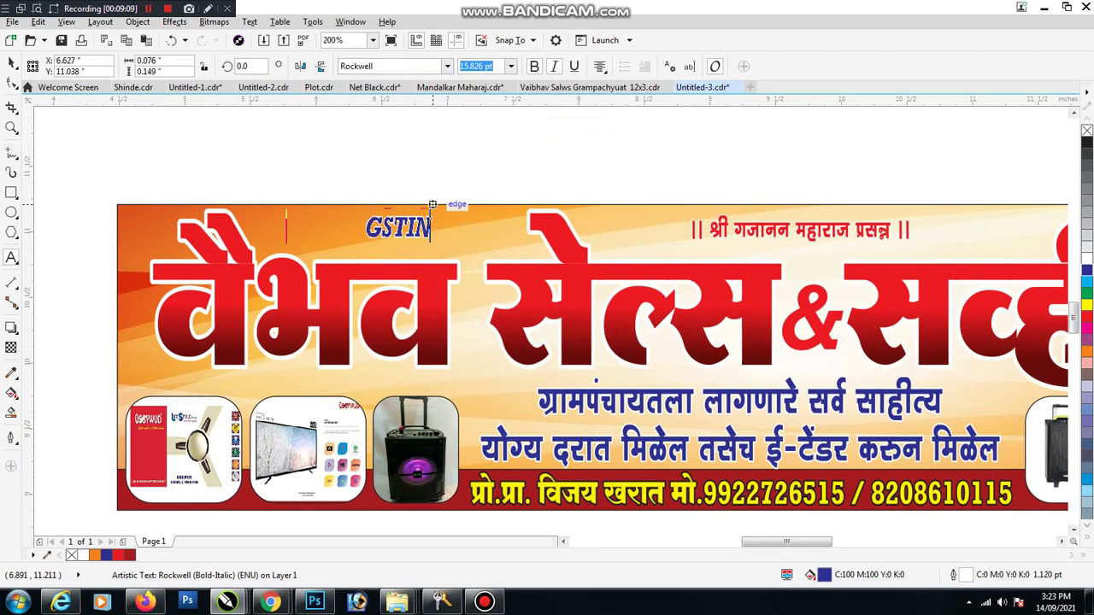
type(" :")
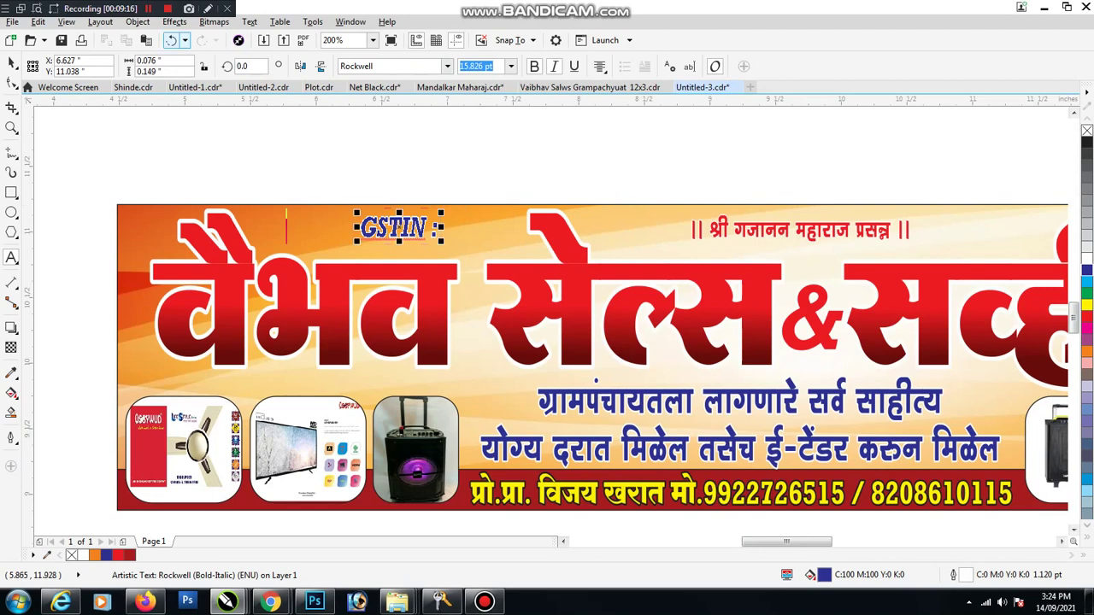
left_click(11, 62)
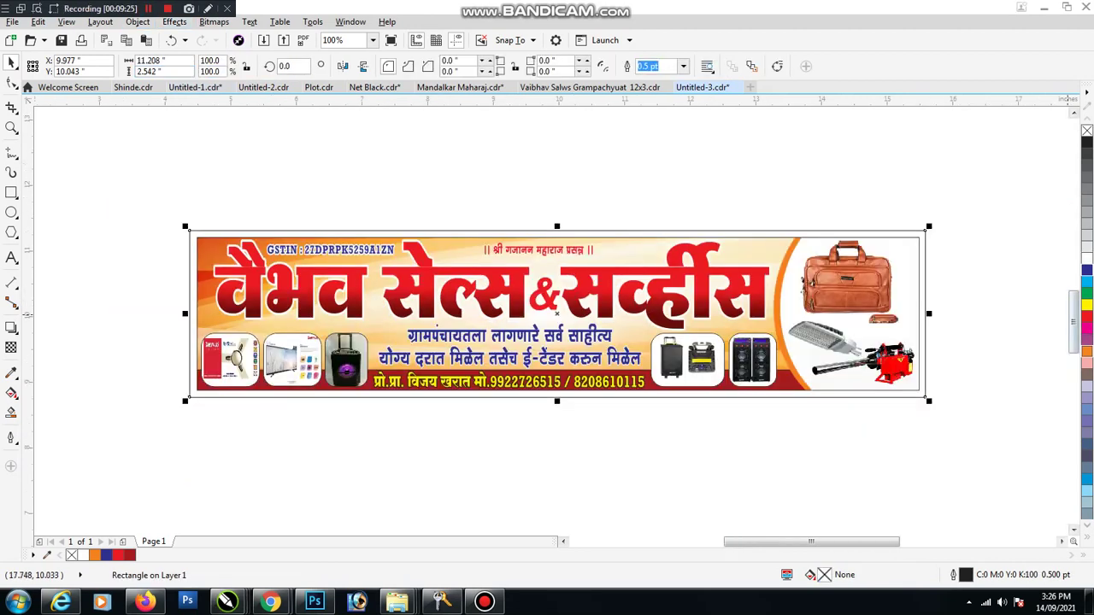
Step: Fill the rectangle around the banner with a solid red-orange colour
left_click(1088, 350)
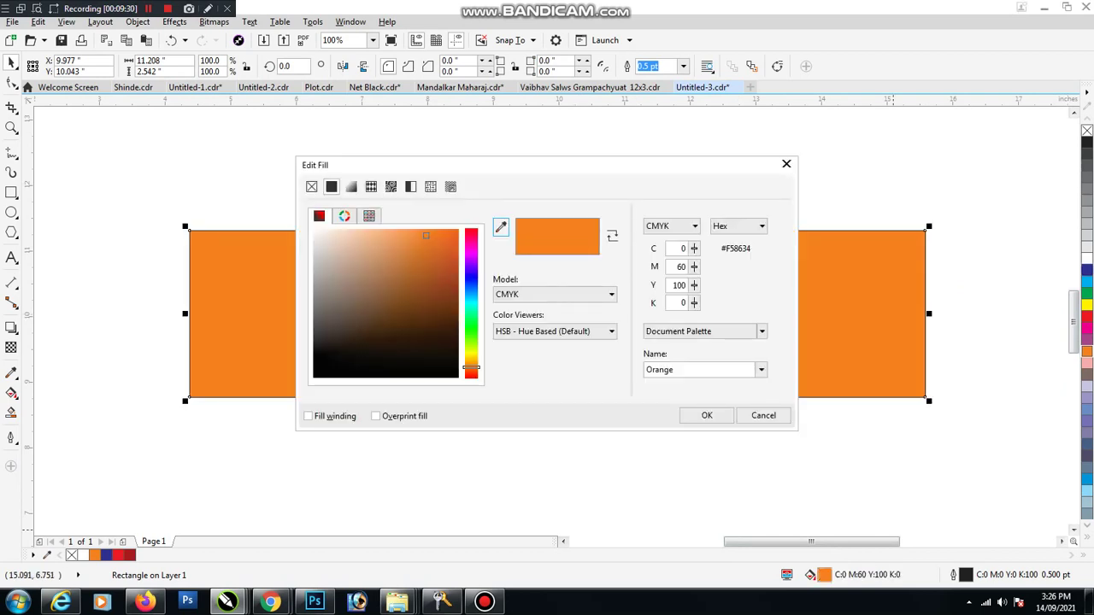
key("Return")
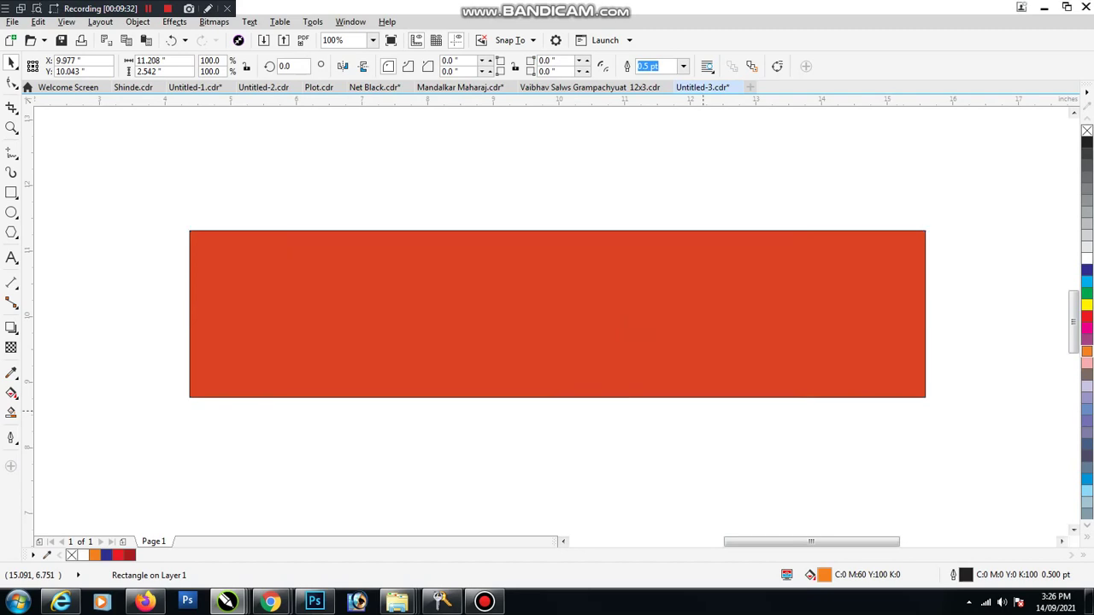